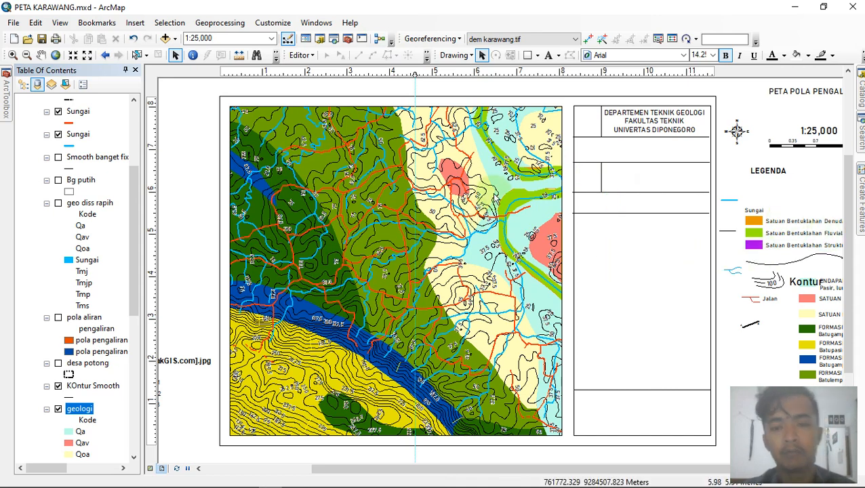
scroll(685, 188, up, 1)
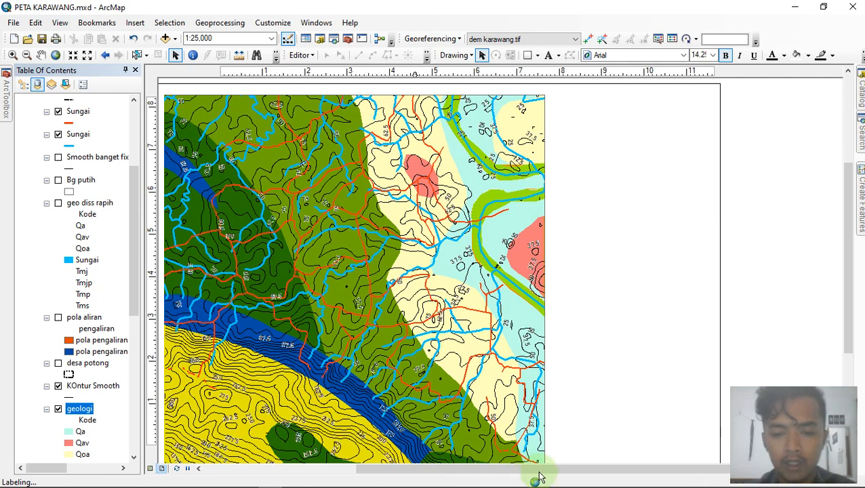
drag(533, 476, 497, 476)
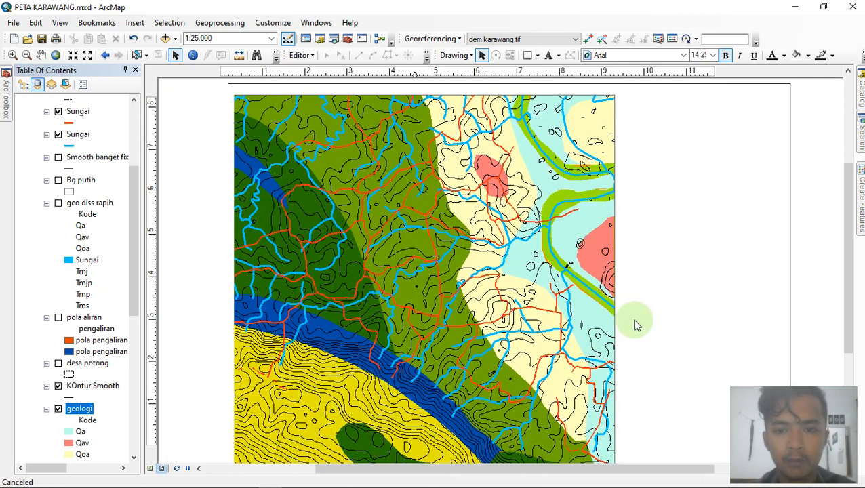
drag(851, 288, 851, 272)
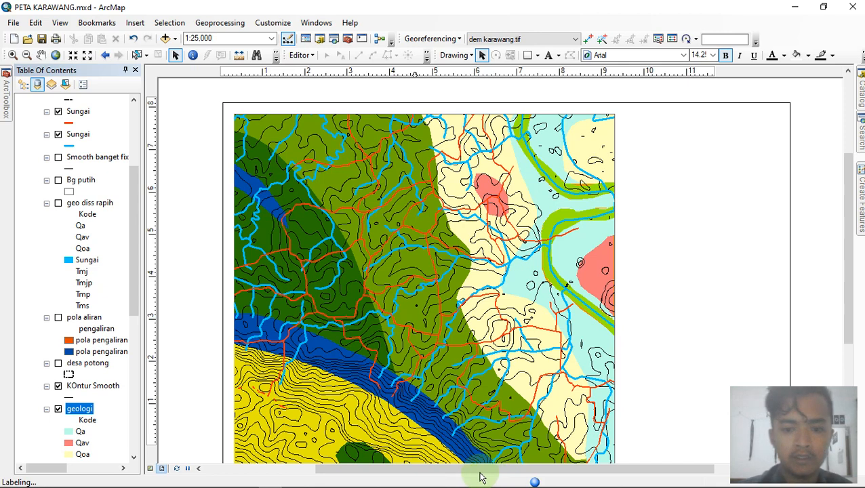
drag(472, 472, 489, 477)
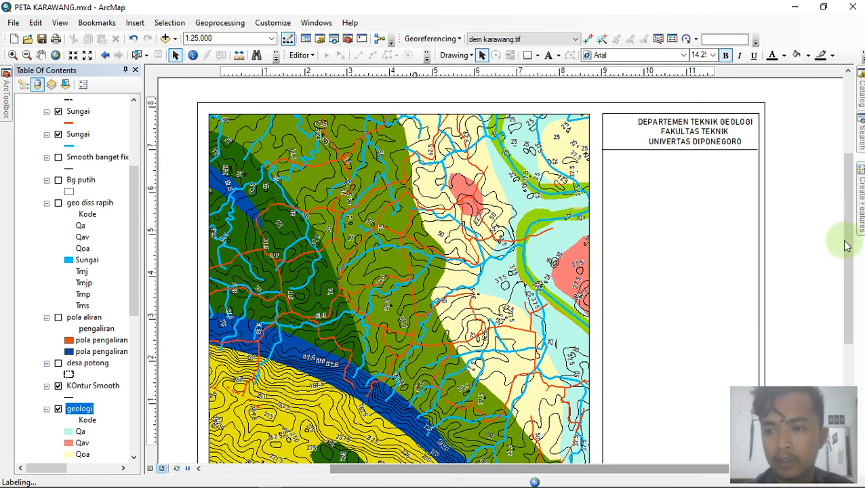
drag(848, 260, 838, 297)
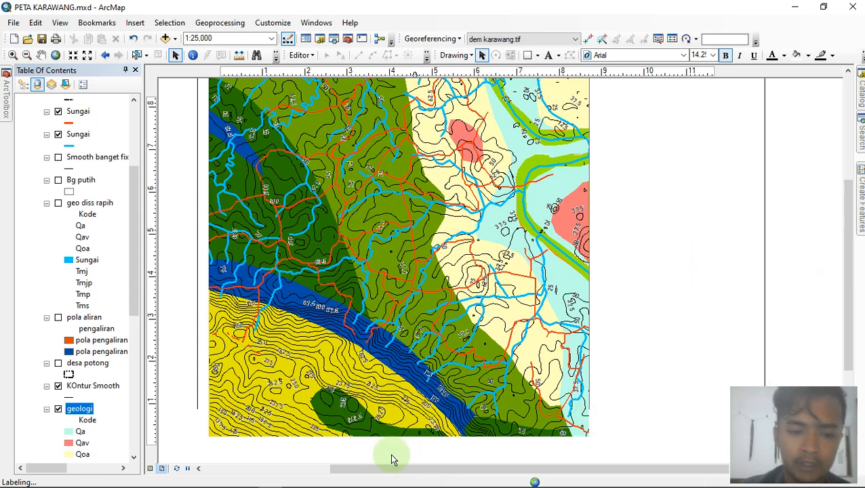
Step: View the map in data view with its layer list, and return to layout view to inspect the page
click(158, 469)
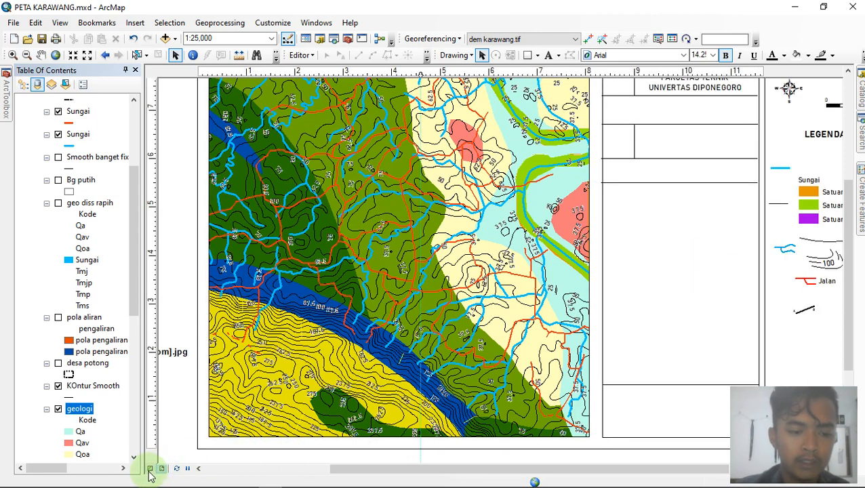
click(150, 470)
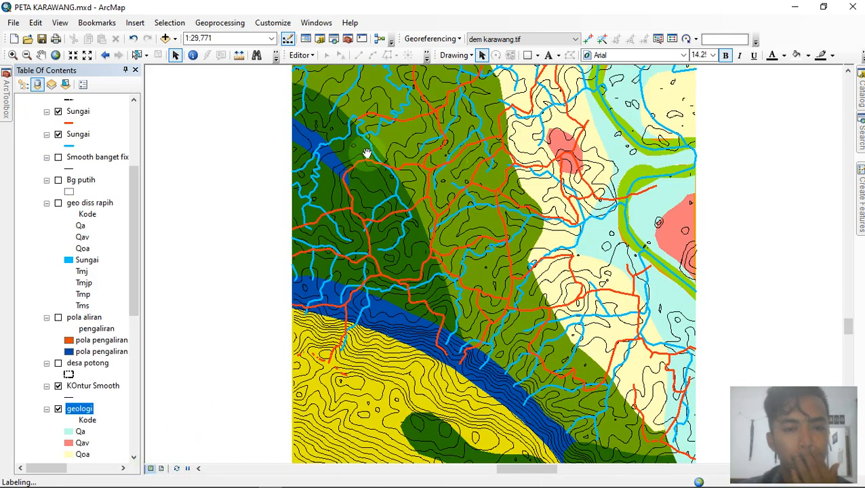
scroll(145, 170, up, 5)
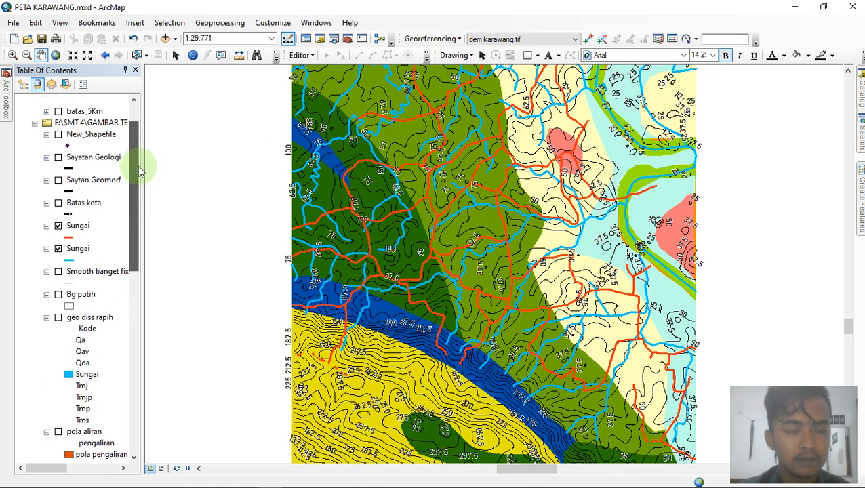
key(c)
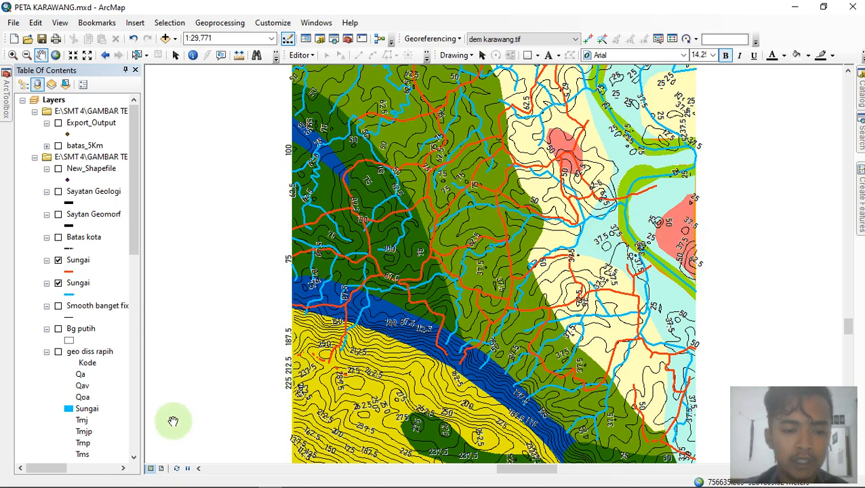
click(162, 468)
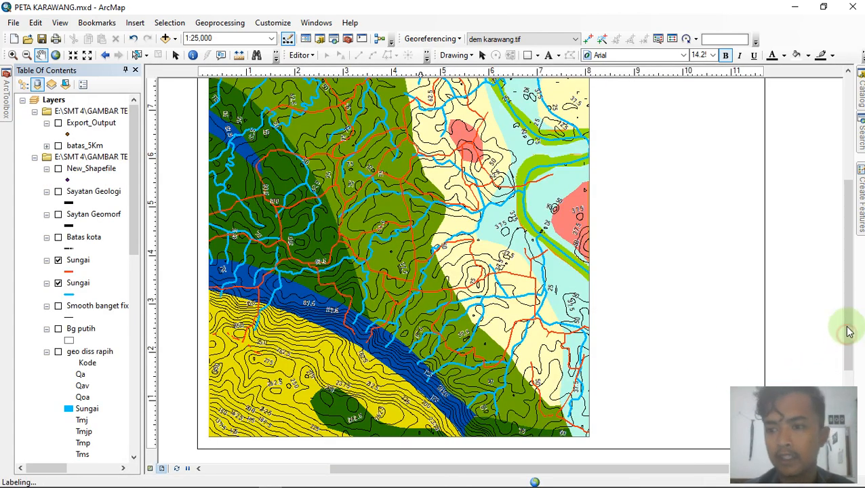
scroll(849, 332, up, 1)
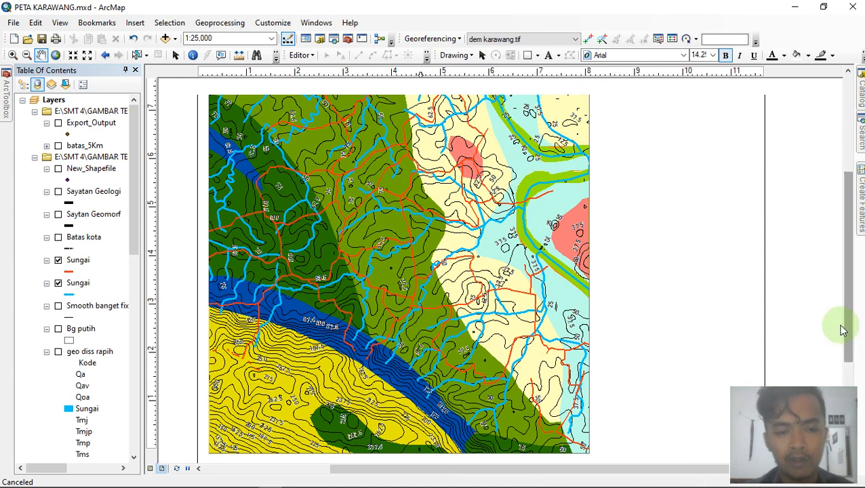
scroll(853, 332, up, 1)
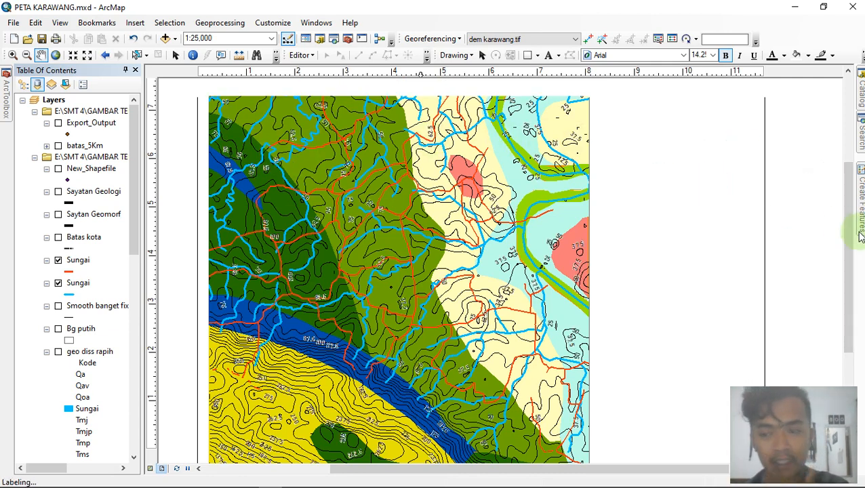
drag(852, 232, 850, 208)
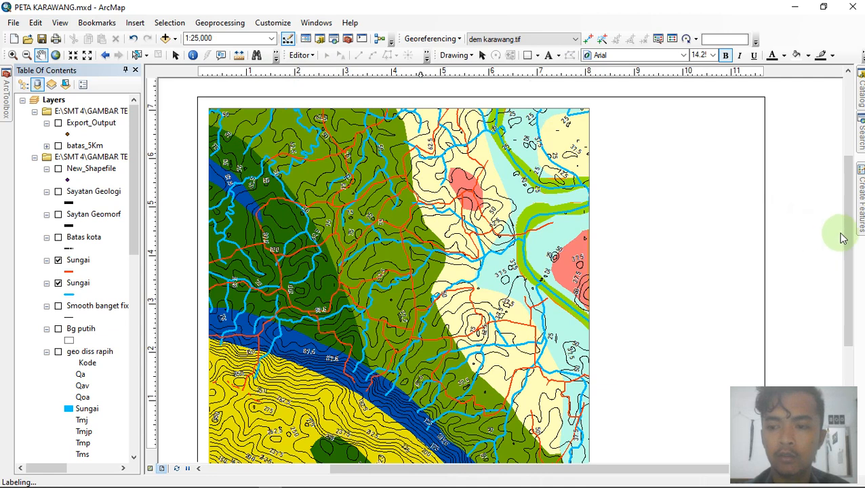
drag(849, 236, 849, 239)
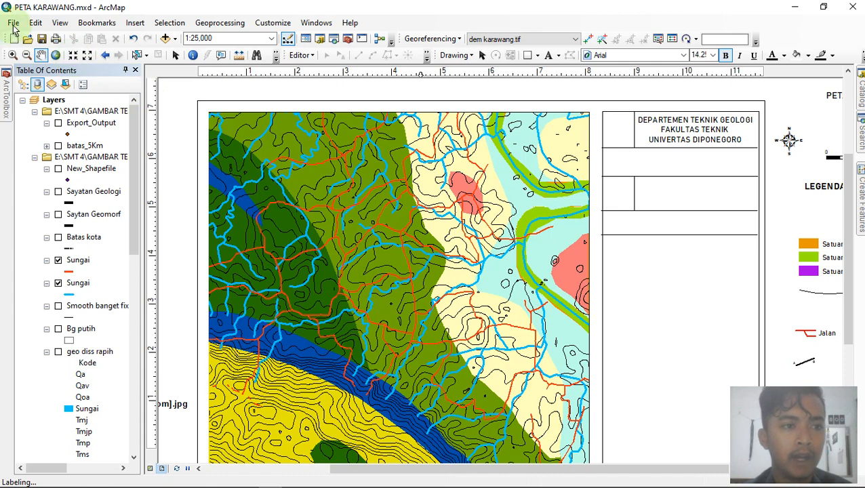
Step: Set the printer paper size to A4 in the page and print setup and apply it
click(14, 24)
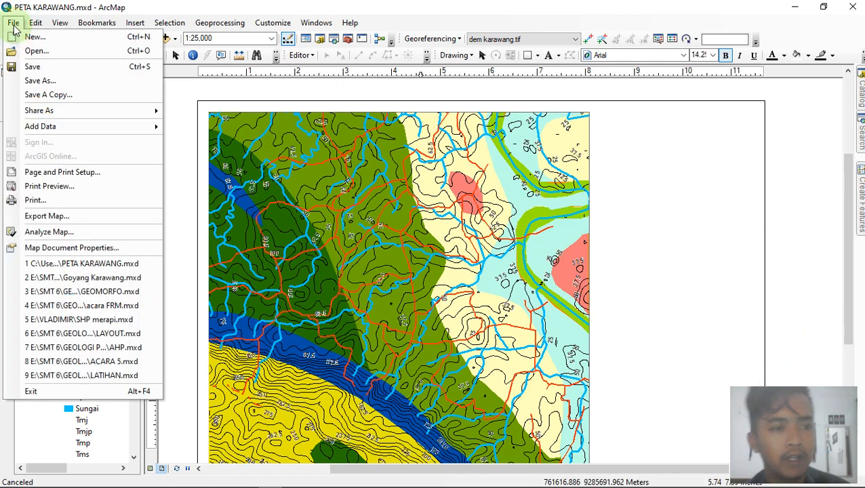
click(87, 179)
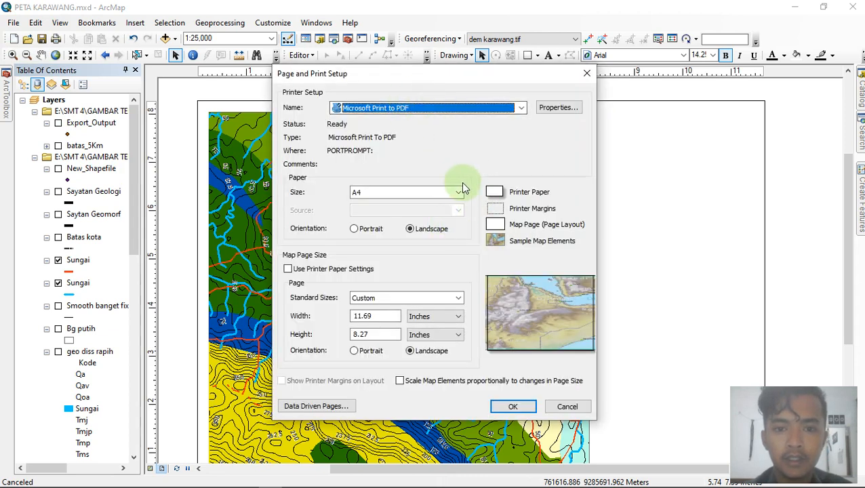
click(460, 193)
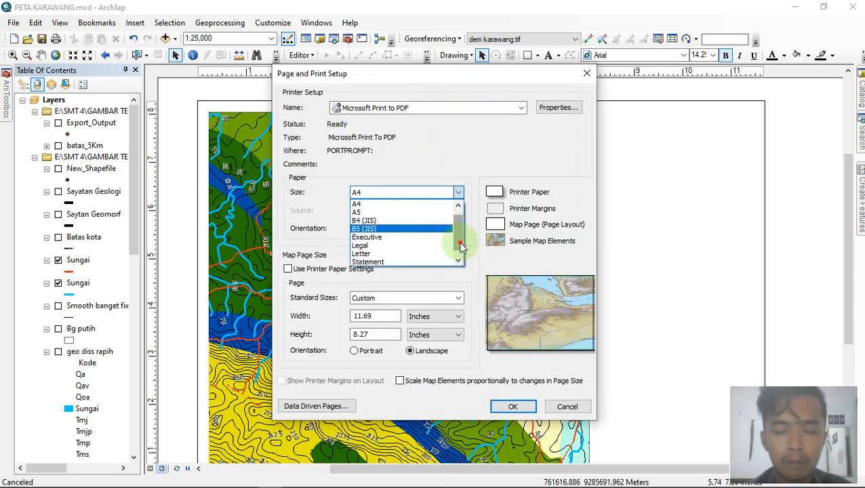
mouse_move(460, 244)
mouse_down()
mouse_move(464, 227)
mouse_move(464, 254)
mouse_move(465, 243)
mouse_up()
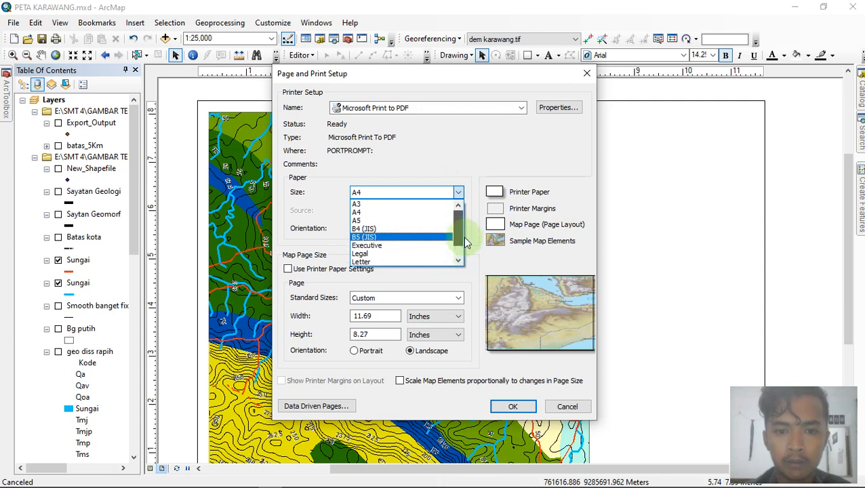
click(386, 212)
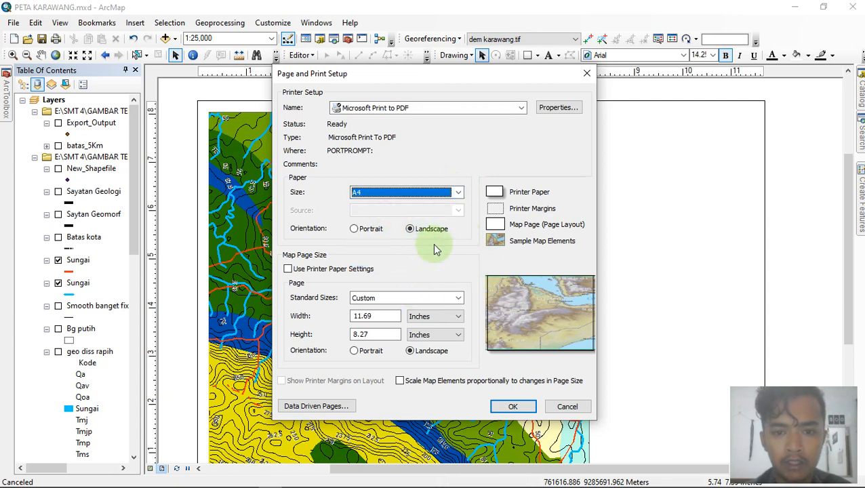
click(513, 407)
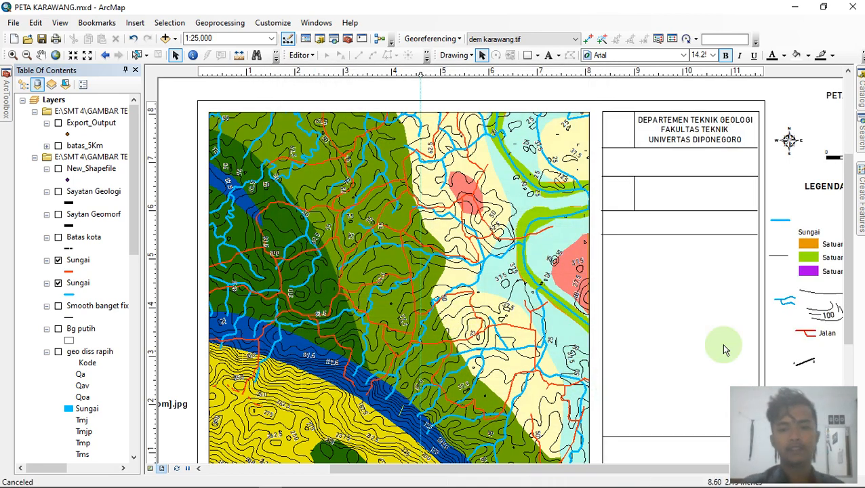
Step: Examine which layout elements can be inserted and which drawing shapes and text types are available
mouse_move(853, 296)
mouse_down()
mouse_move(851, 323)
mouse_move(853, 299)
mouse_up()
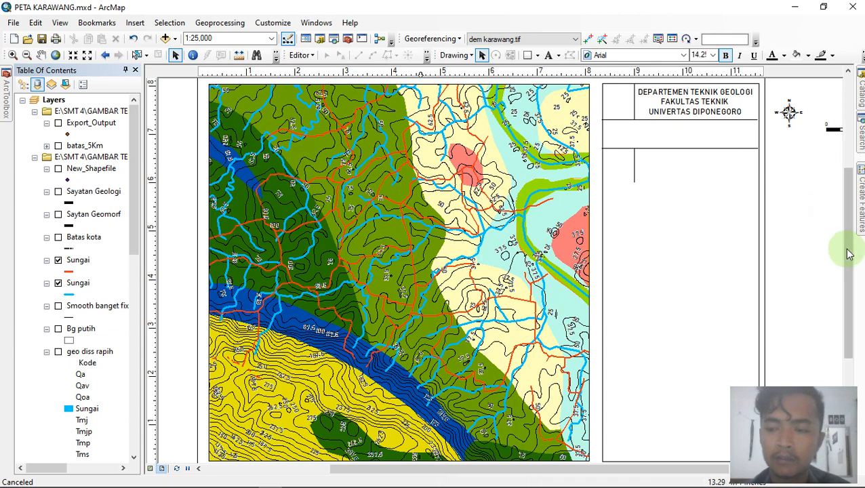
drag(848, 252, 848, 250)
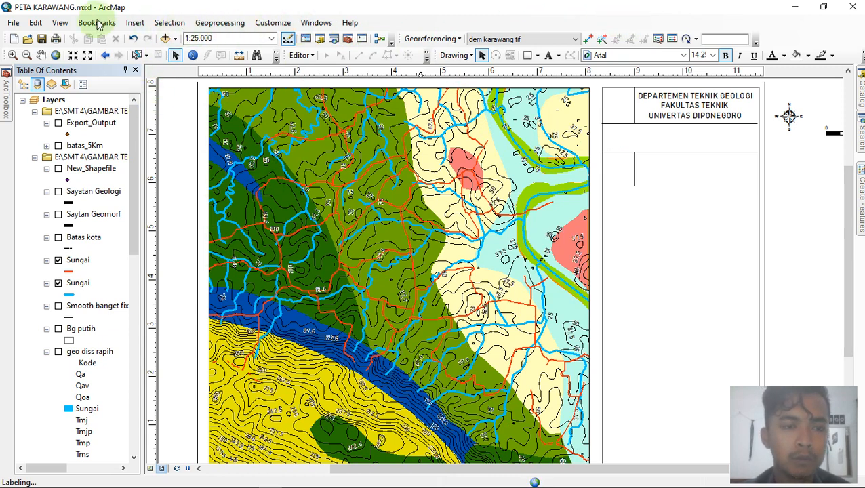
click(135, 23)
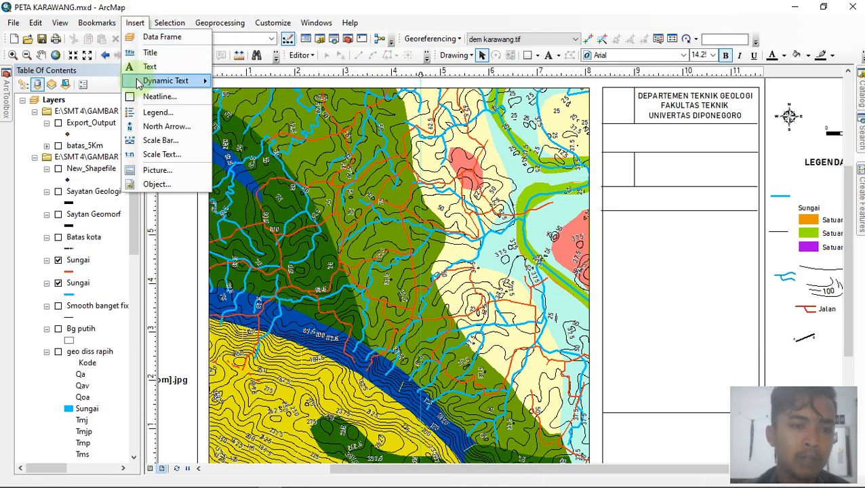
mouse_move(135, 85)
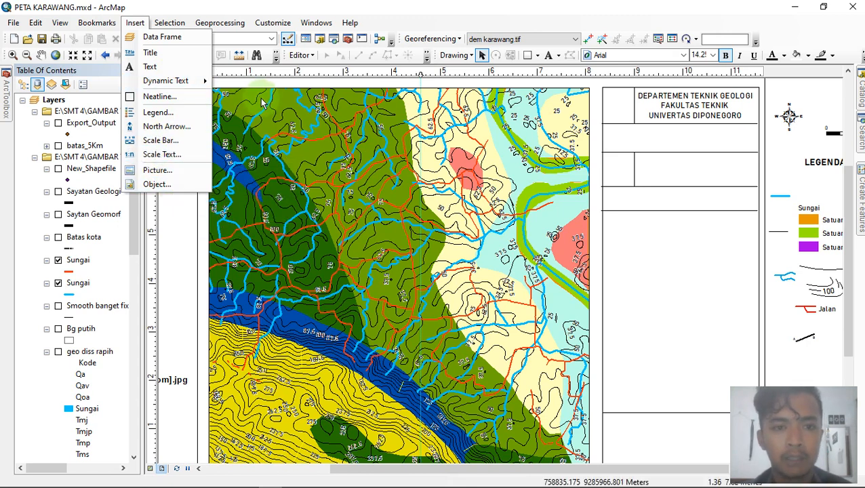
mouse_move(171, 22)
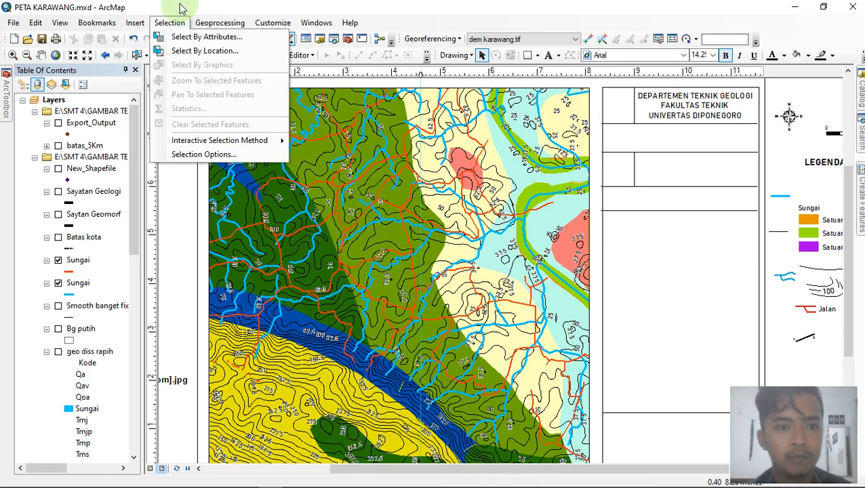
click(486, 8)
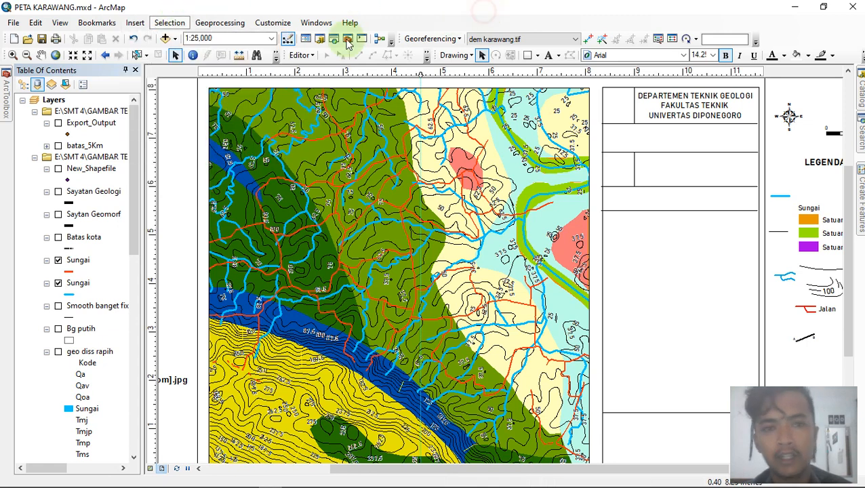
click(456, 60)
click(480, 57)
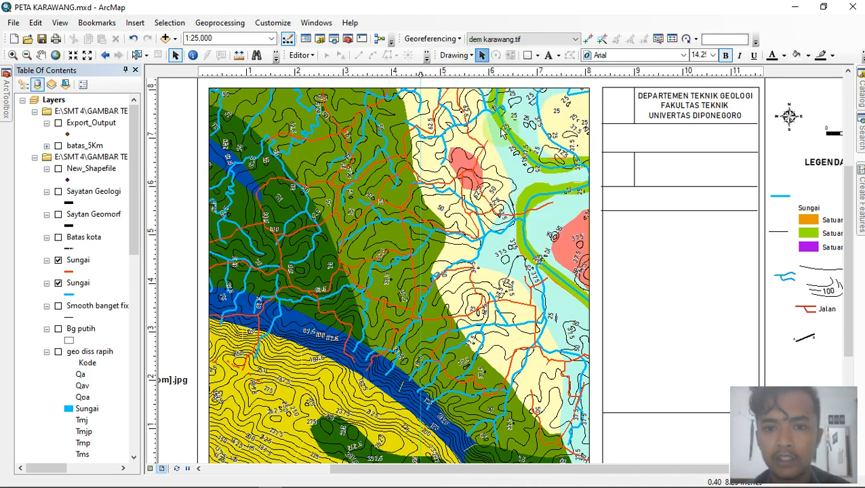
click(537, 55)
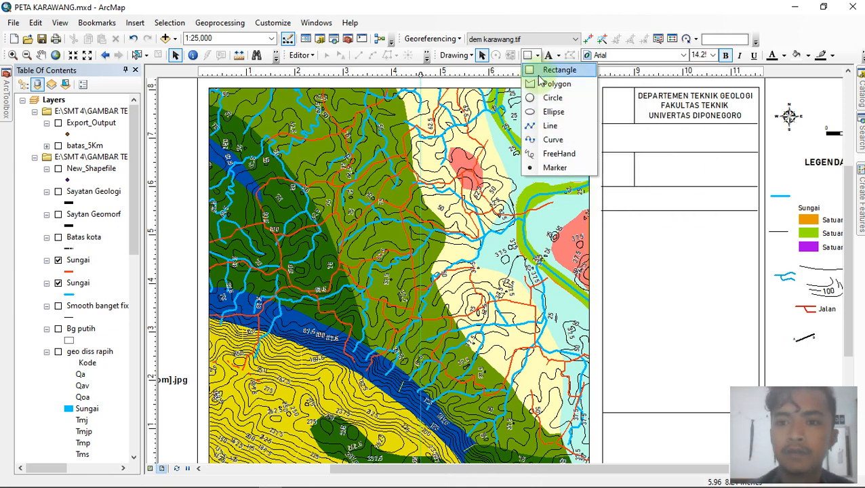
click(554, 54)
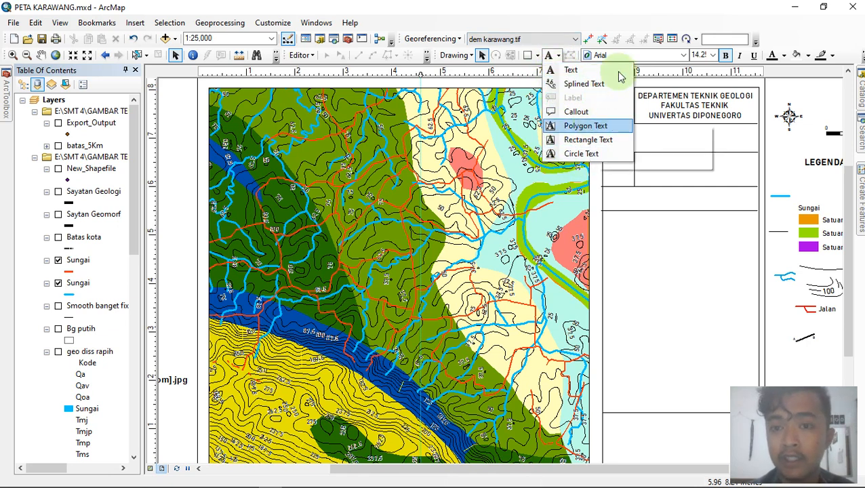
click(647, 45)
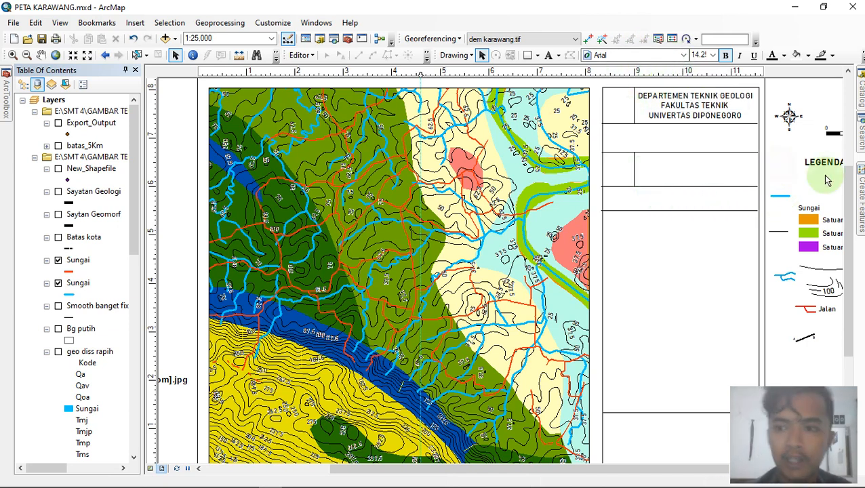
scroll(849, 195, up, 1)
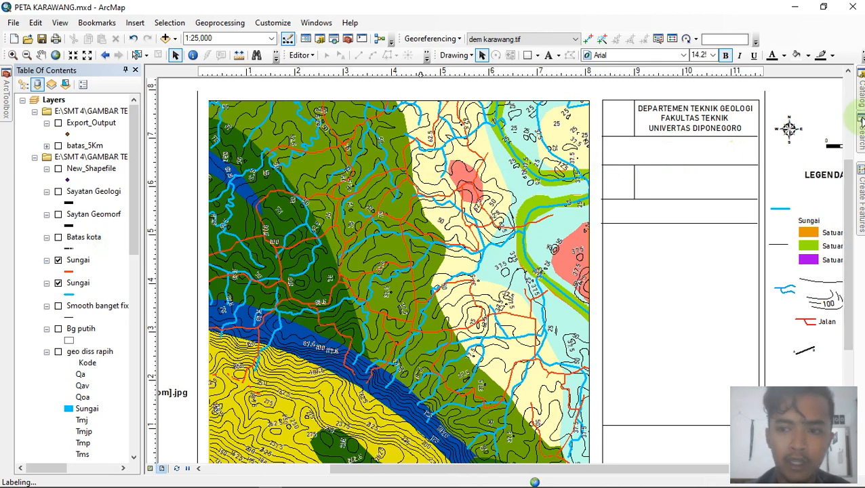
drag(855, 170, 858, 165)
click(711, 87)
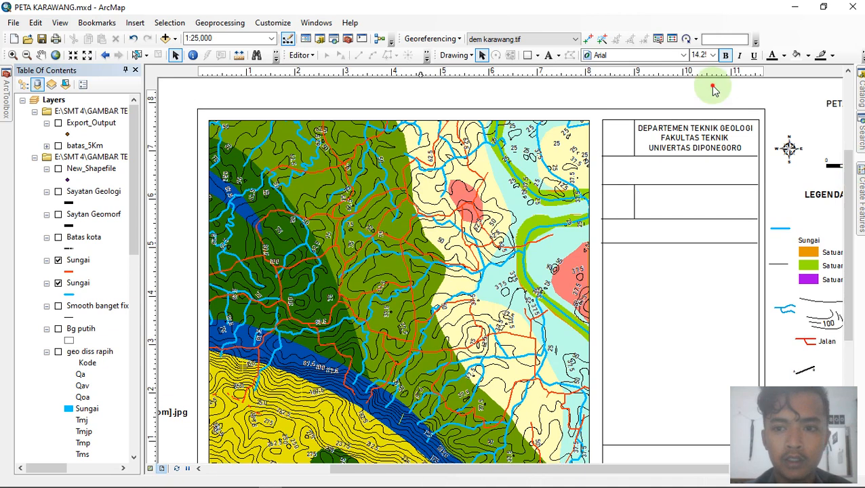
click(595, 109)
click(784, 190)
click(429, 182)
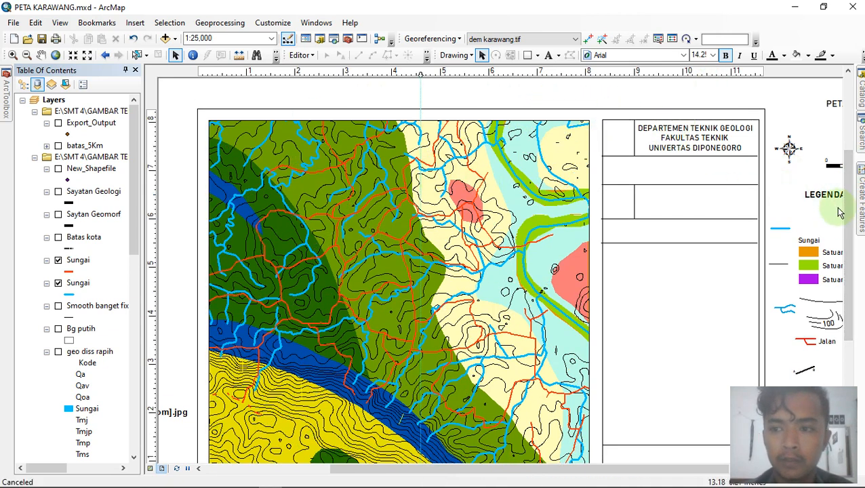
drag(845, 214, 849, 217)
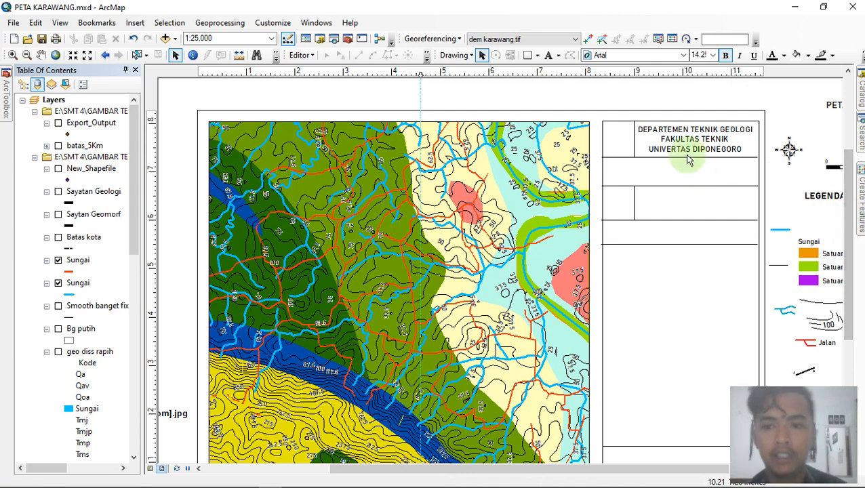
click(499, 99)
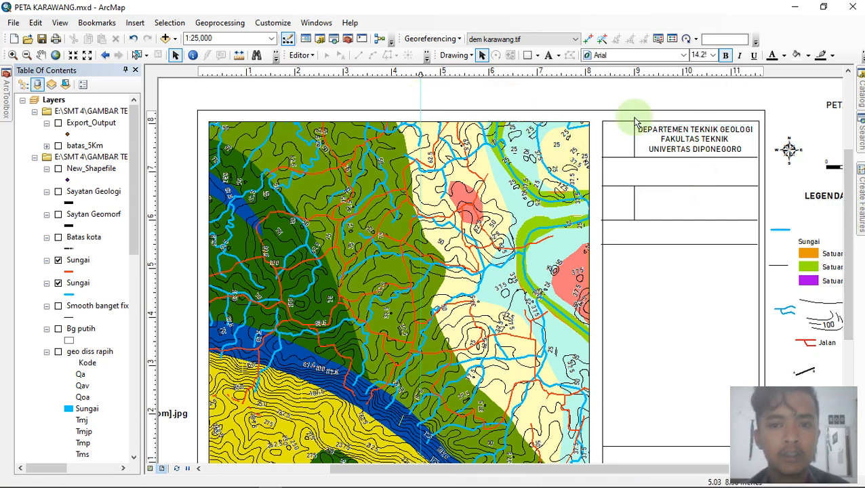
Step: Examine the layout page around the map frame, title block and the legend elements beside the page
scroll(851, 206, down, 1)
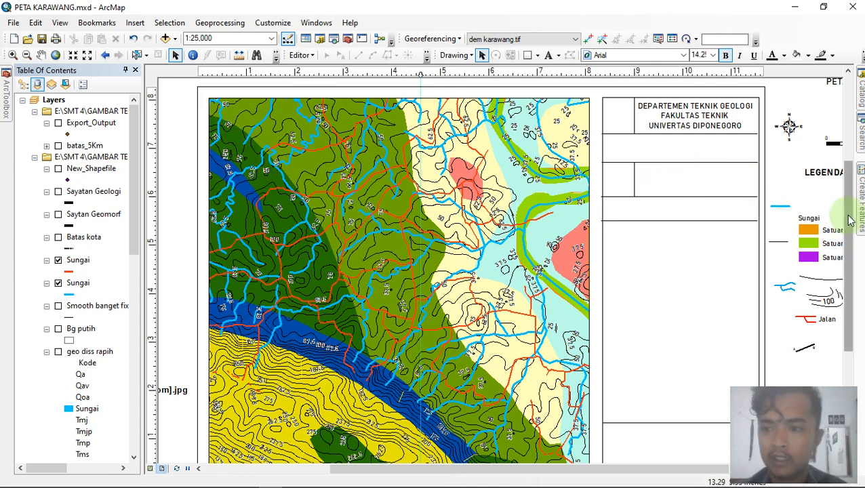
scroll(779, 225, down, 2)
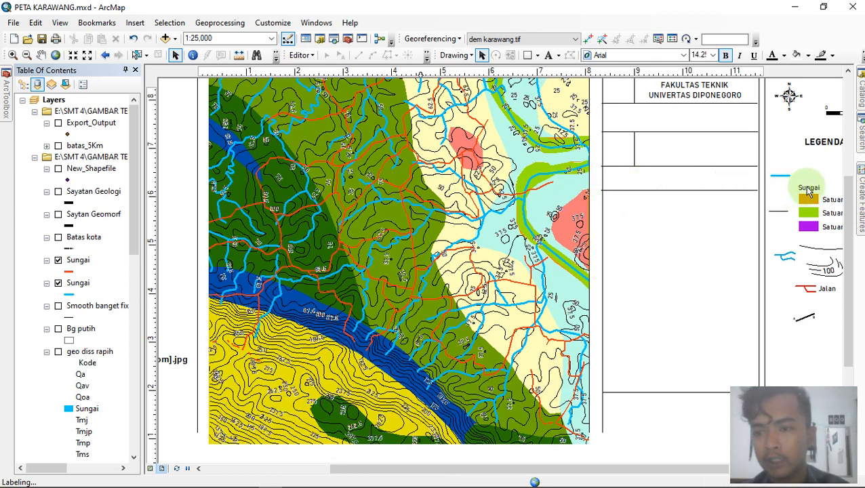
scroll(849, 246, down, 2)
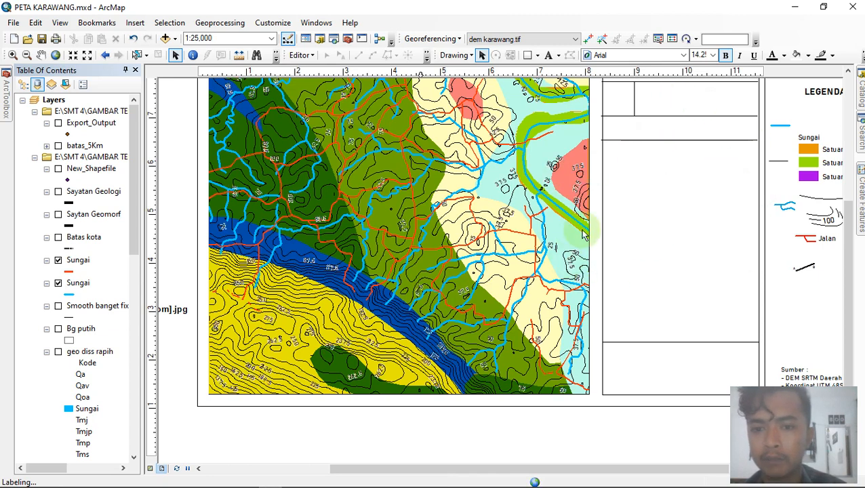
mouse_move(852, 275)
mouse_down()
mouse_move(847, 251)
mouse_move(850, 273)
mouse_move(849, 261)
mouse_up()
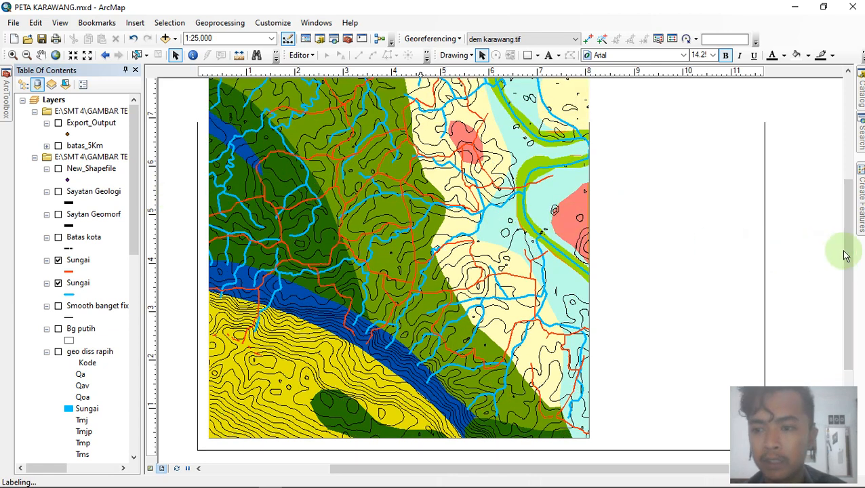
scroll(847, 267, down, 1)
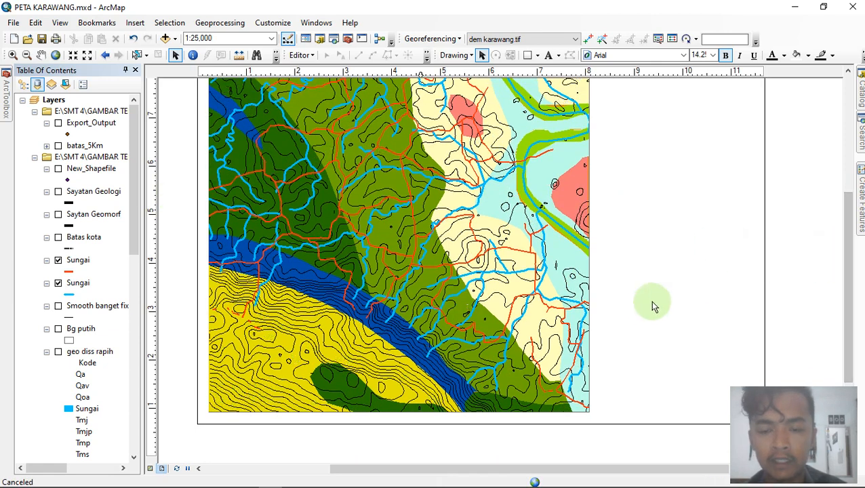
scroll(850, 280, down, 2)
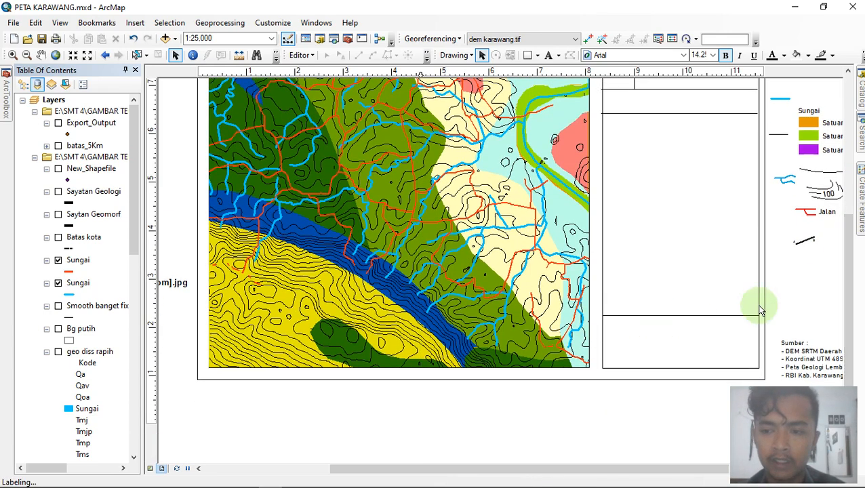
scroll(852, 301, up, 5)
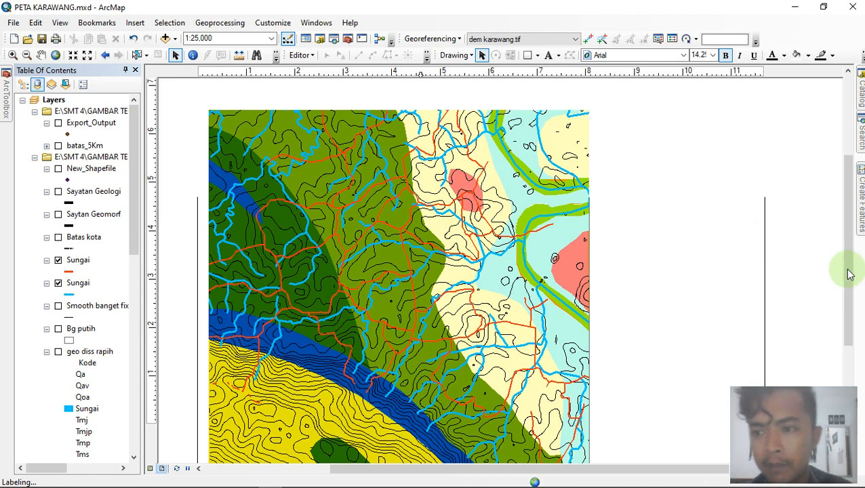
drag(847, 269, 846, 261)
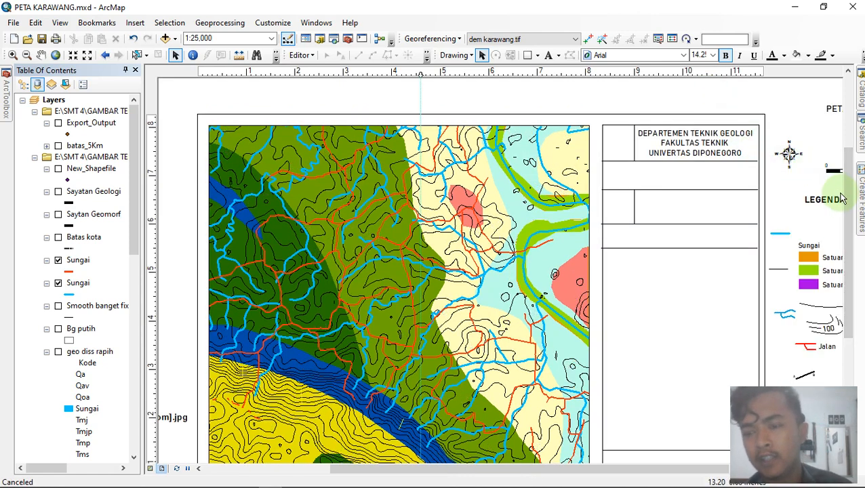
mouse_move(841, 198)
mouse_down()
mouse_move(840, 208)
mouse_move(841, 196)
mouse_up()
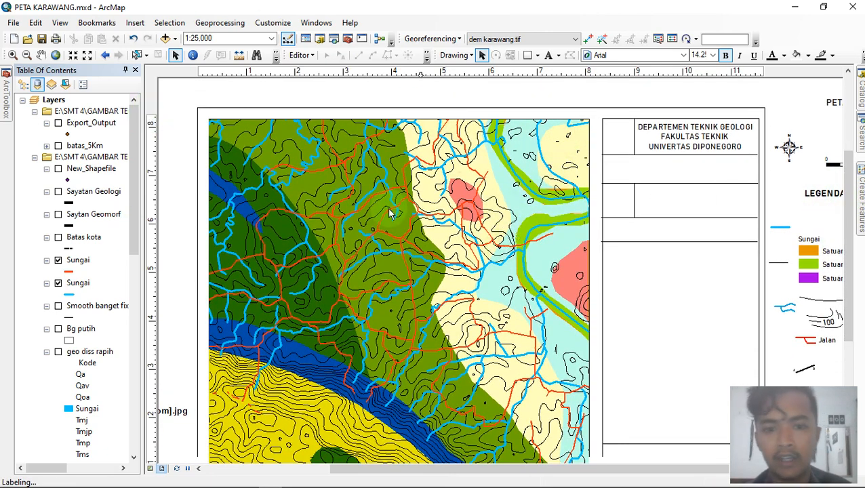
click(321, 198)
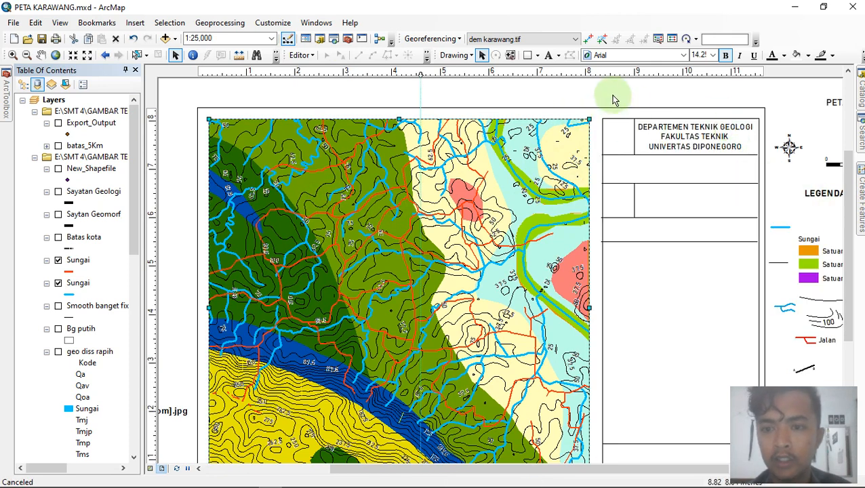
Step: Draw a rectangle about 3.2 by 7.6 inches over the title block area beside the map
mouse_move(851, 243)
mouse_down()
mouse_move(846, 275)
mouse_move(840, 255)
mouse_up()
drag(850, 286, 846, 266)
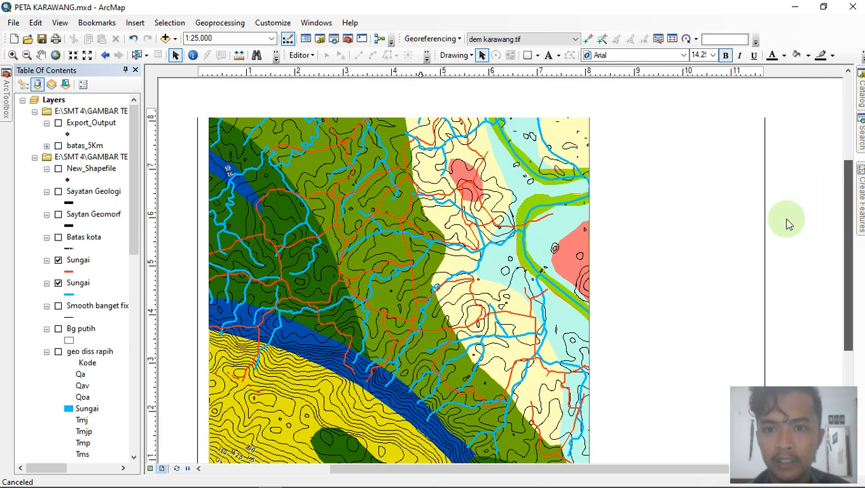
click(538, 56)
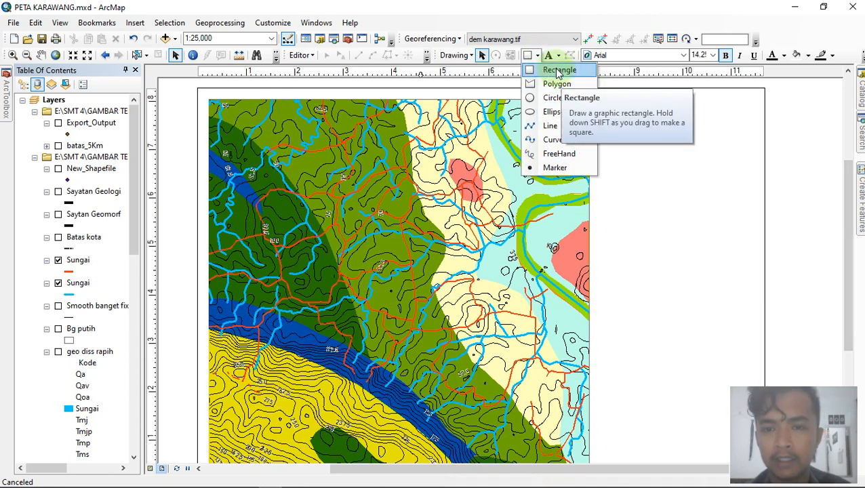
click(559, 70)
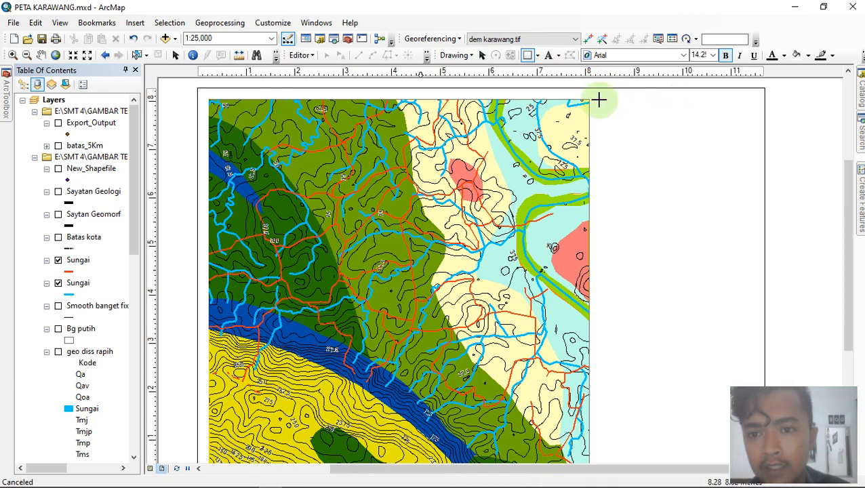
drag(600, 101, 755, 470)
Step: Try moving the title block's outer frame and the drawn rectangle over onto the map
mouse_move(849, 245)
mouse_down()
mouse_move(841, 294)
mouse_move(810, 272)
mouse_up()
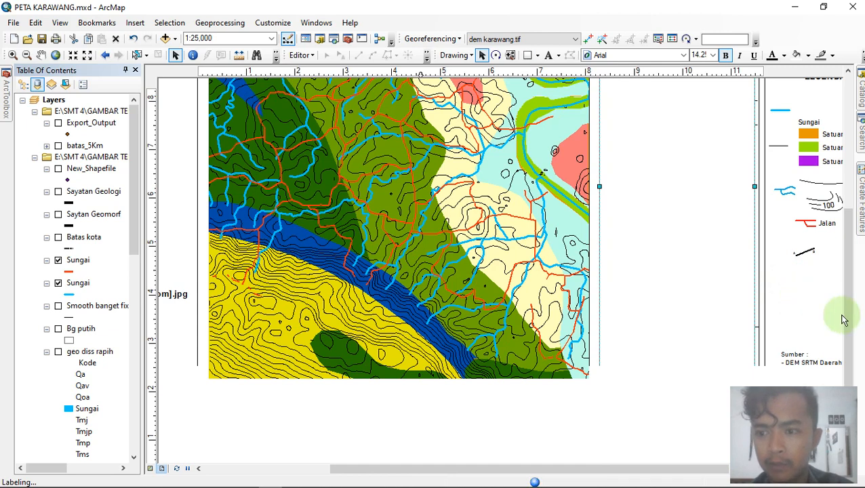
drag(853, 315, 843, 271)
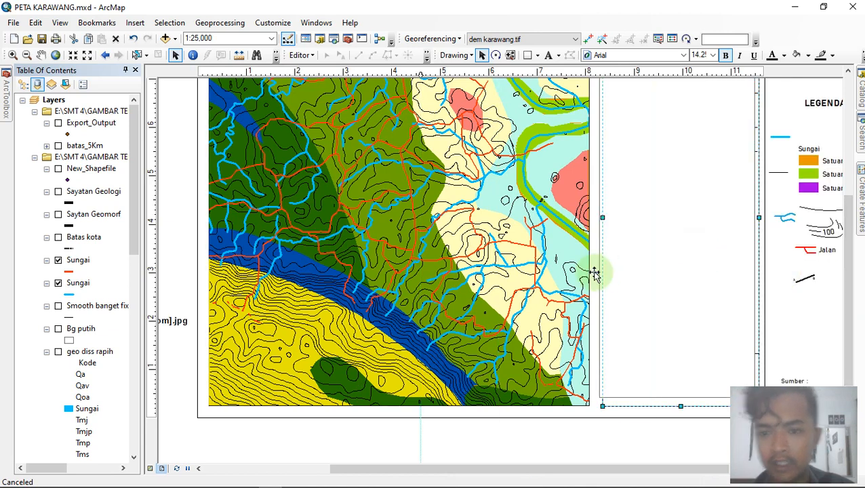
drag(700, 249, 595, 273)
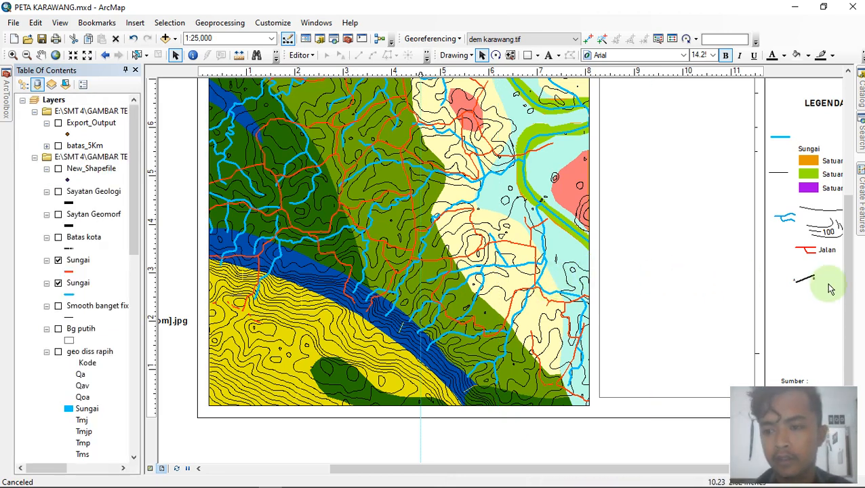
scroll(767, 160, up, 2)
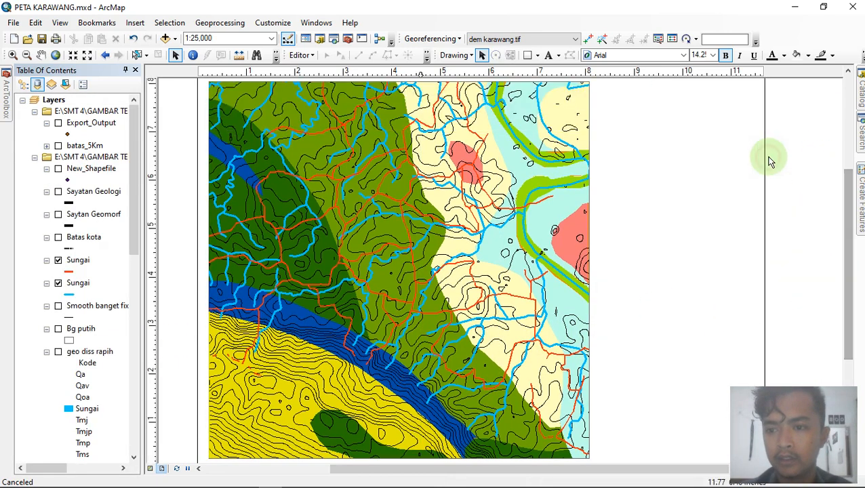
scroll(643, 187, up, 2)
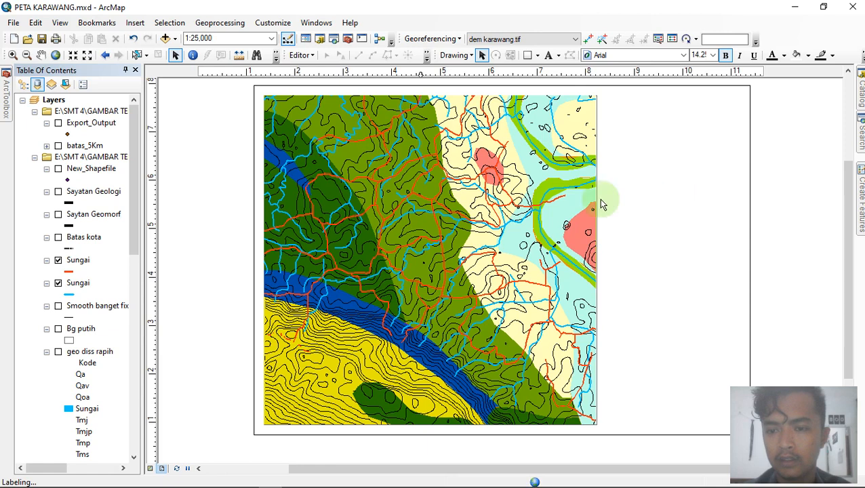
scroll(229, 244, up, 3)
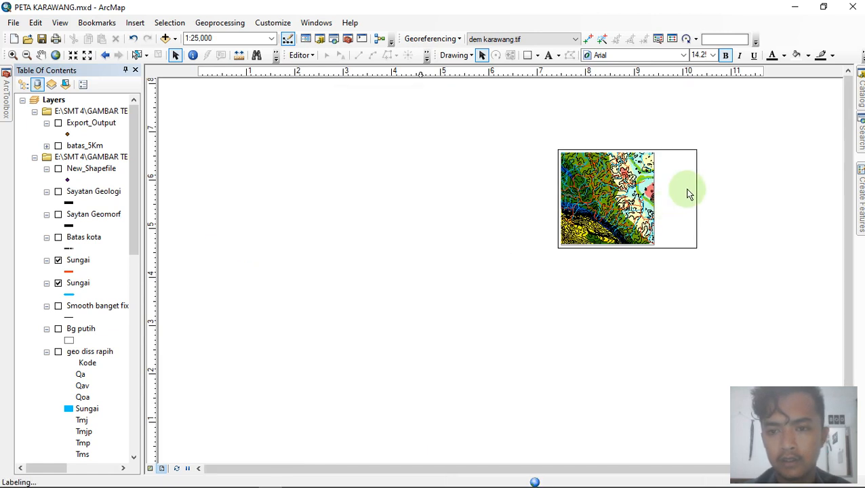
scroll(689, 194, down, 3)
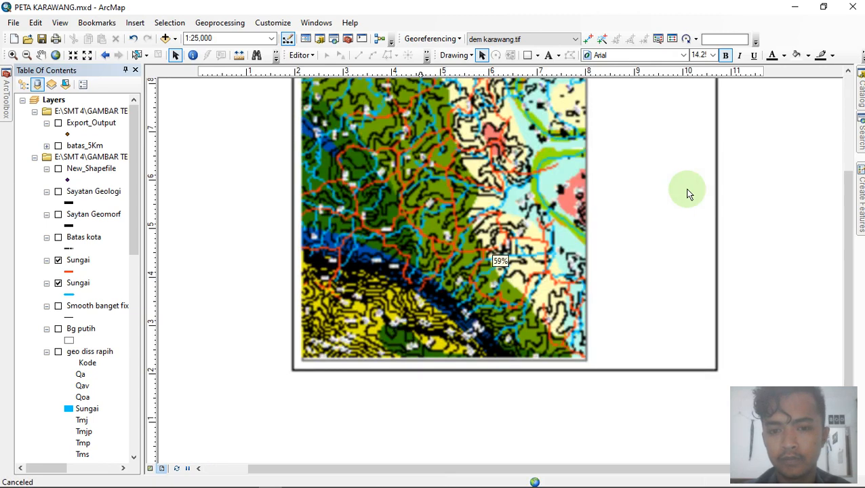
drag(851, 257, 852, 222)
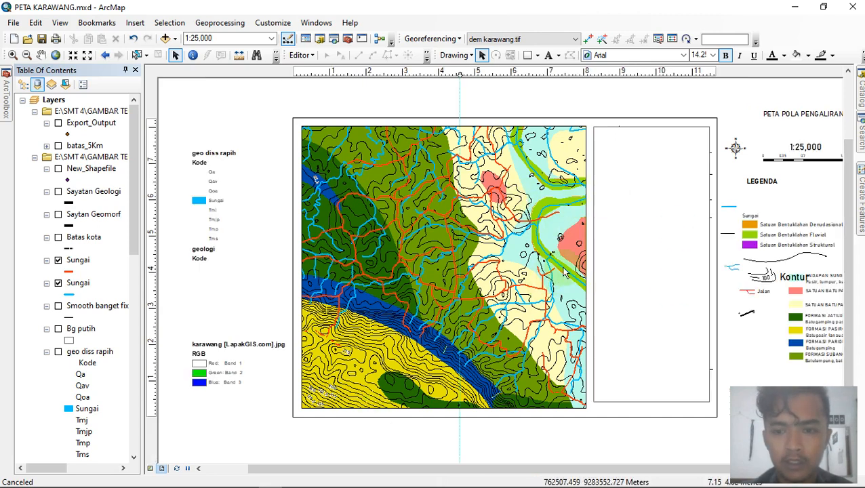
click(665, 260)
drag(665, 260, 454, 329)
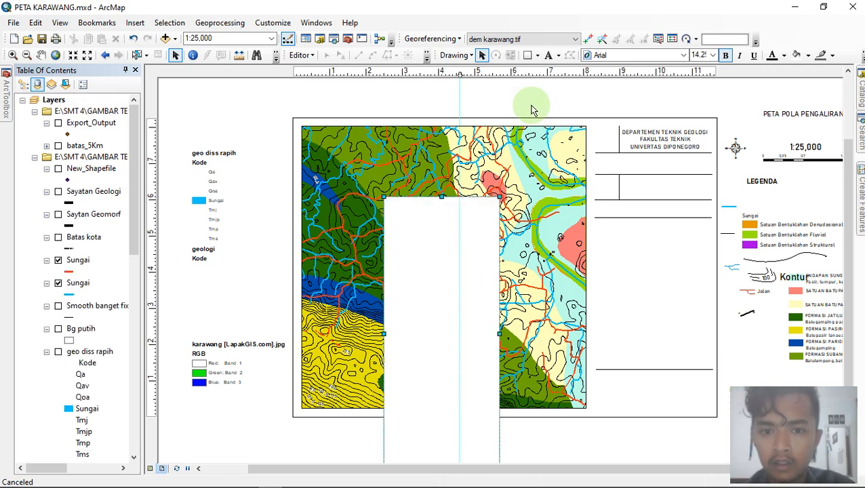
Step: Undo the moves of the frame and rectangle, and the drawing of the rectangle
key(ctrl+z)
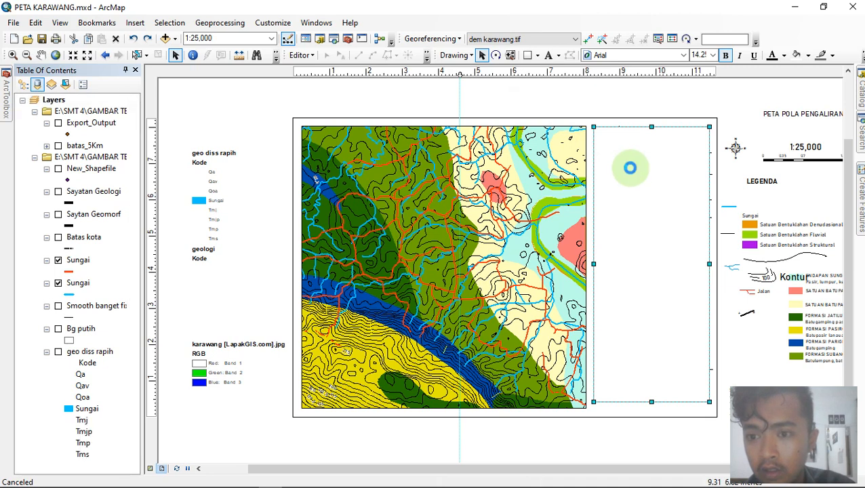
key(ctrl+z)
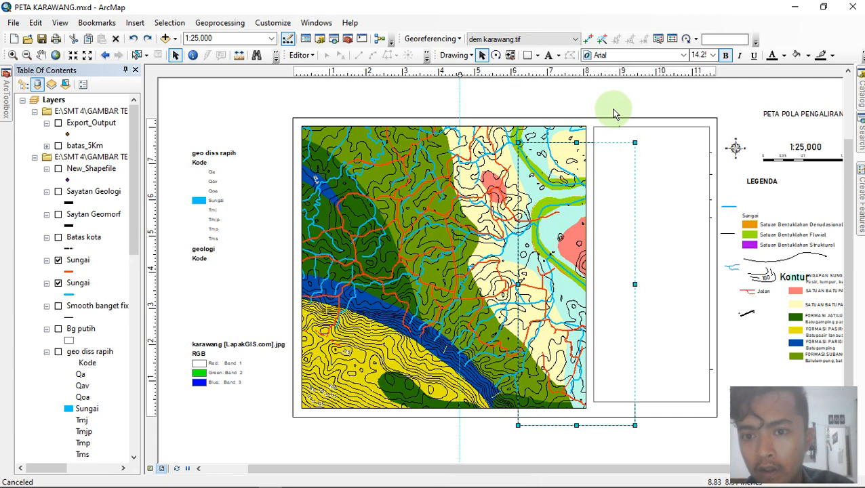
key(ctrl+z)
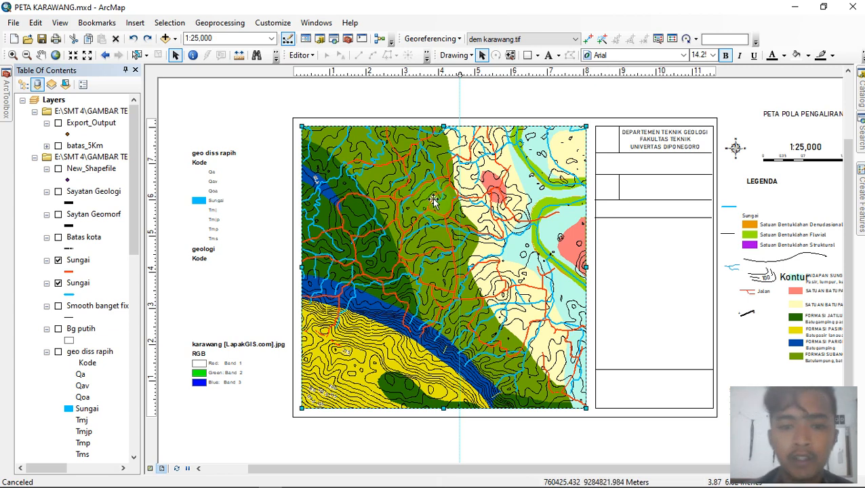
Step: Open the properties of the map's data frame and display its reference grid settings
click(358, 100)
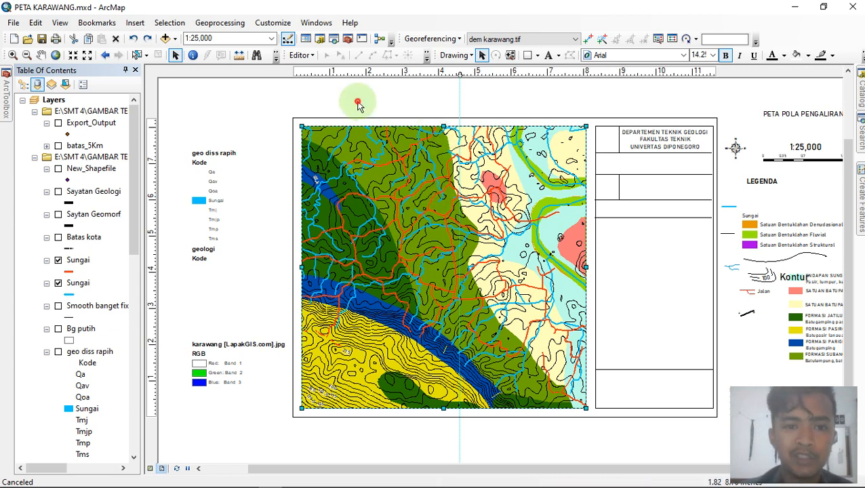
right_click(379, 204)
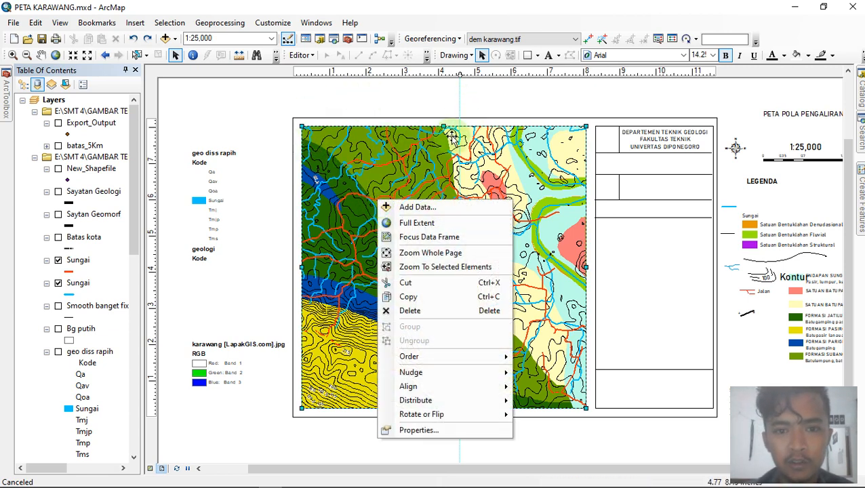
click(402, 113)
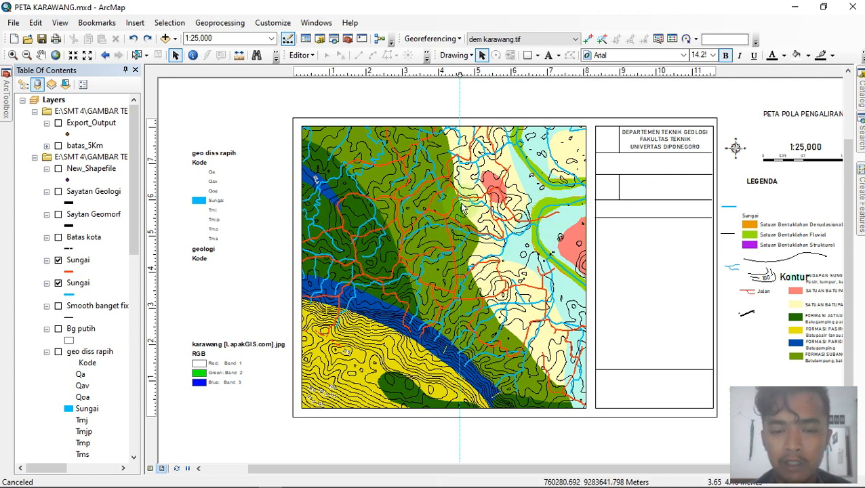
click(407, 231)
right_click(405, 230)
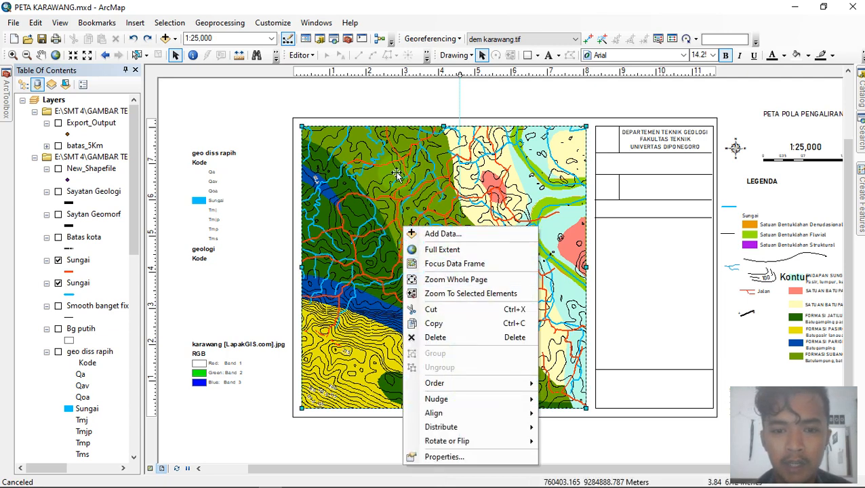
click(446, 459)
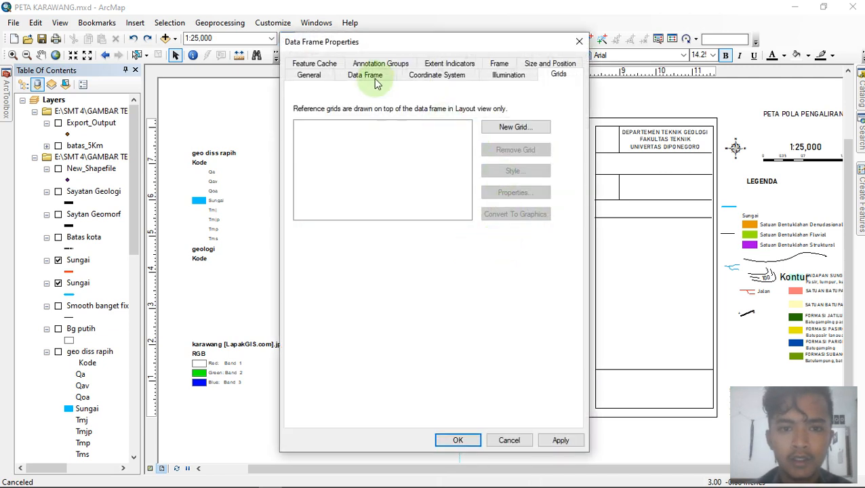
click(368, 76)
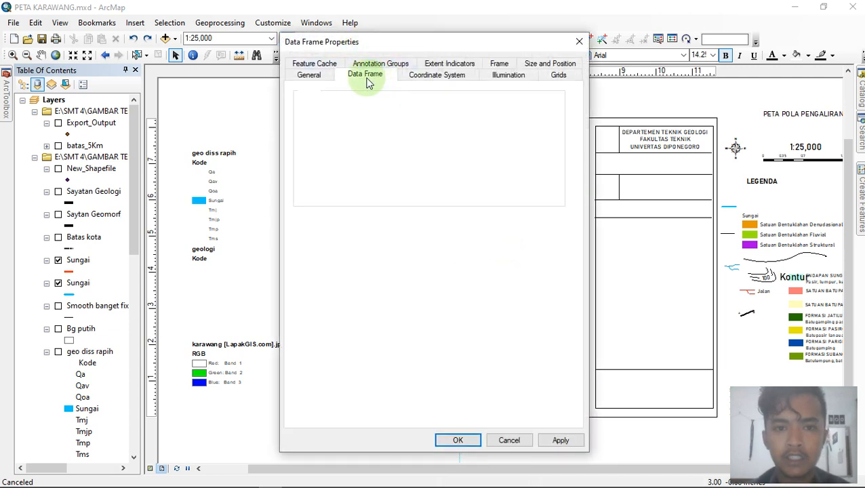
click(315, 76)
click(559, 76)
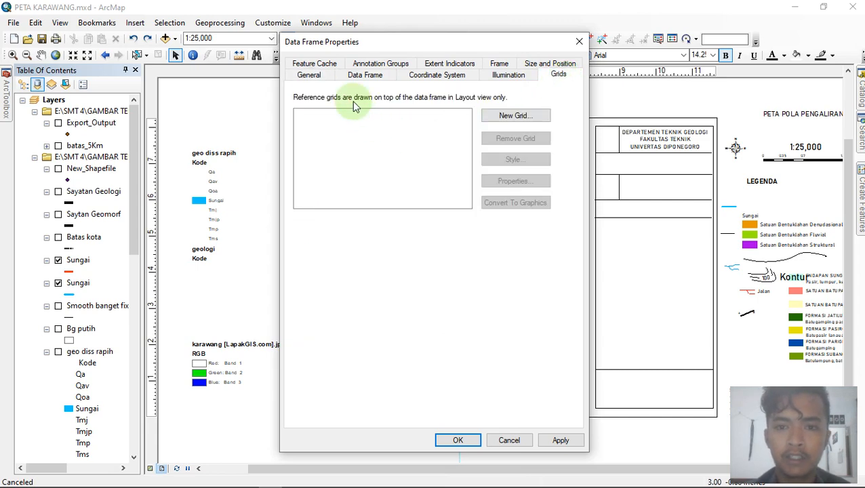
Step: Create a measured grid for the data frame with grid lines and labels at 900 m intervals on both axes
click(514, 121)
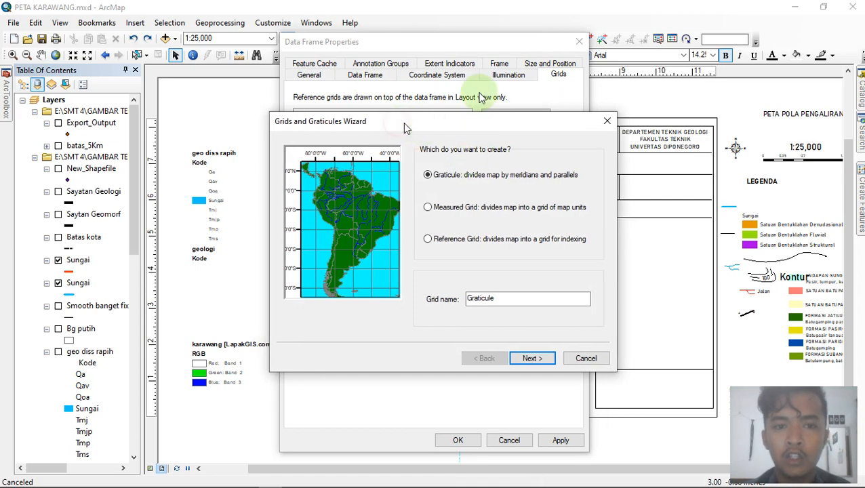
drag(403, 122, 446, 81)
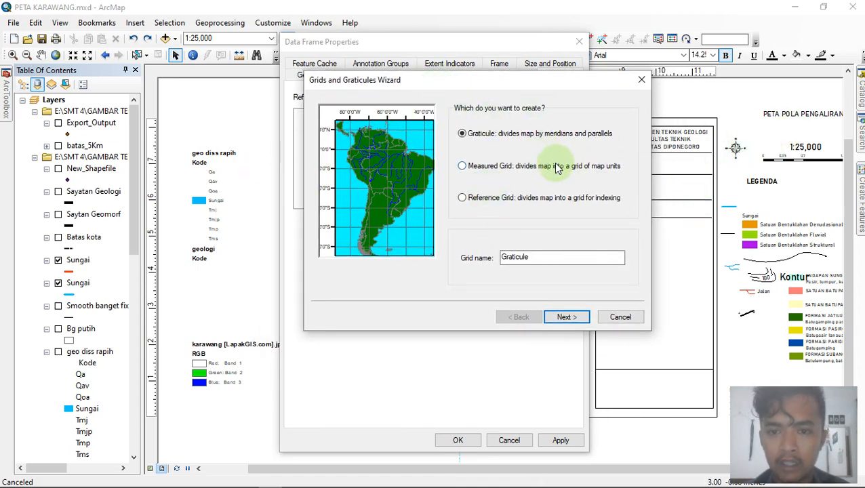
click(479, 172)
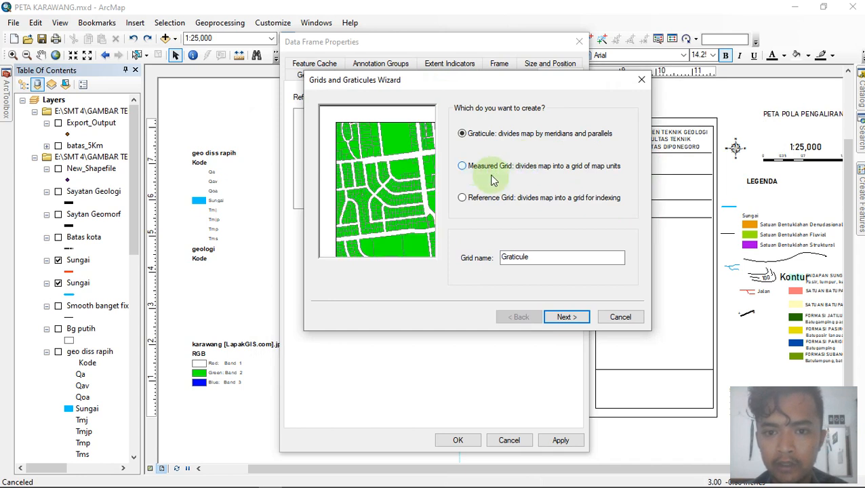
click(566, 318)
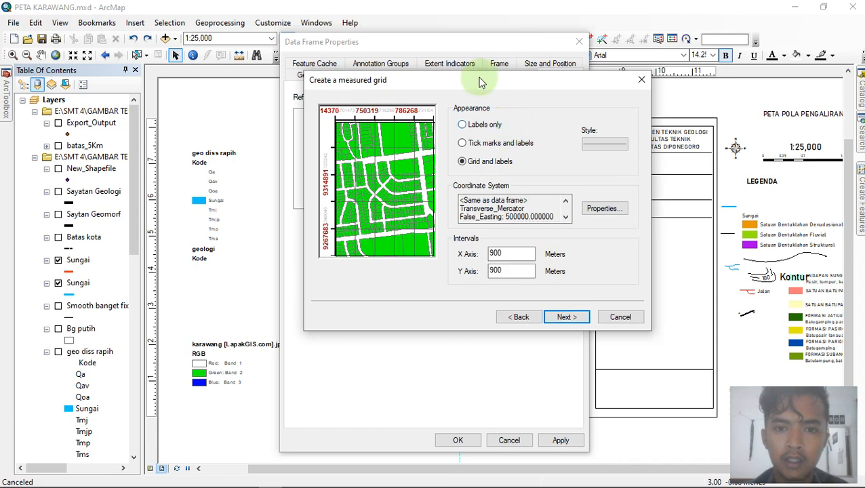
drag(440, 83, 486, 94)
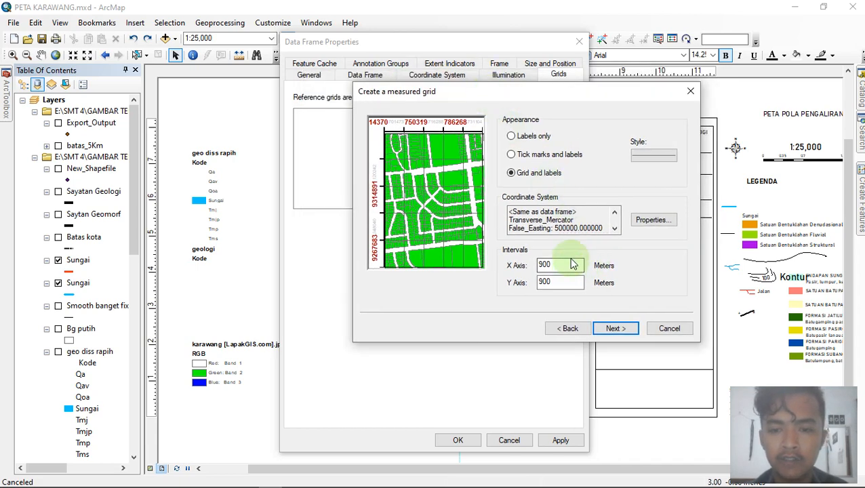
click(572, 264)
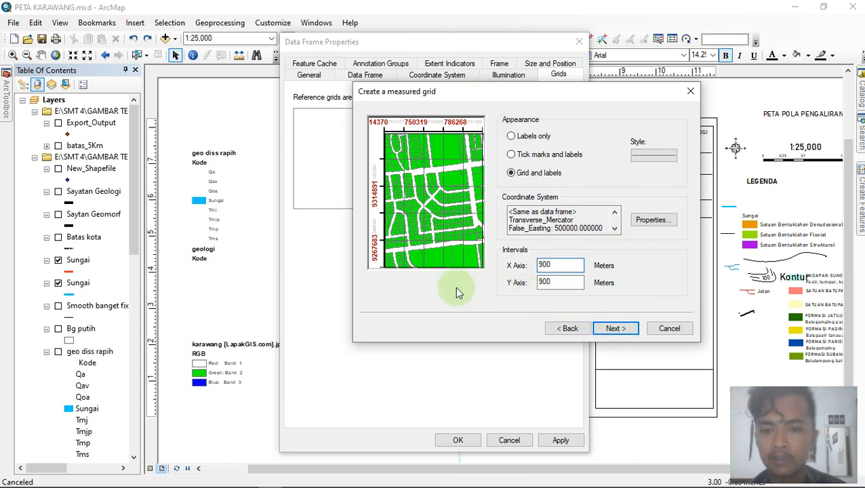
click(623, 330)
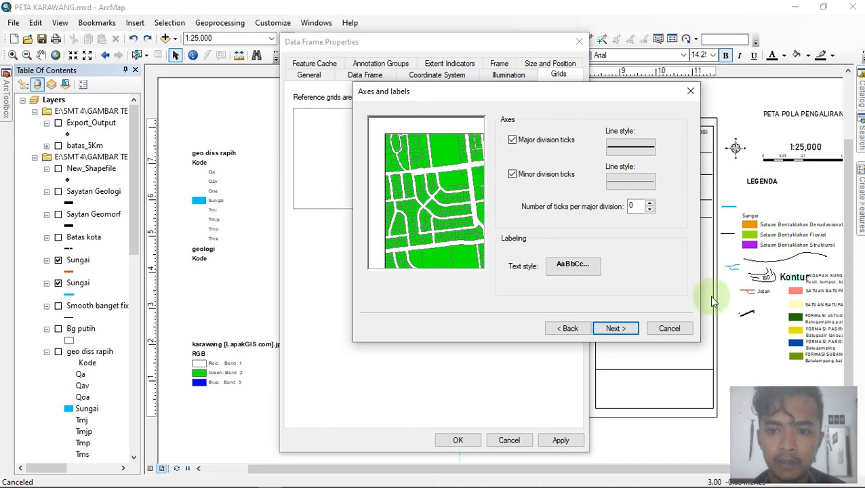
click(615, 330)
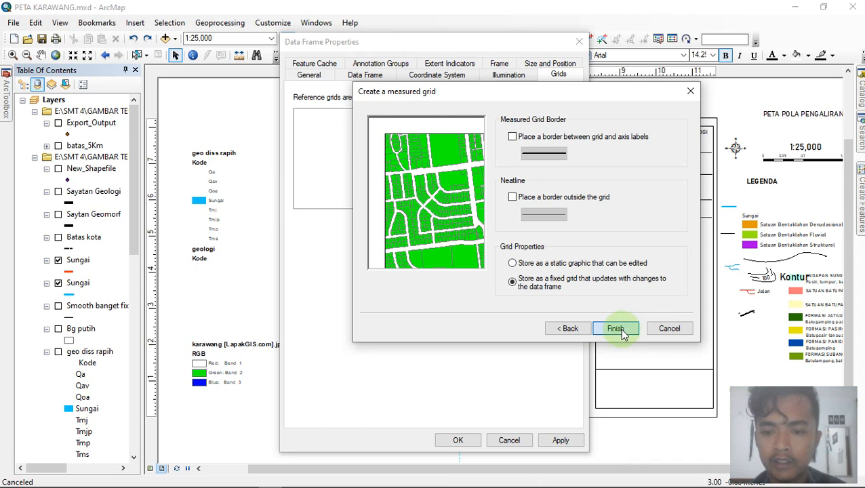
click(621, 331)
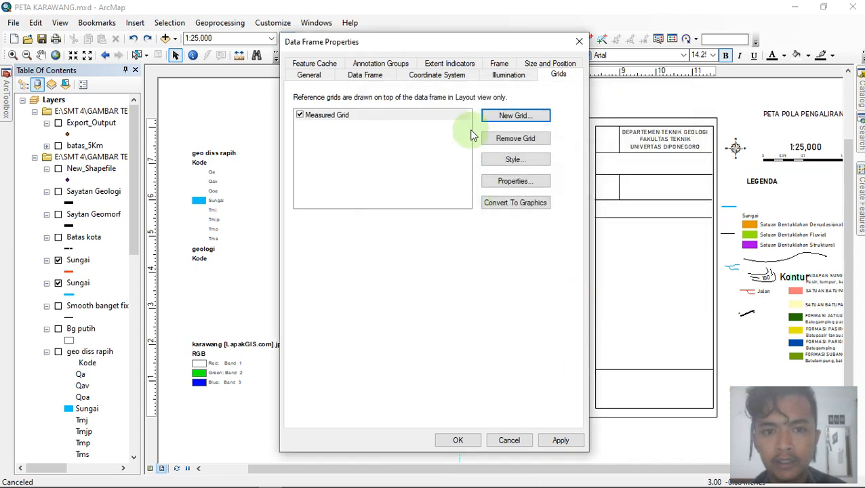
Step: Apply the measured grid to the map layout and close the data frame's properties
drag(465, 43, 242, 34)
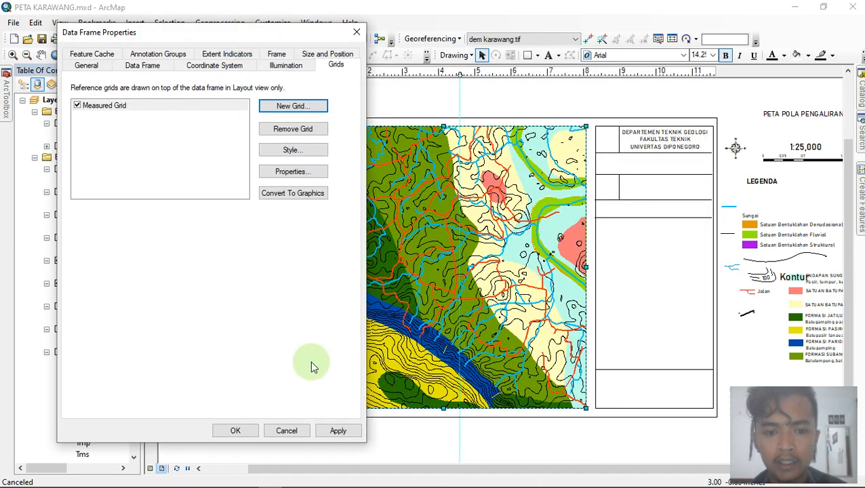
click(337, 431)
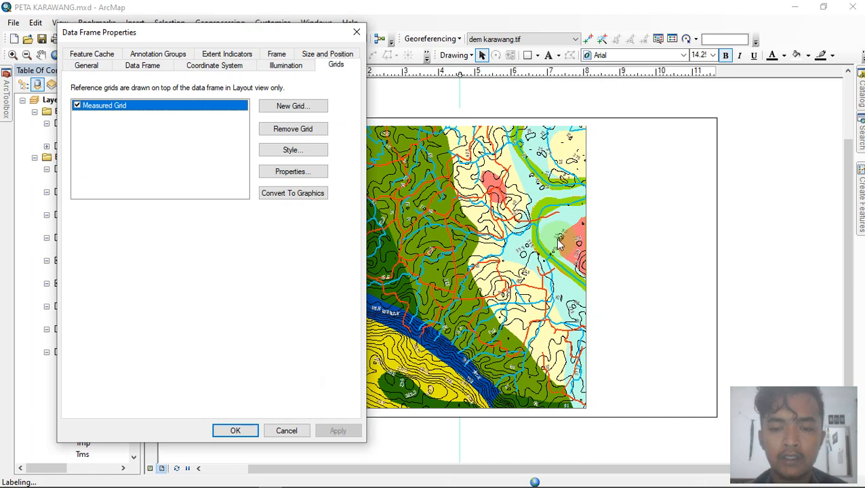
click(236, 432)
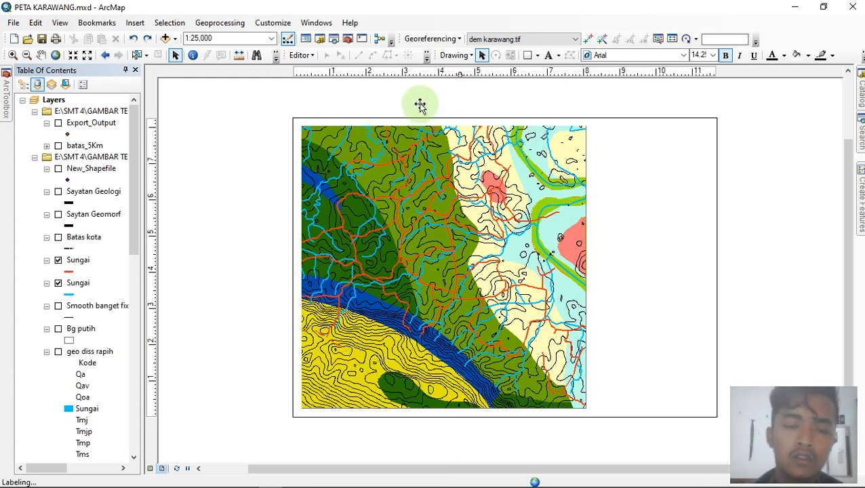
scroll(378, 156, down, 2)
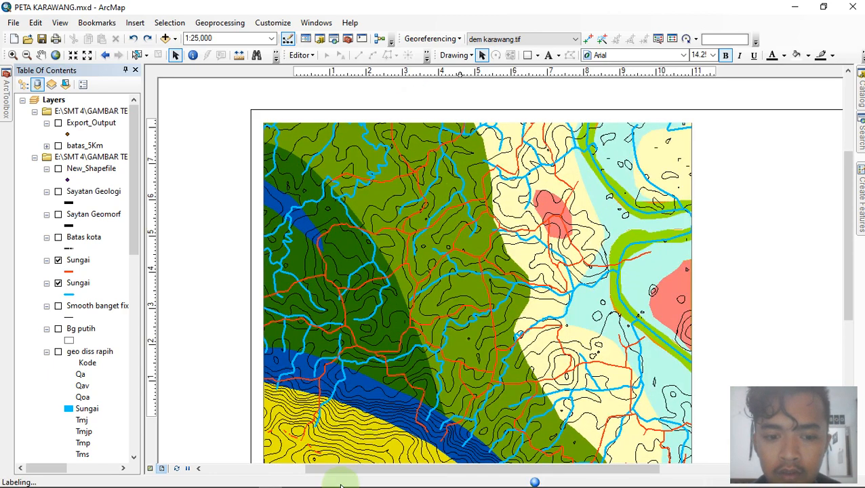
click(272, 477)
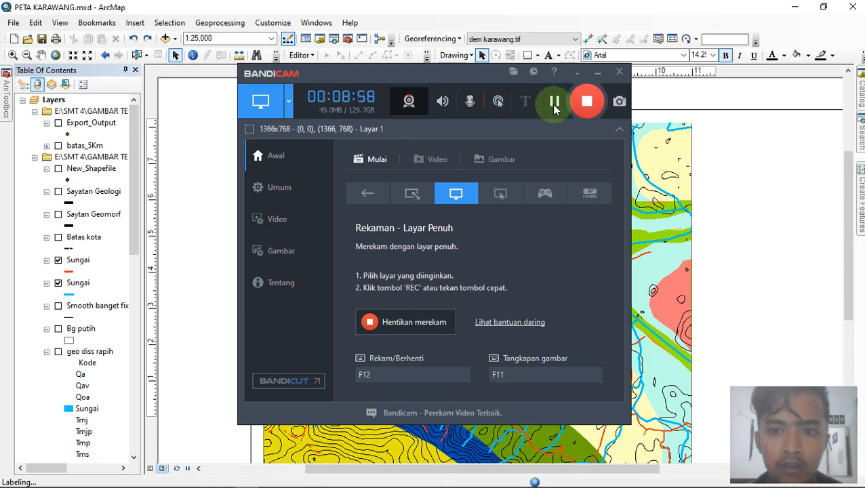
drag(554, 102, 424, 74)
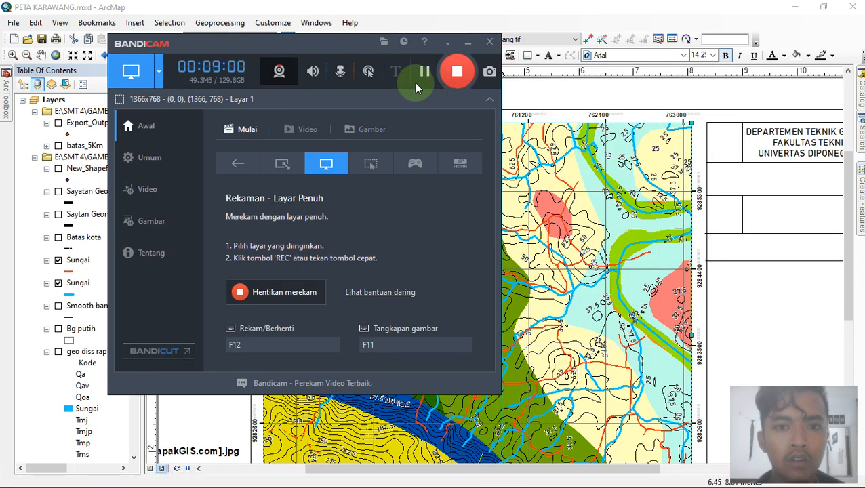
click(606, 8)
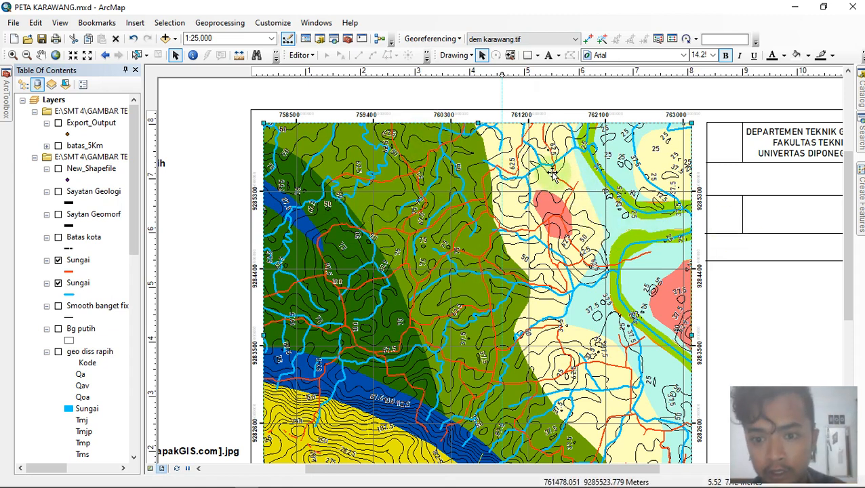
Step: Examine the grid's coordinate labels along the map edge and open the measured grid's label settings from the data frame's properties
scroll(553, 175, down, 5)
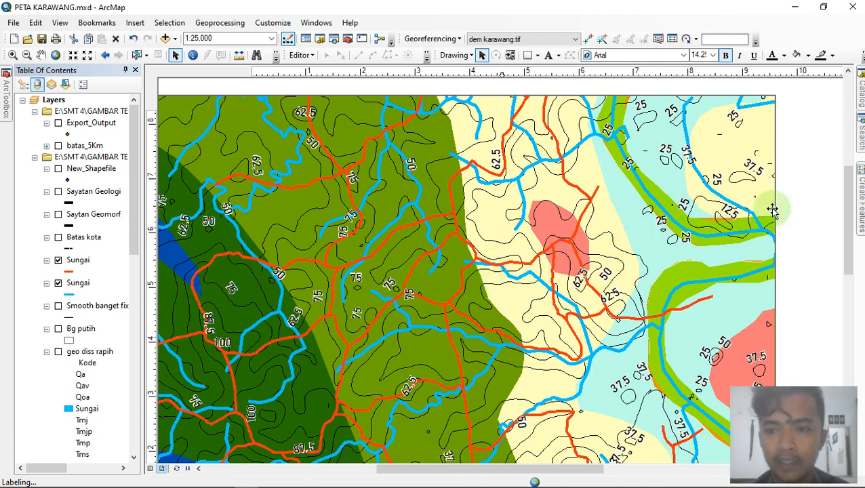
mouse_move(849, 255)
mouse_down()
mouse_move(849, 233)
mouse_move(799, 234)
mouse_up()
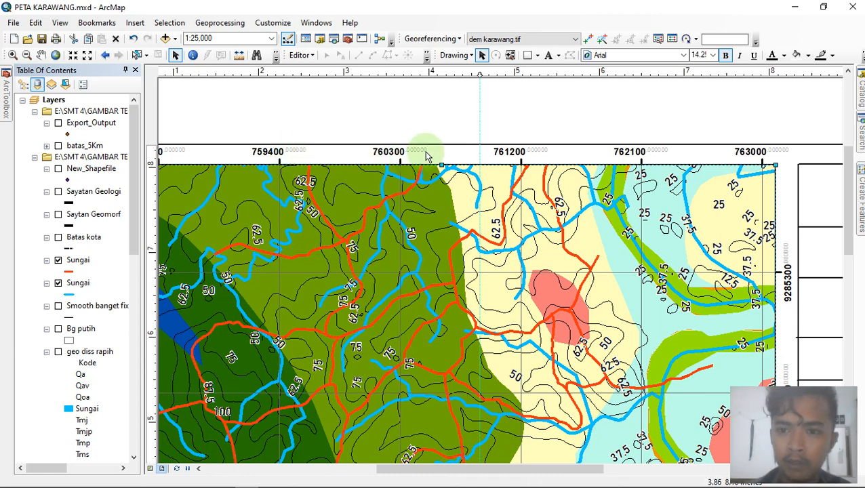
click(449, 120)
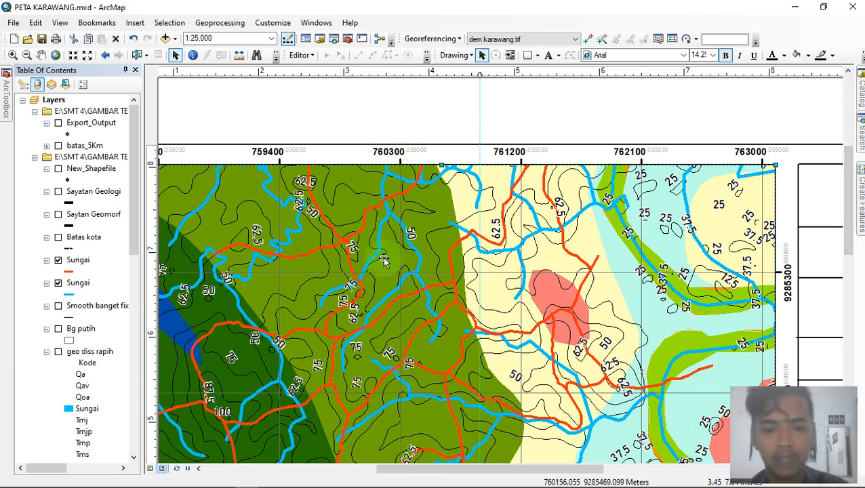
right_click(445, 249)
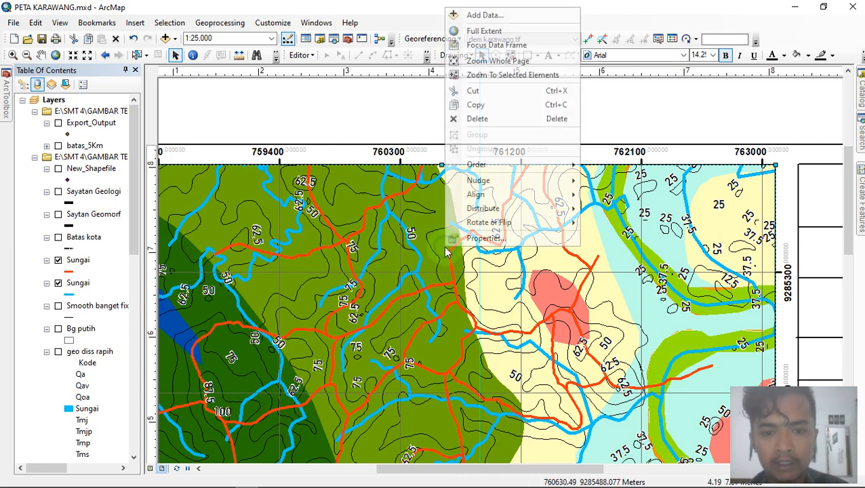
click(508, 239)
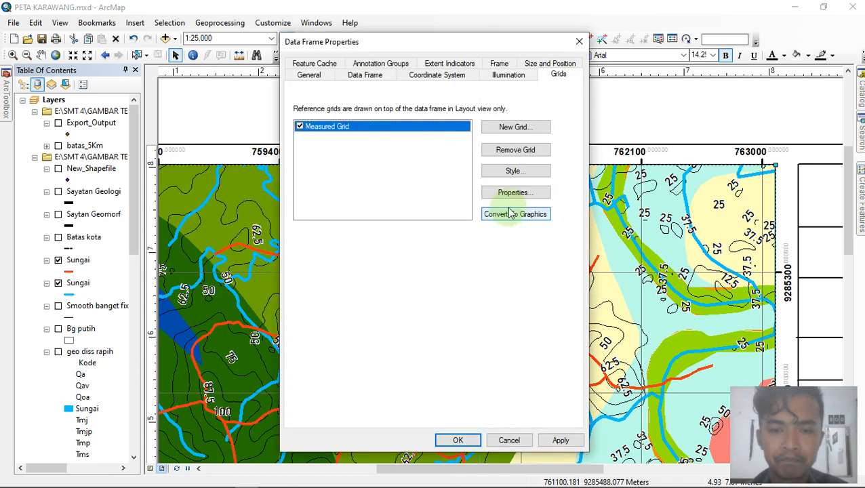
click(363, 158)
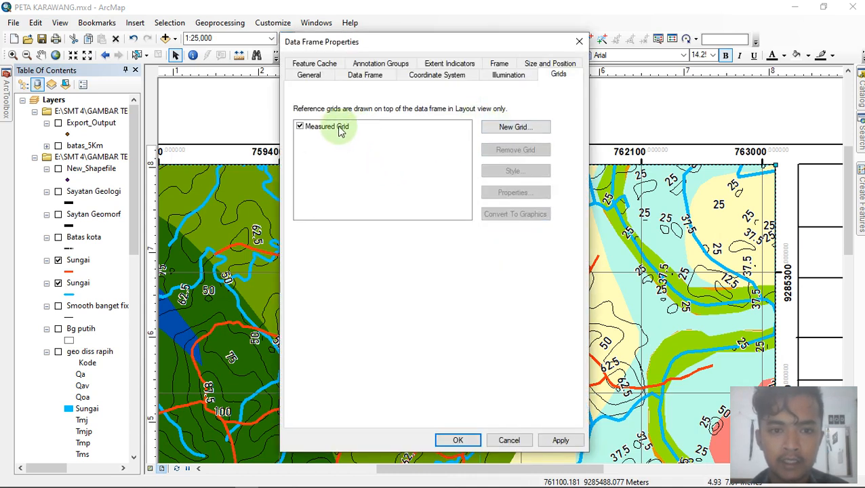
click(337, 131)
drag(370, 47, 535, 23)
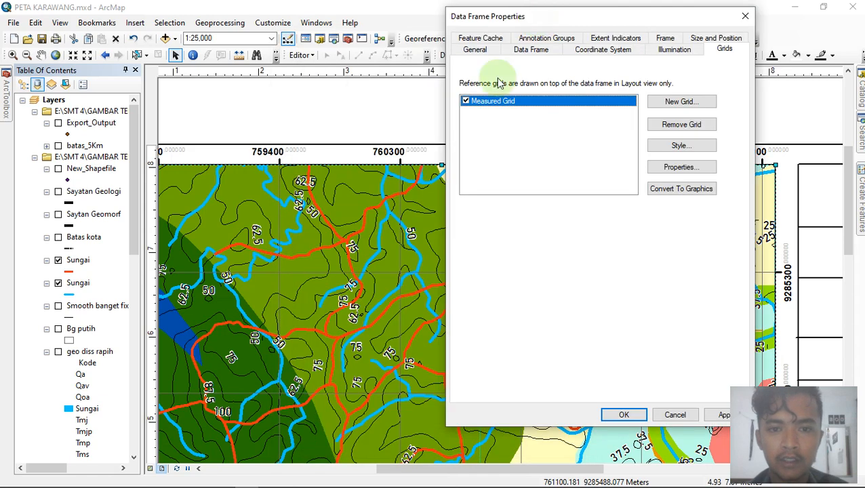
click(688, 169)
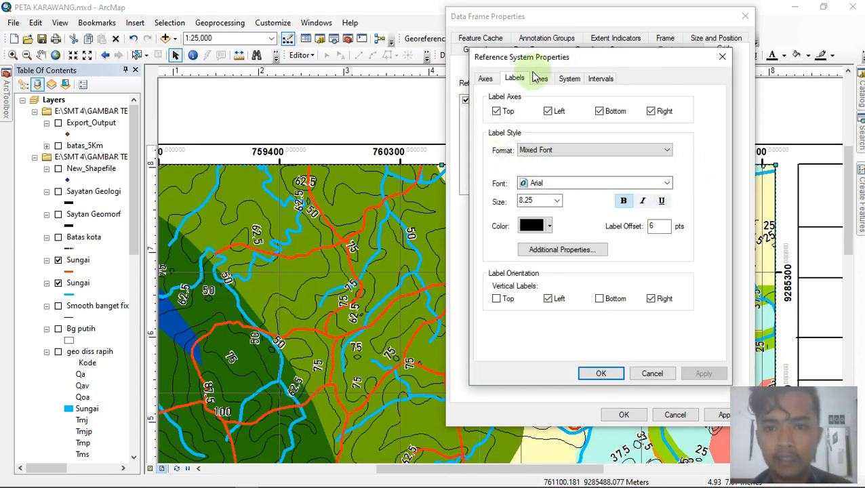
drag(486, 61, 372, 106)
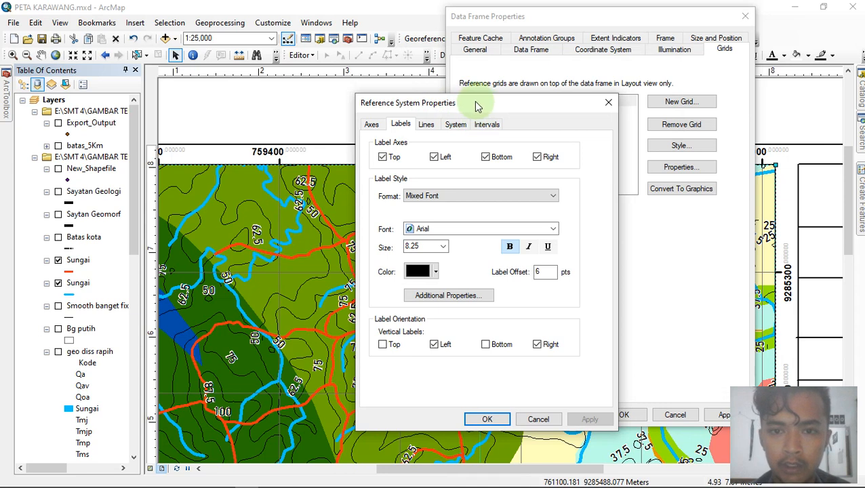
Step: Set the number format of the measured grid's labels to 0 decimal places and apply it to the data frame
click(443, 304)
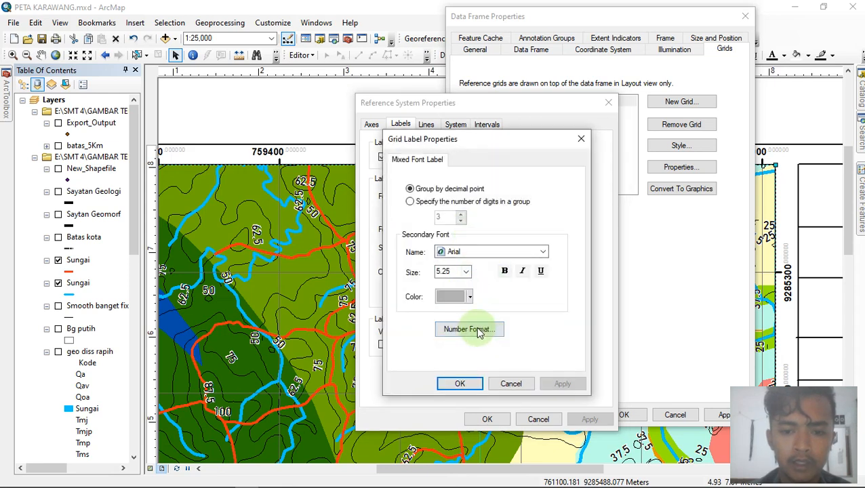
click(476, 332)
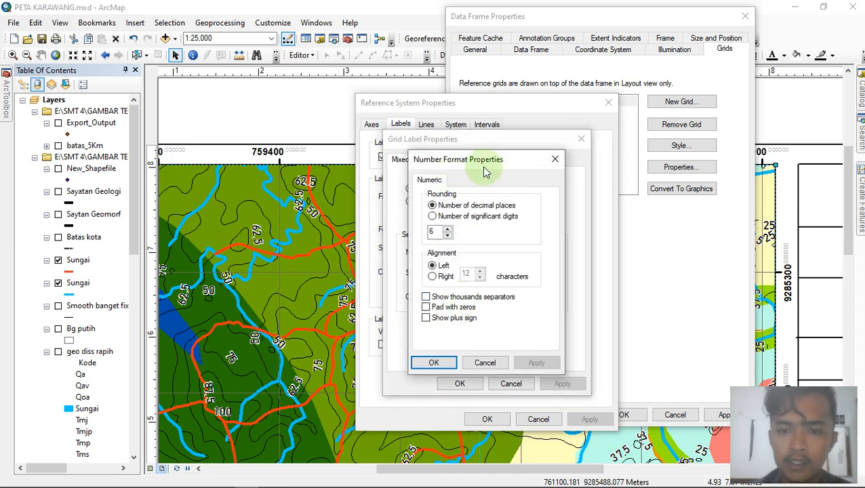
drag(484, 172, 550, 171)
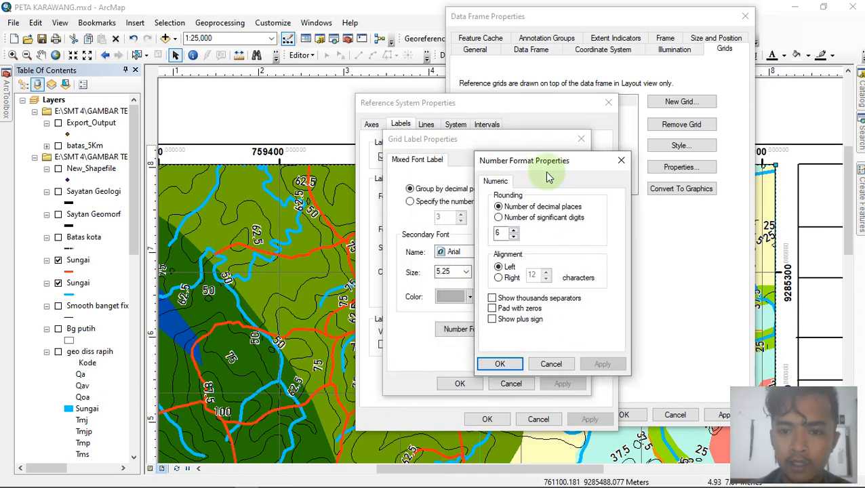
click(503, 239)
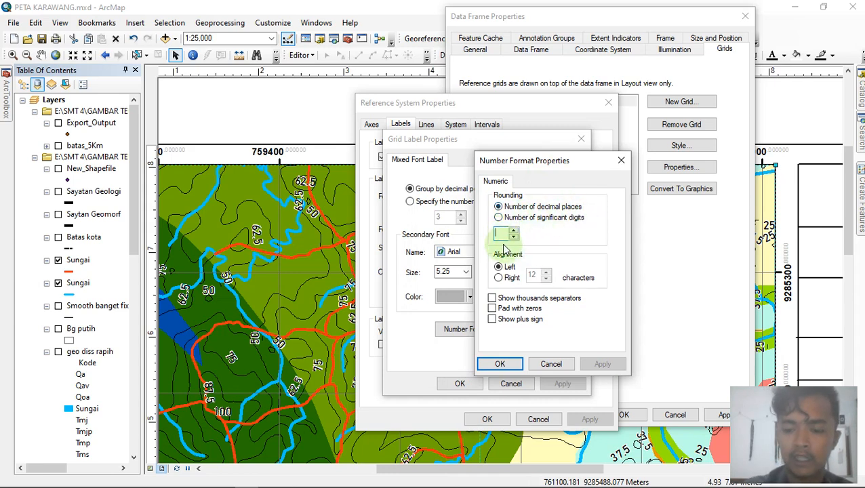
text(0)
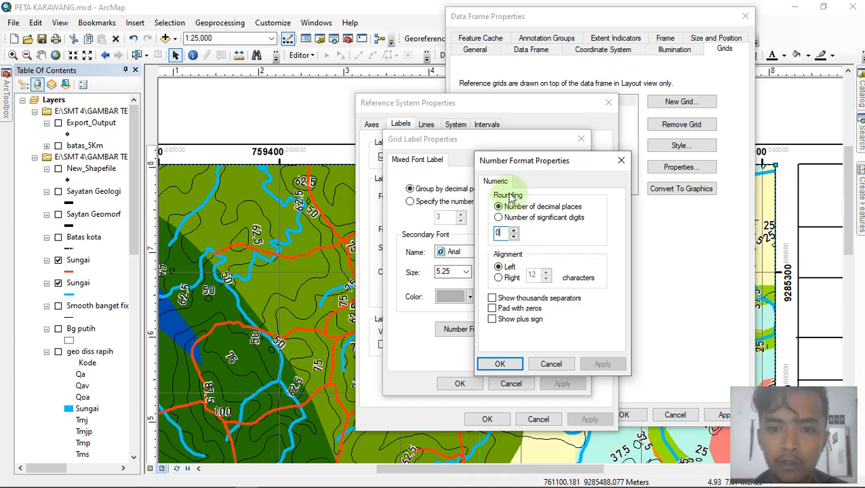
click(500, 160)
drag(523, 120, 523, 116)
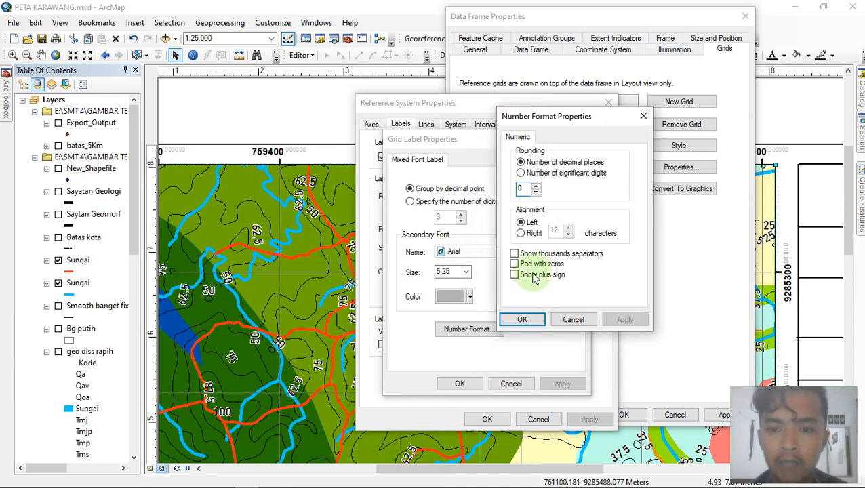
click(524, 320)
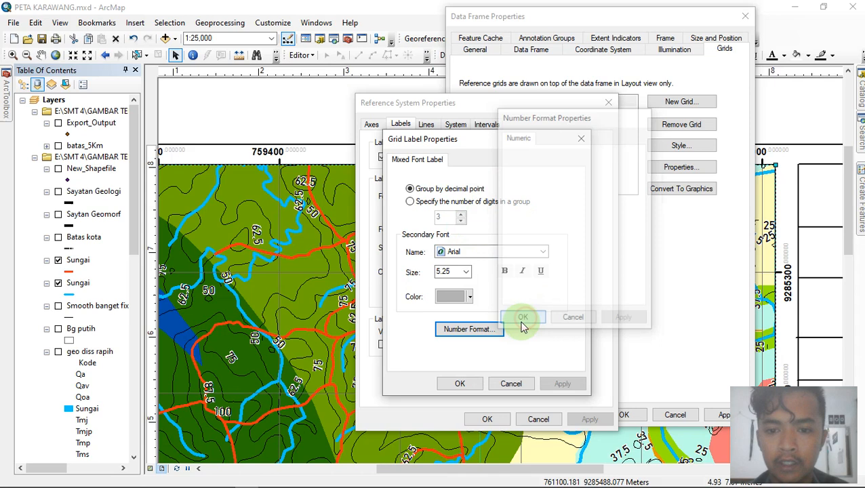
click(463, 384)
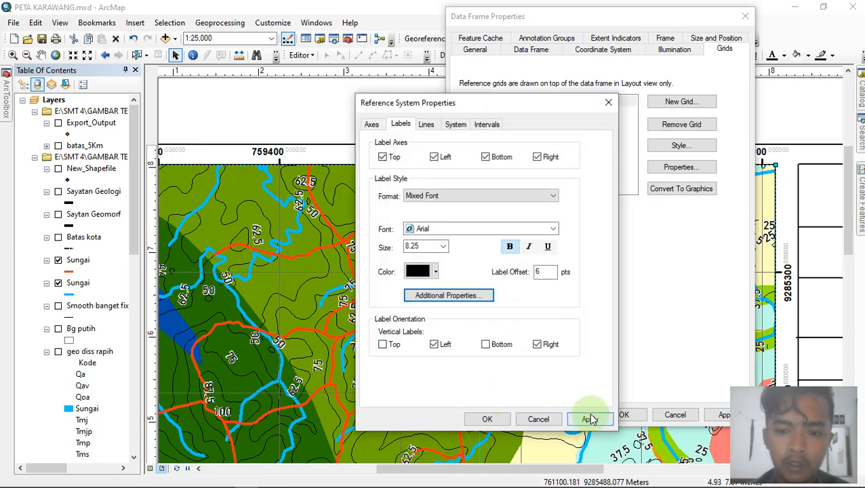
click(590, 419)
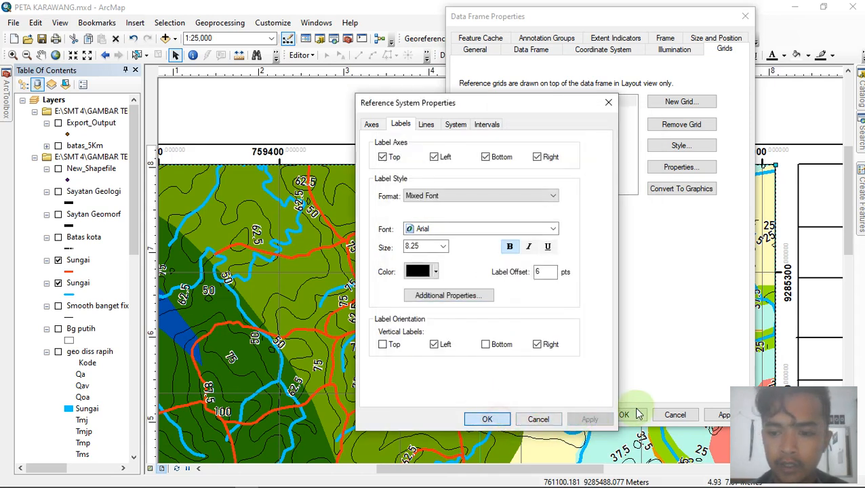
click(487, 419)
click(721, 416)
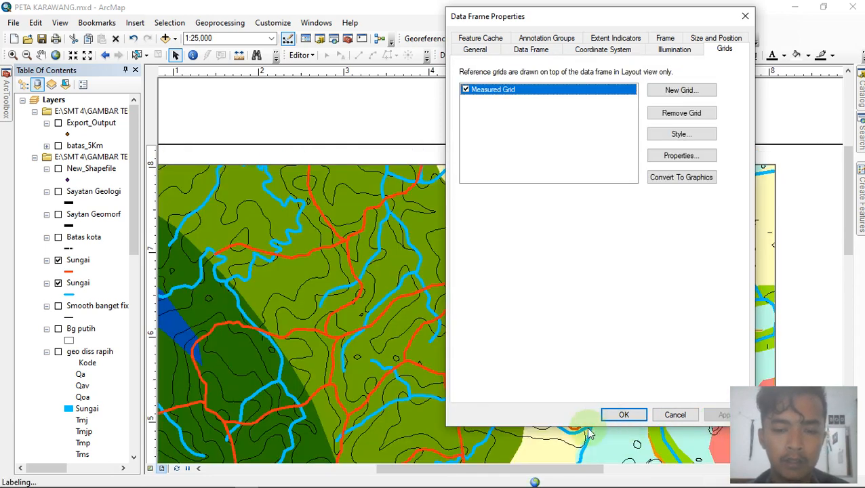
Step: Close the data frame's properties to redraw the map with the updated grid labels and deselect the map frame
click(622, 415)
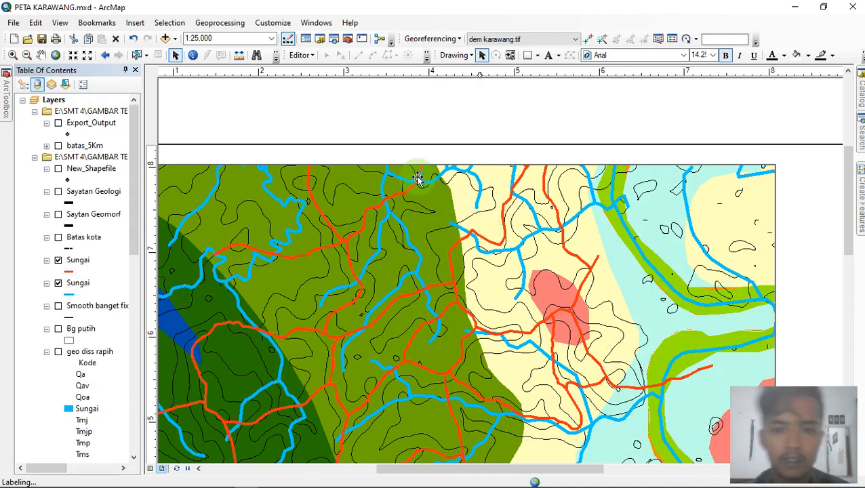
mouse_move(553, 469)
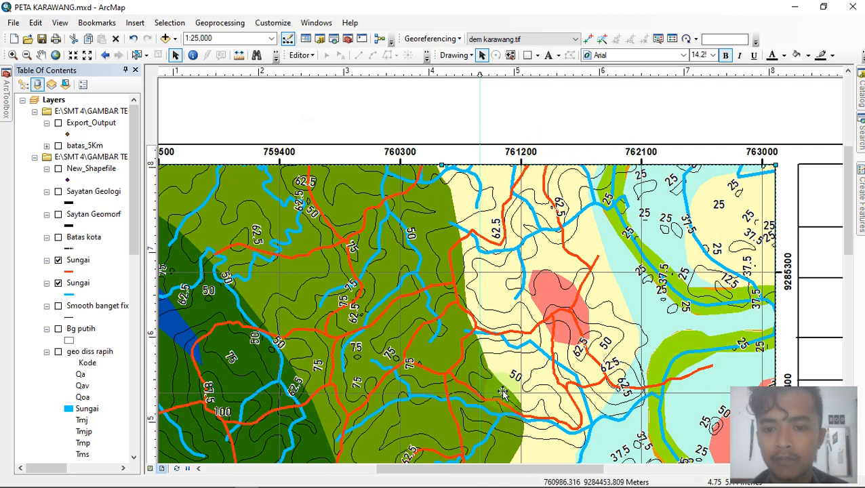
click(600, 114)
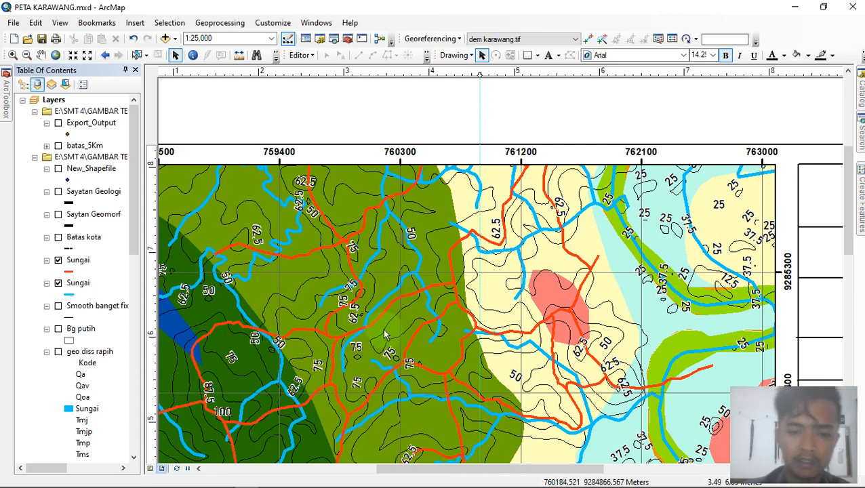
Step: Insert the picture Logo Undip.png and shrink it to fit the title block's cell beside the department heading
scroll(387, 342, up, 2)
scroll(377, 332, up, 1)
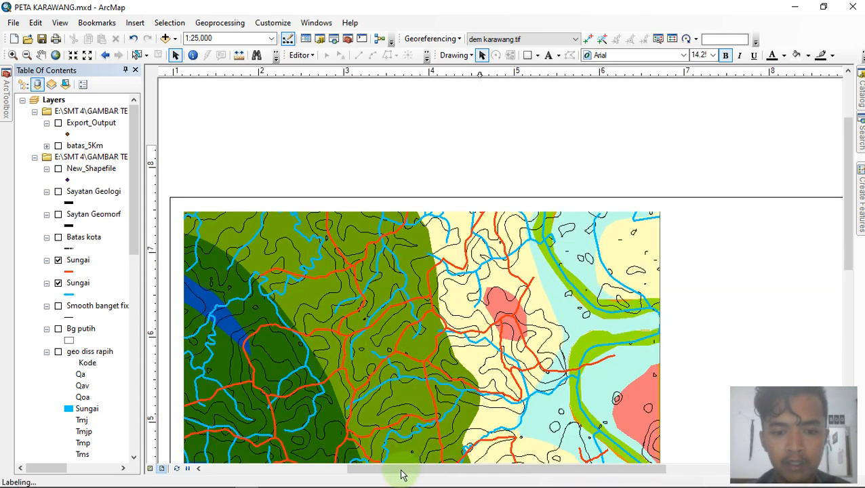
drag(401, 475, 499, 476)
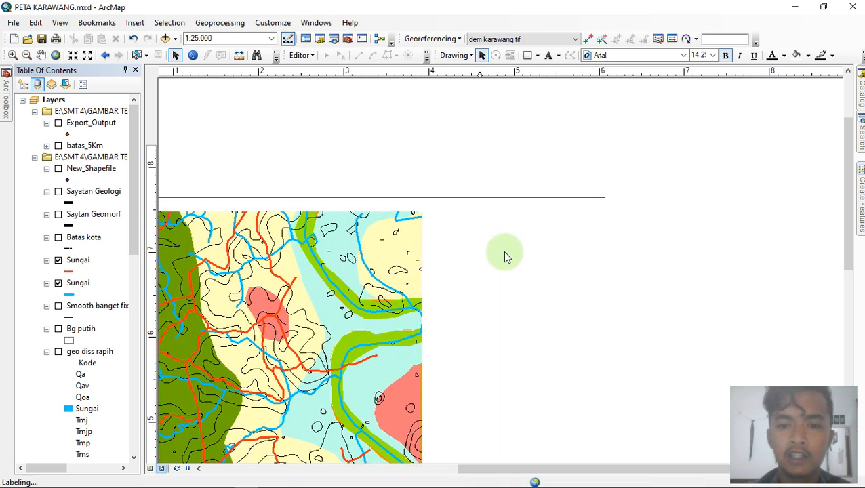
mouse_move(856, 241)
mouse_down()
mouse_move(846, 277)
mouse_move(850, 238)
mouse_up()
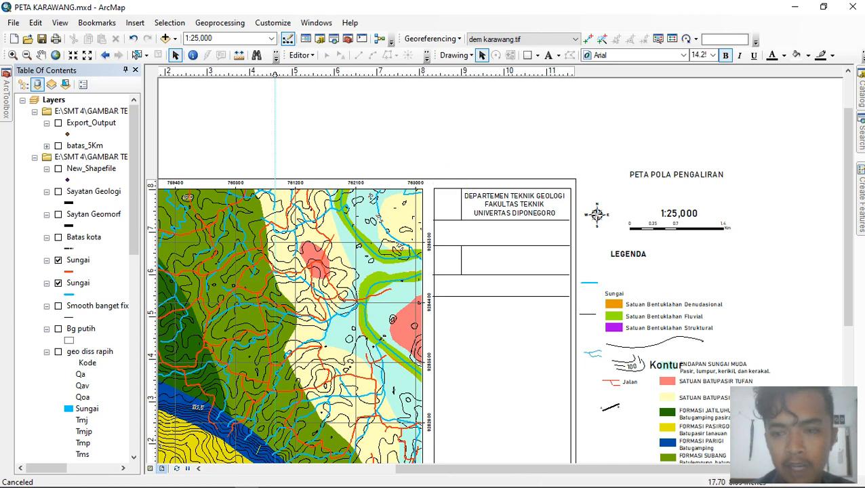
drag(853, 208, 856, 234)
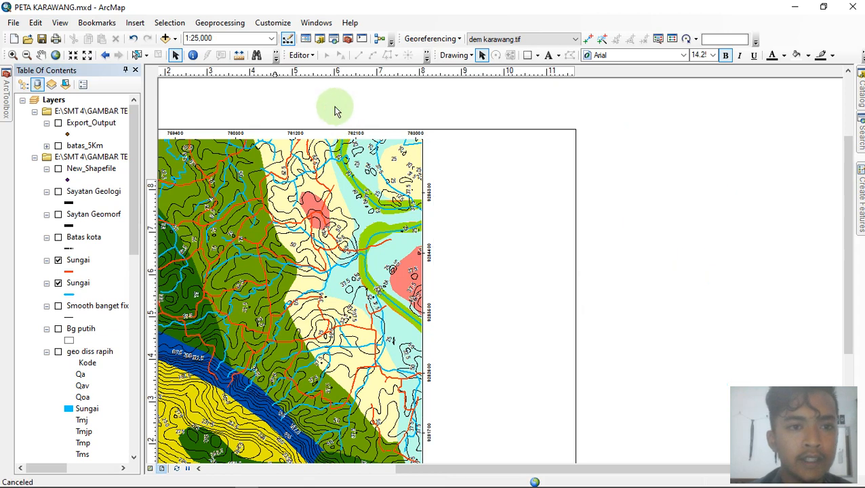
click(137, 24)
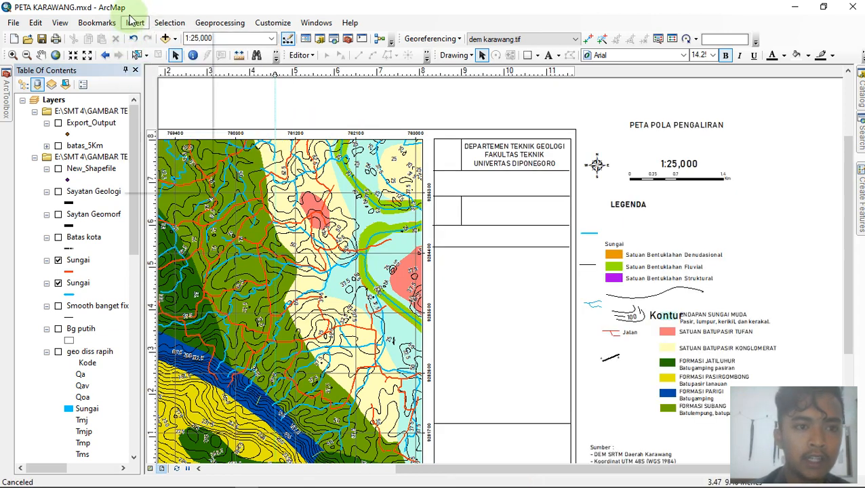
mouse_move(135, 22)
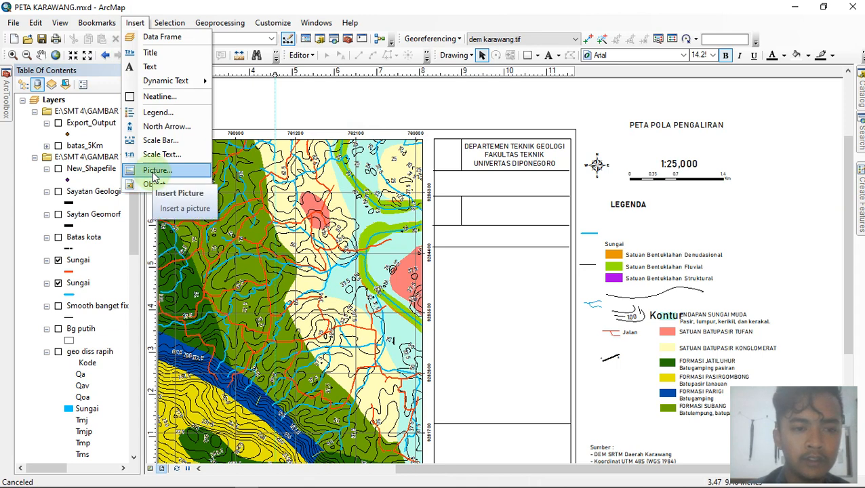
click(154, 174)
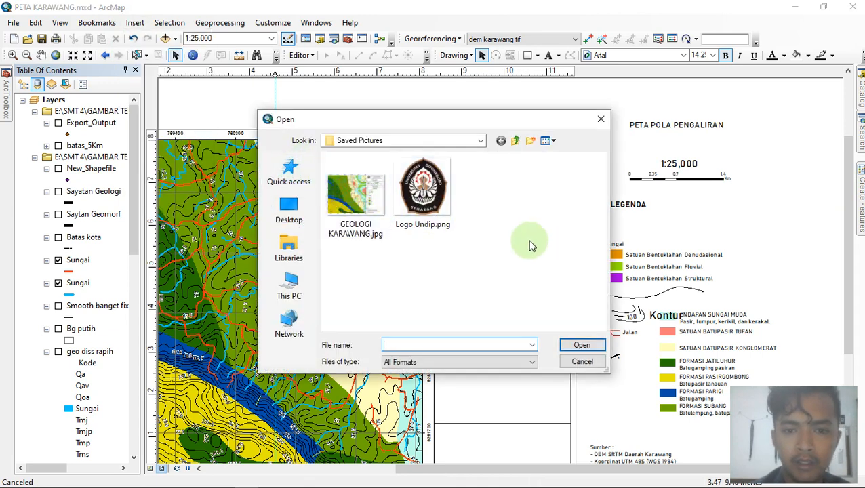
drag(440, 114, 394, 78)
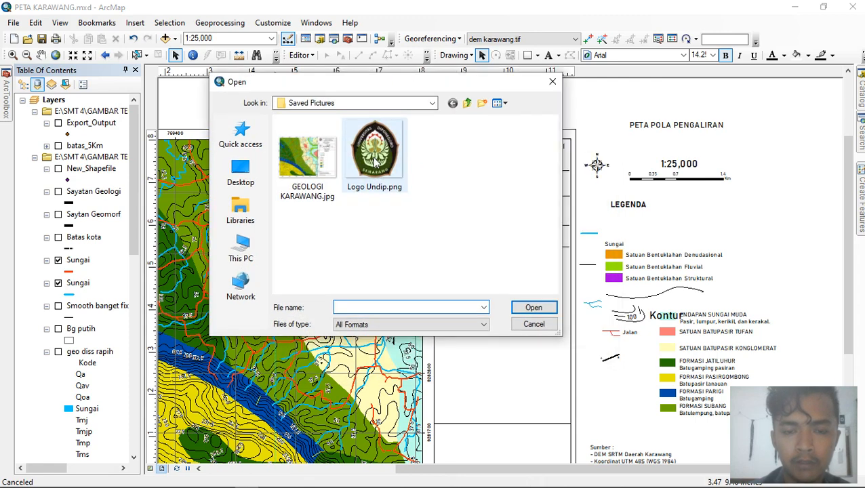
click(375, 153)
click(523, 309)
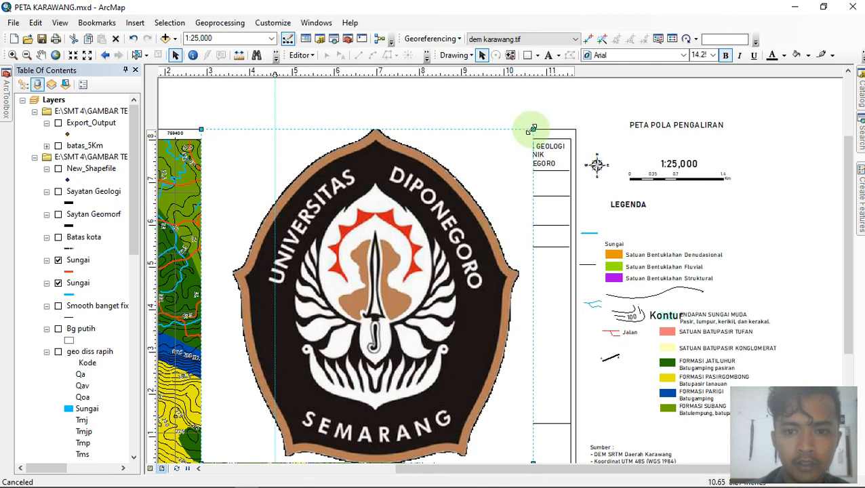
drag(532, 129, 461, 145)
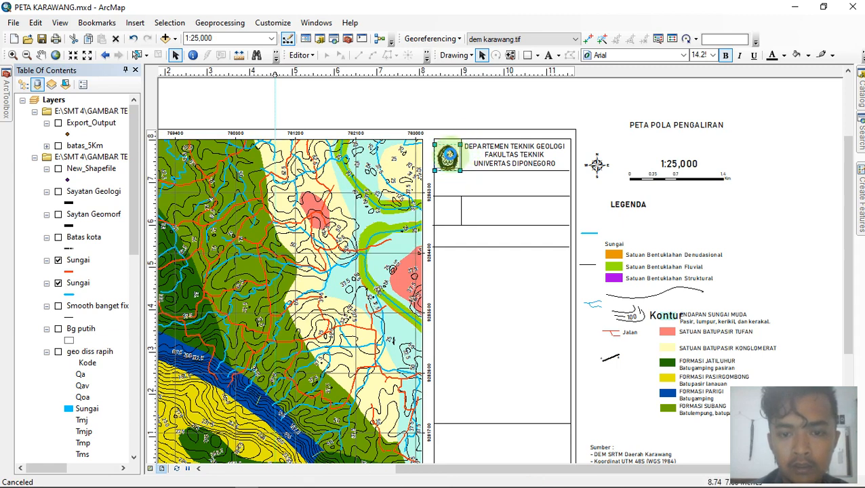
click(597, 120)
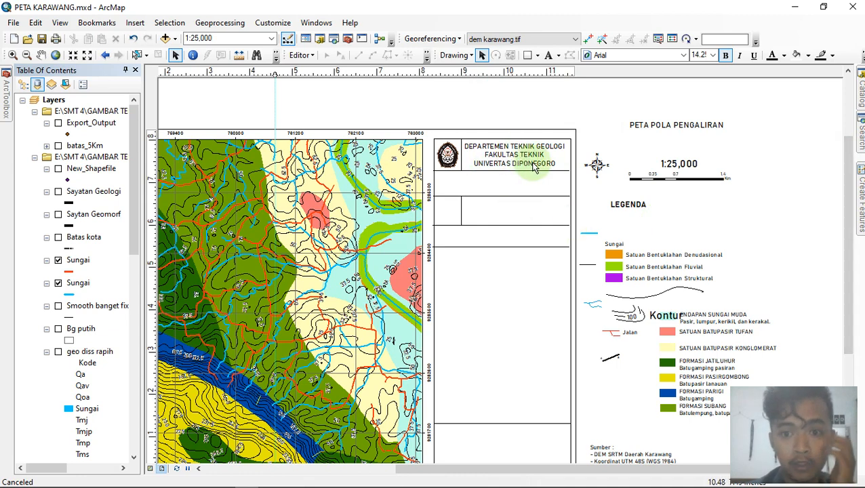
Step: Add the text PETA GEOLOGI in the title block row below the logo
click(550, 55)
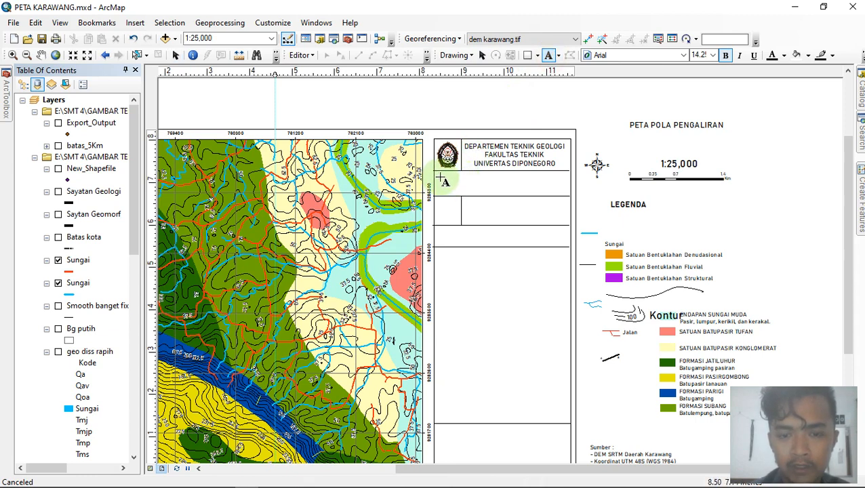
click(440, 178)
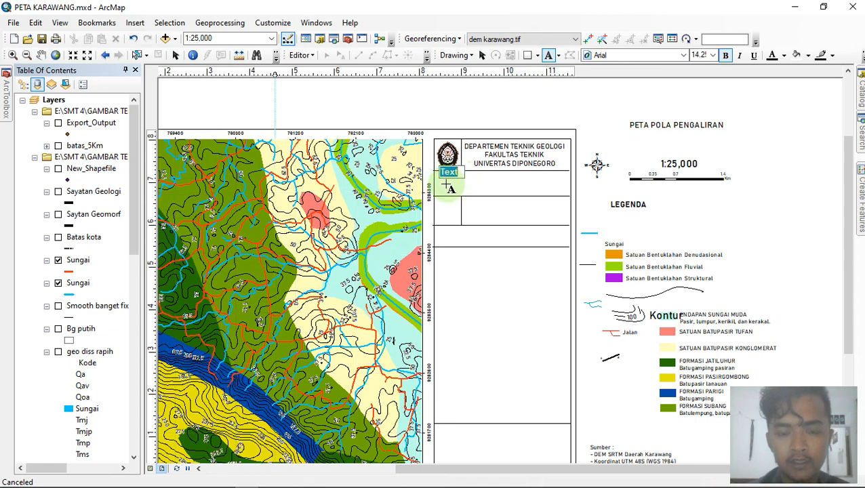
key(Return)
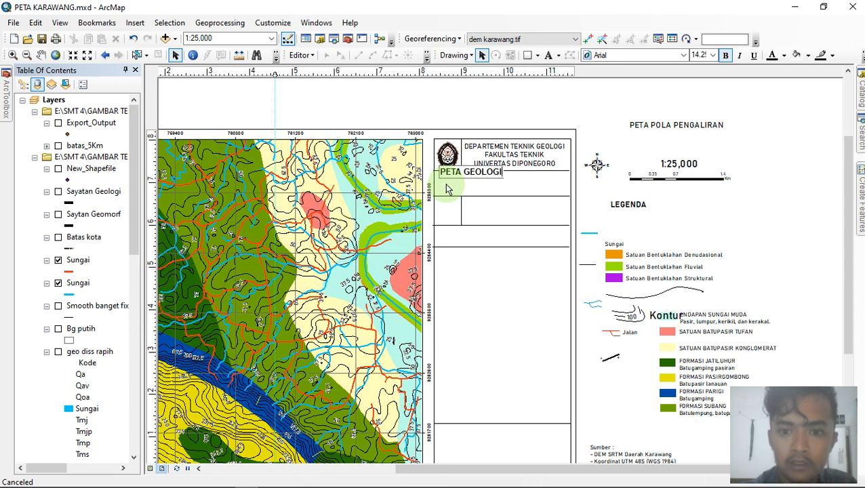
key(Return)
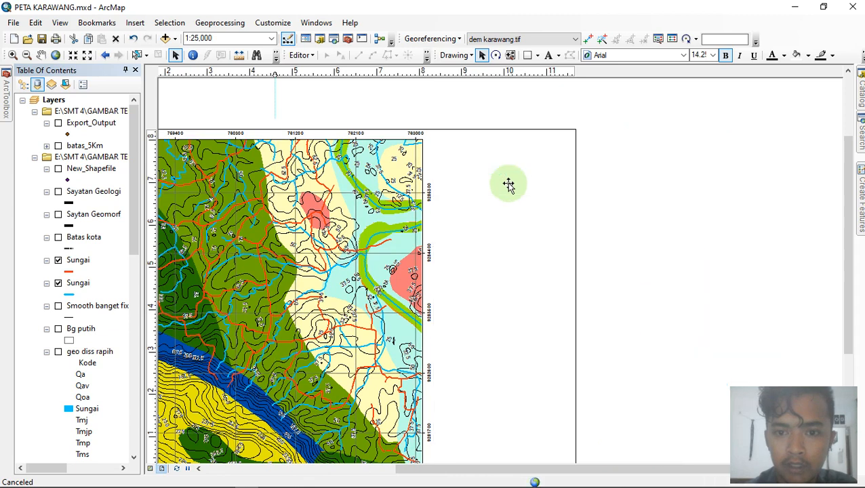
Step: Extend the PETA GEOLOGI title with the centred lines DAERAH KARAWANG and JAWA BARAT, and position it below the department heading
double_click(505, 184)
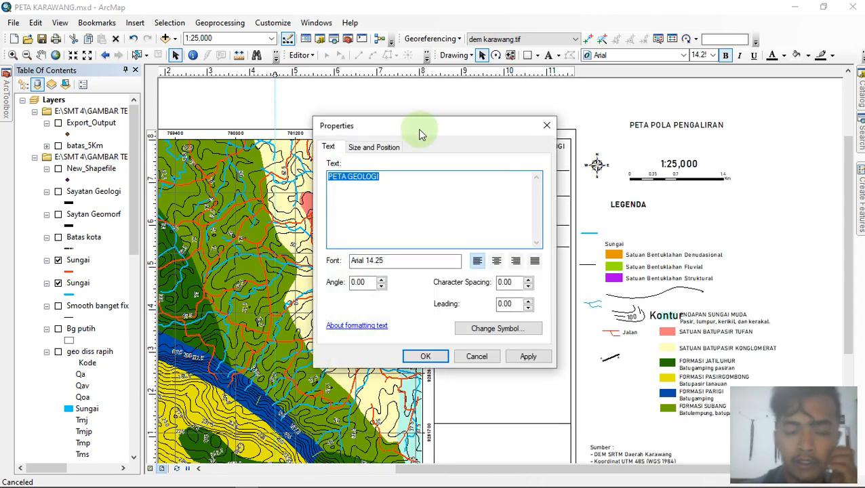
click(419, 178)
key(Return)
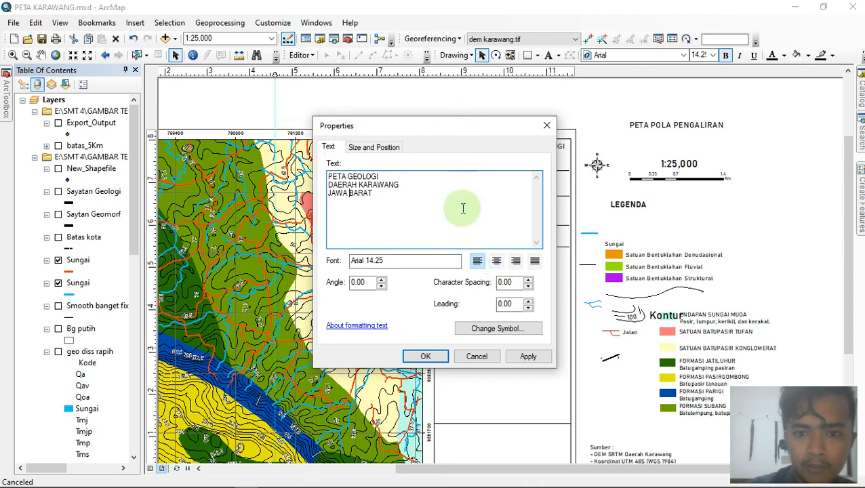
click(496, 261)
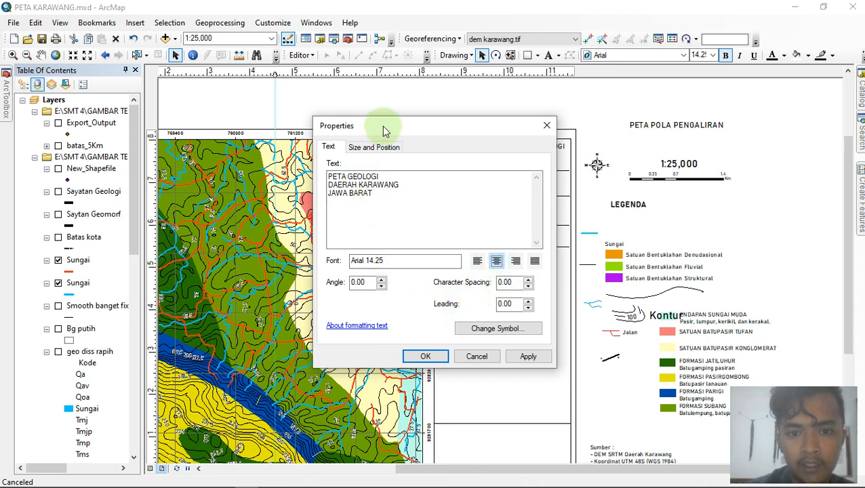
drag(393, 126, 401, 98)
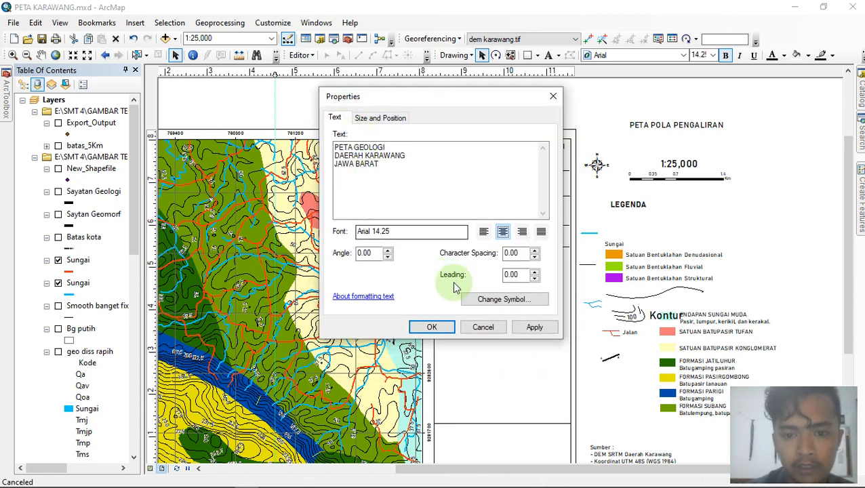
click(530, 327)
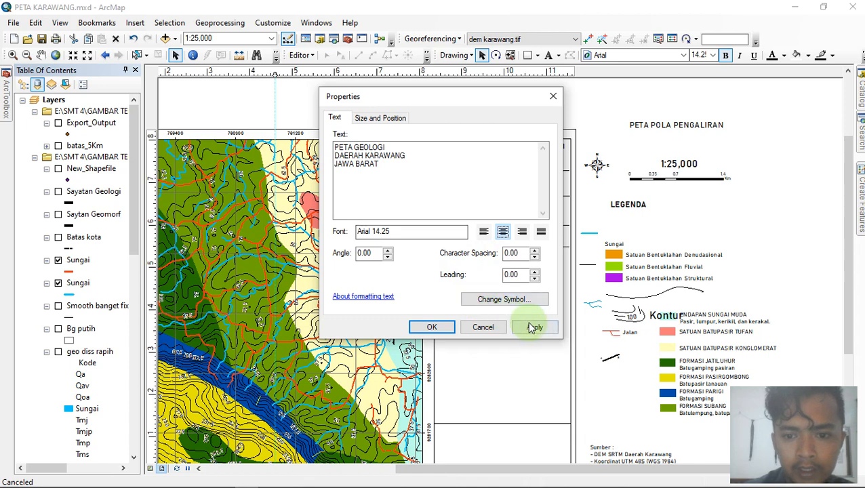
drag(440, 102, 248, 134)
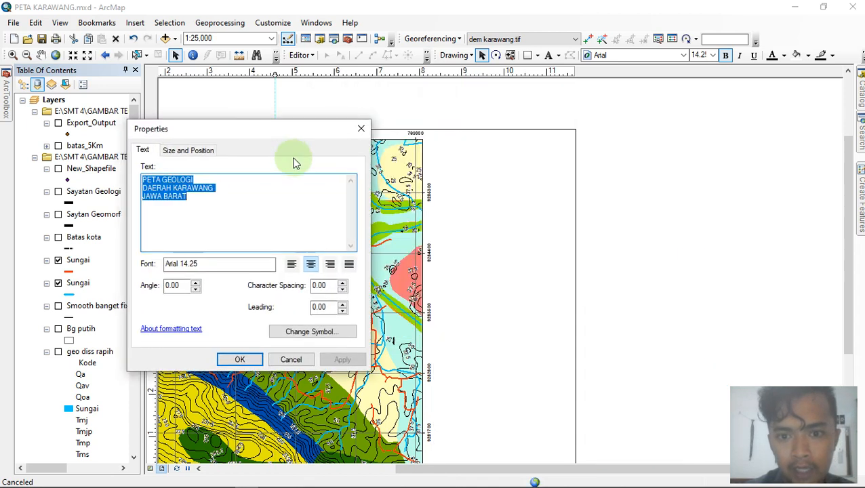
click(240, 360)
click(600, 171)
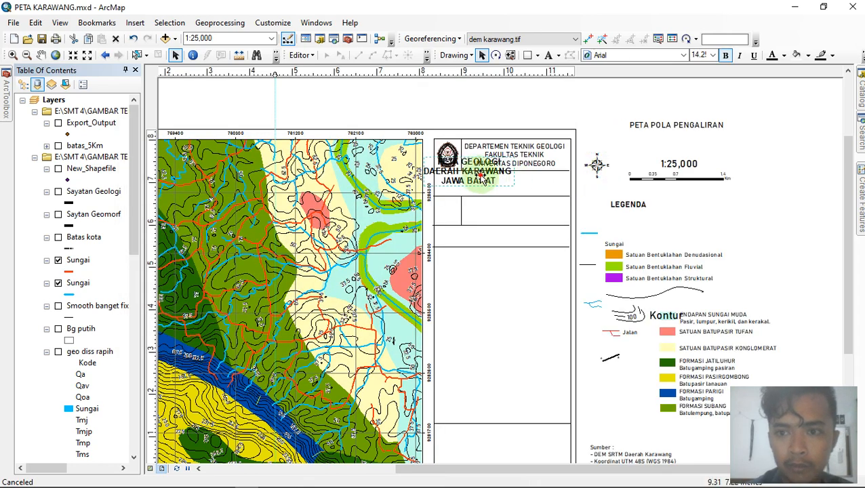
drag(479, 175, 504, 193)
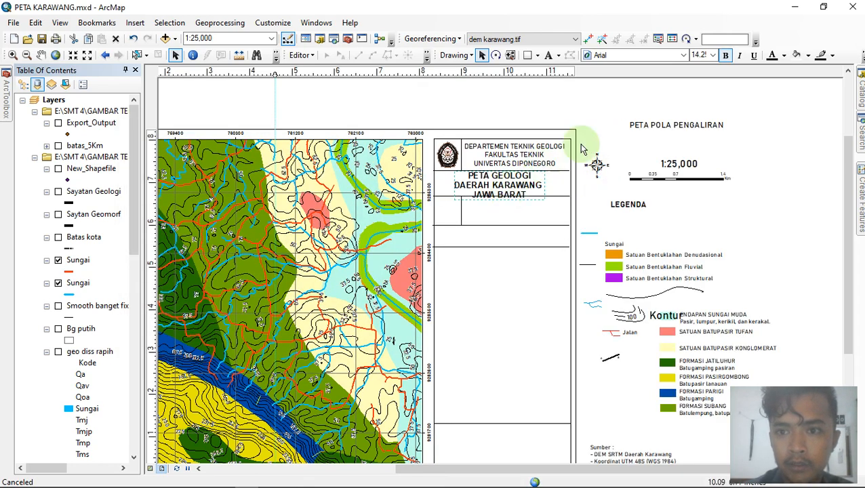
Step: Try the b Bagian font on the map title
click(659, 59)
text(b Bagian)
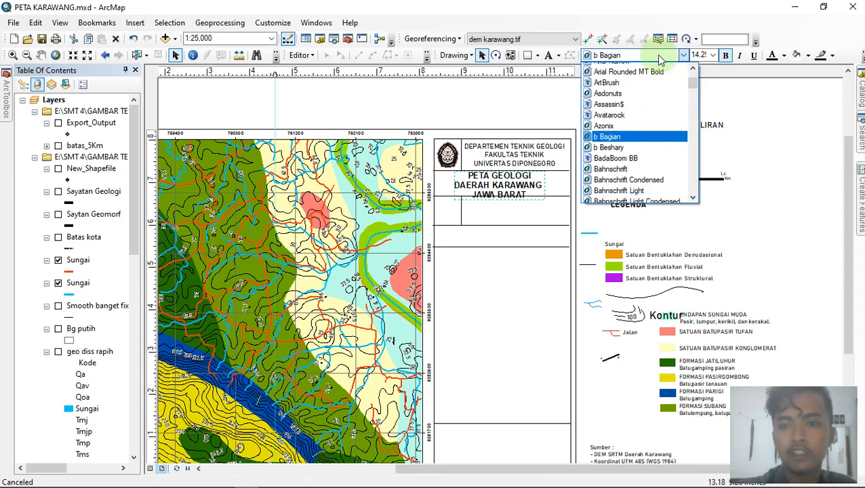
key(Return)
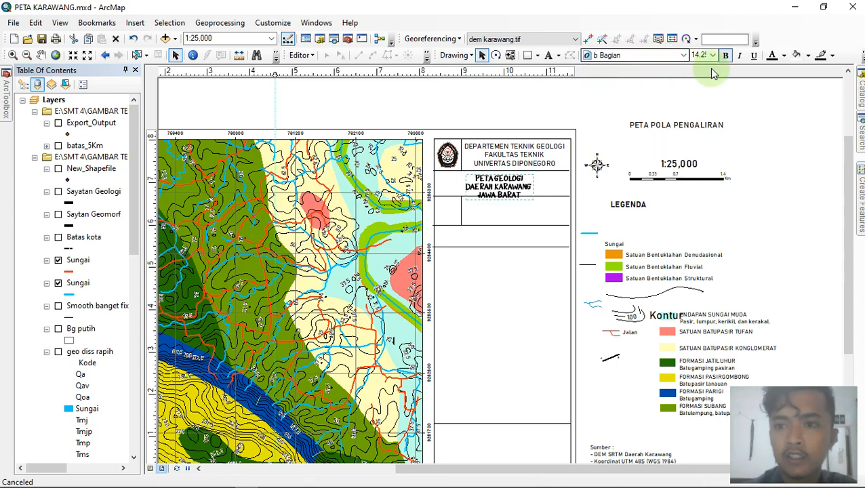
Step: Set the three-line map title's font to Bahnschrift, size 14
click(684, 55)
click(648, 102)
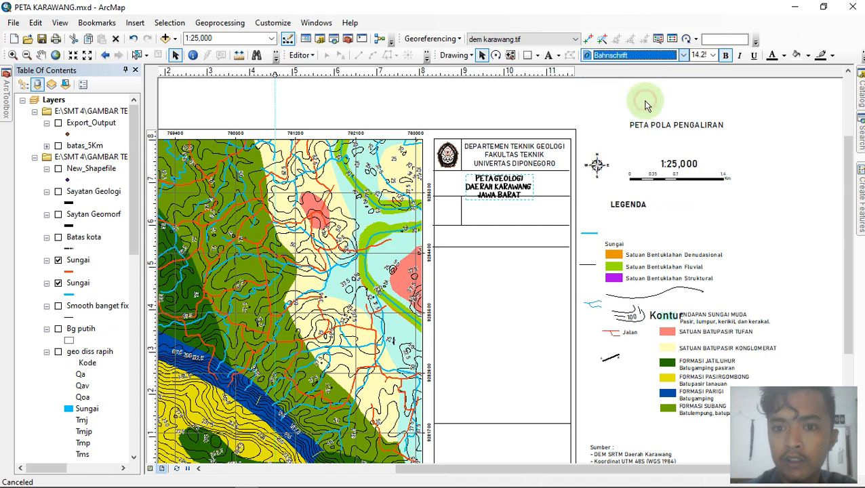
click(713, 55)
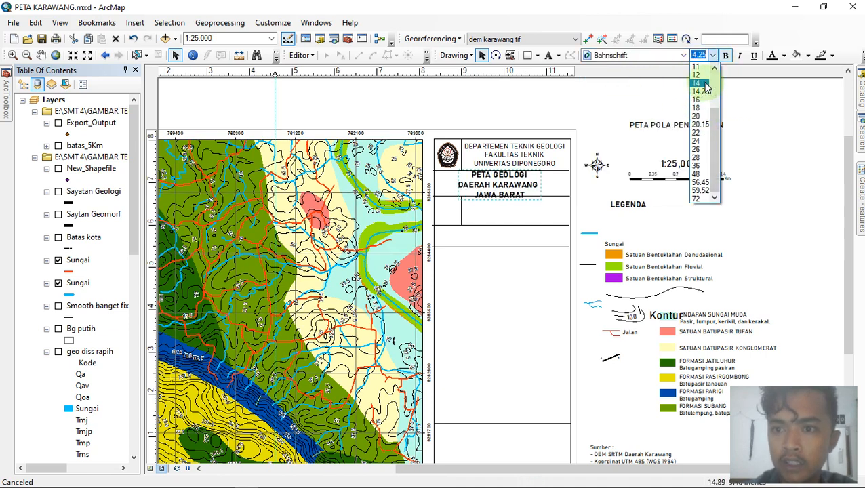
click(704, 76)
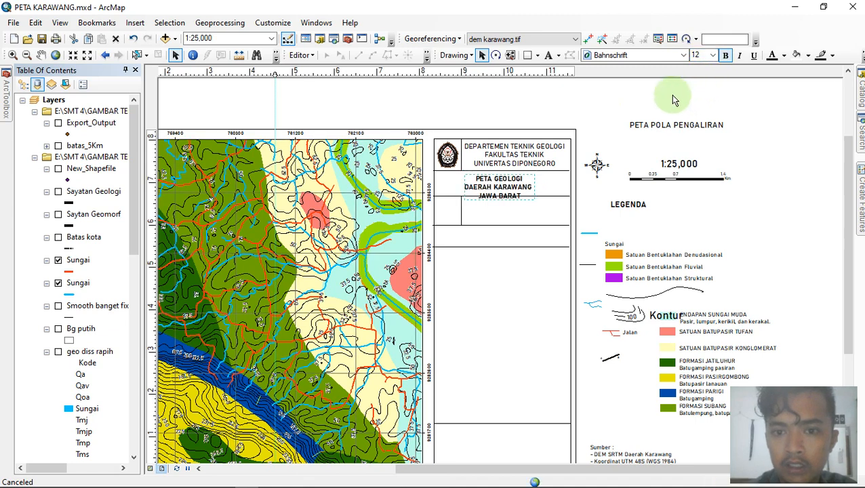
click(713, 56)
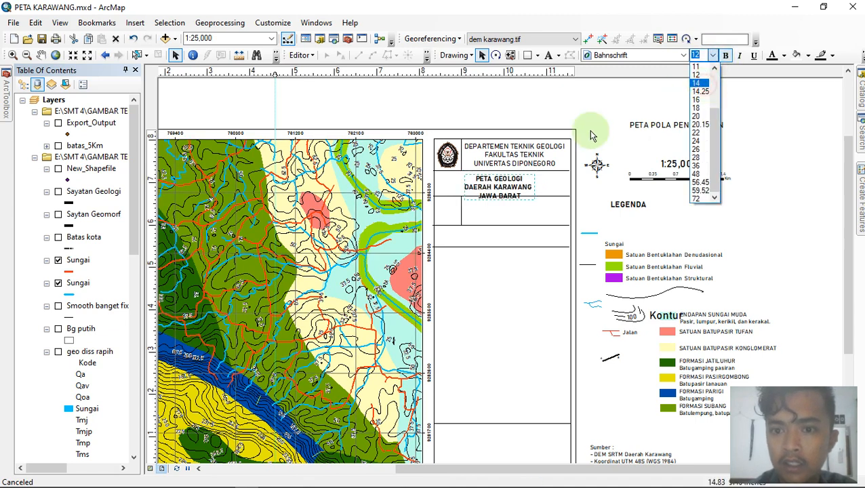
click(705, 88)
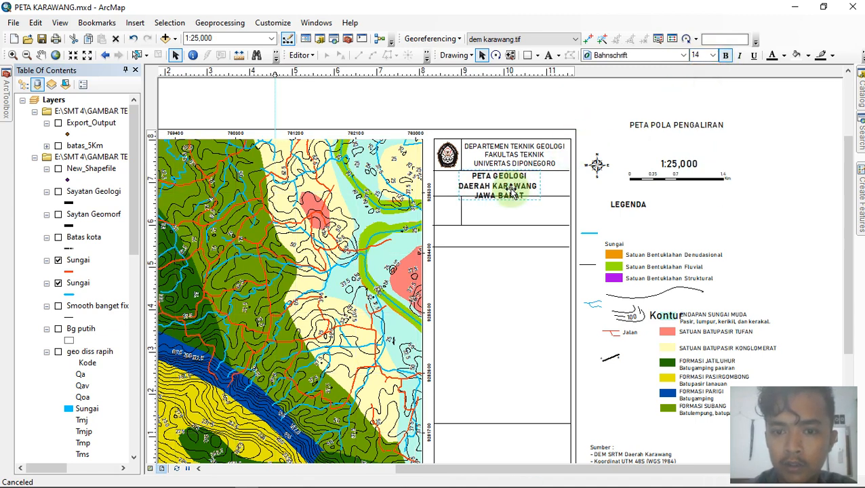
Step: Set the three-line map title's leading to -4.00 and nudge it to fit within its title block row
drag(514, 193, 511, 190)
double_click(511, 189)
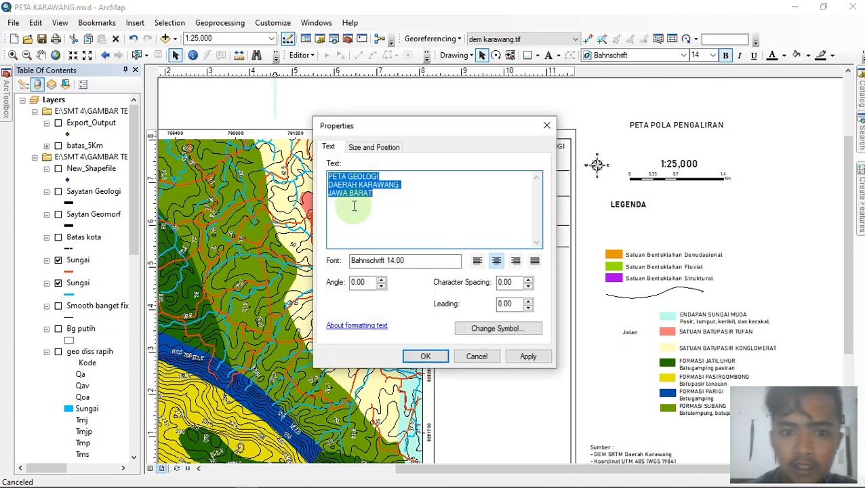
click(528, 309)
click(528, 310)
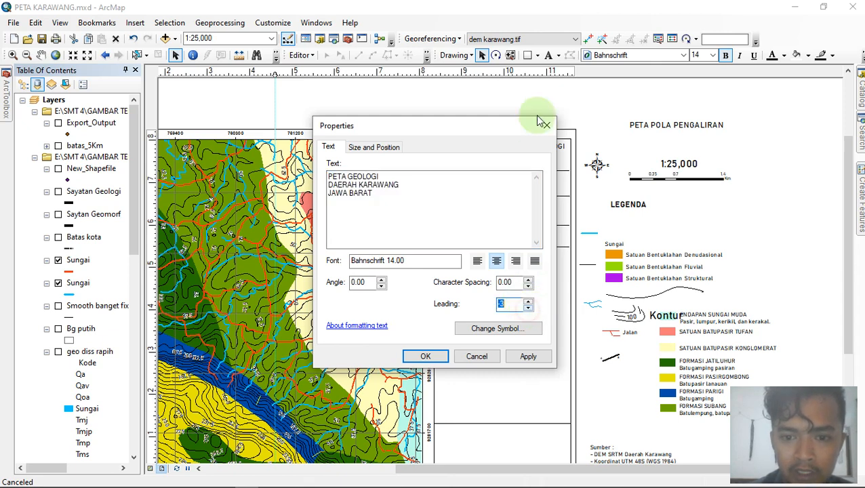
drag(501, 134, 367, 135)
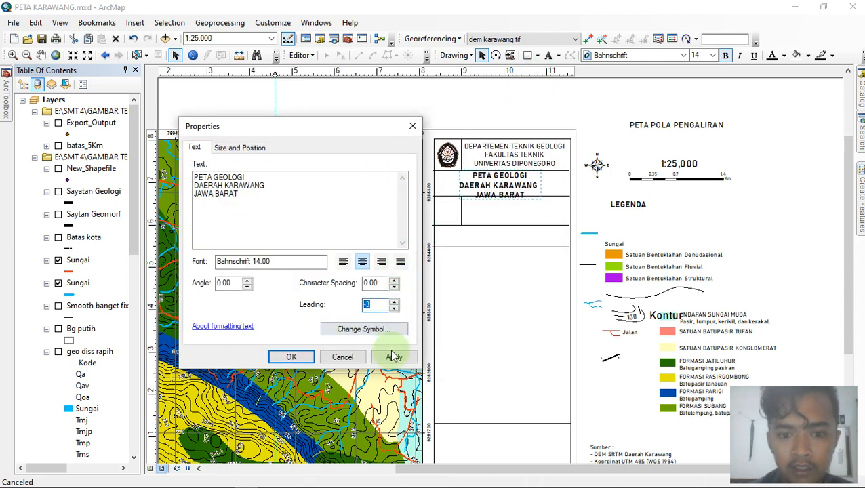
click(392, 358)
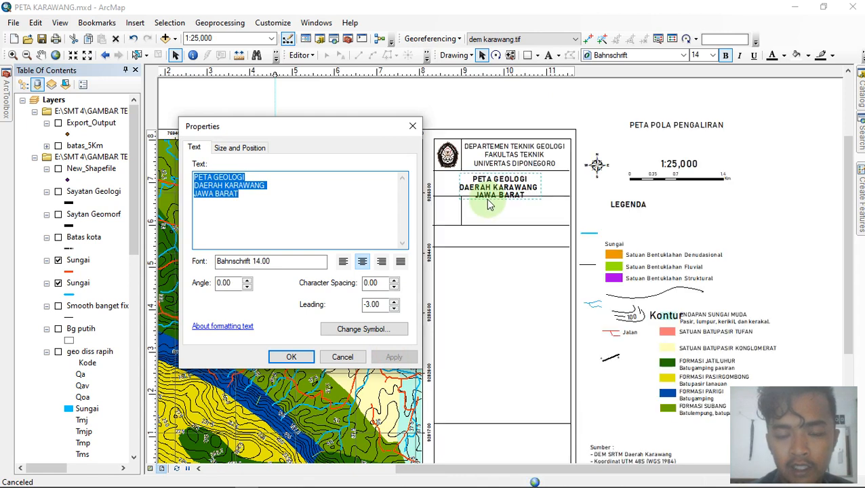
click(394, 308)
click(391, 358)
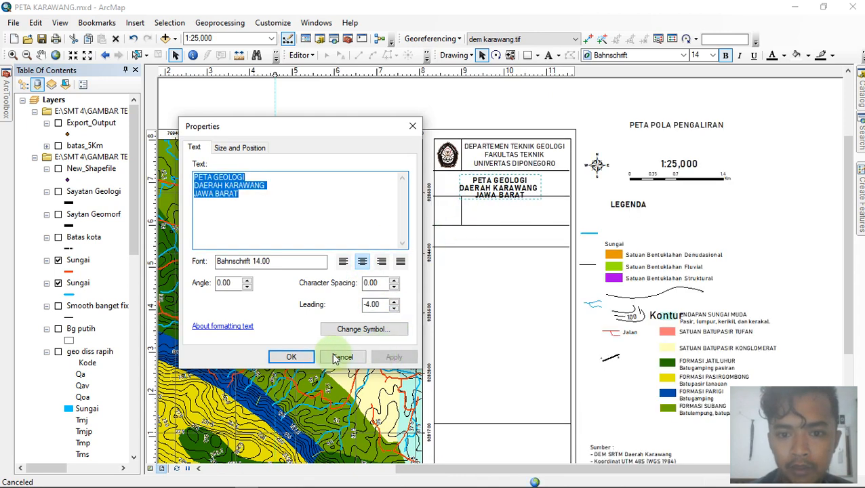
click(285, 358)
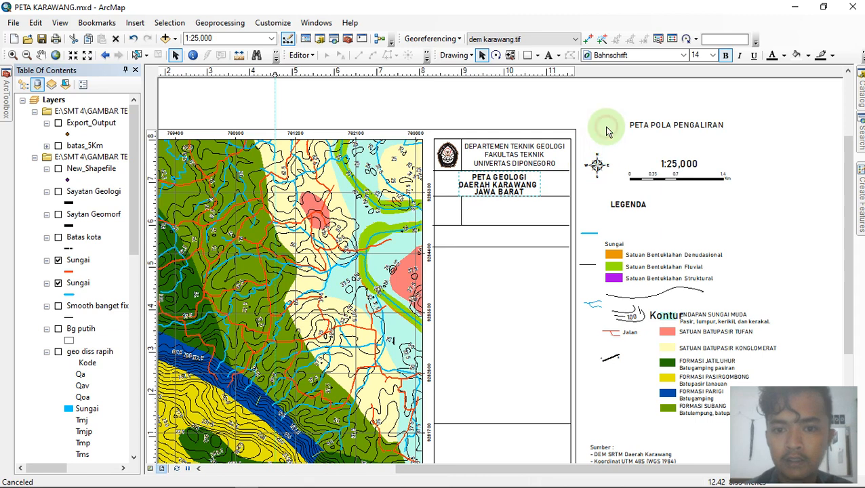
double_click(512, 191)
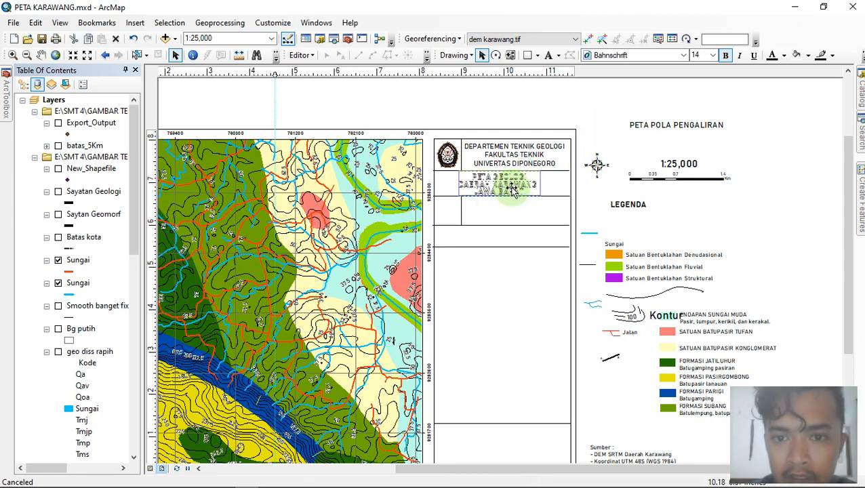
drag(514, 191, 513, 190)
mouse_move(277, 485)
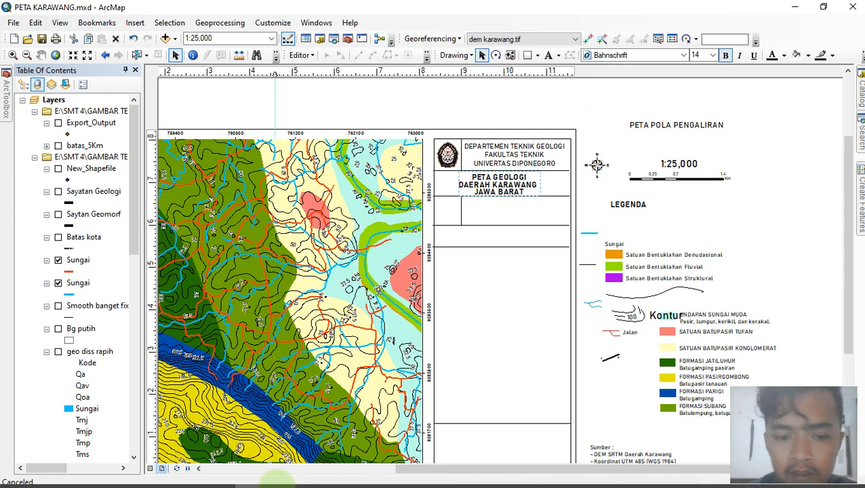
click(223, 479)
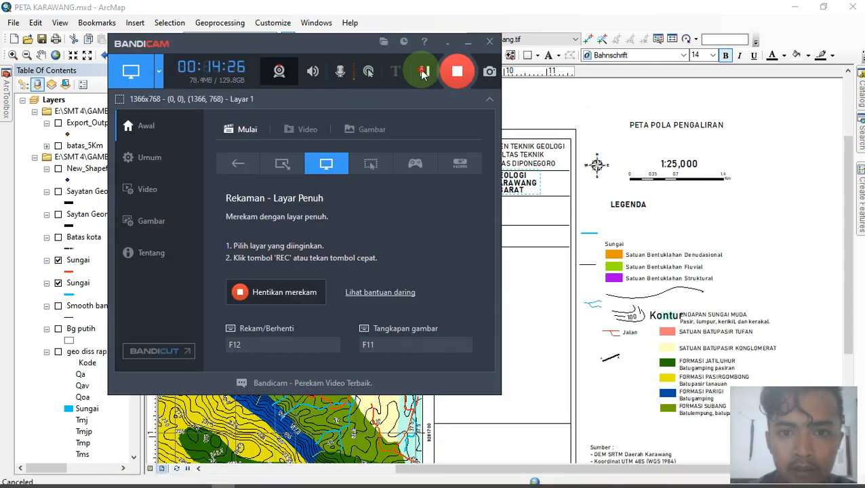
click(569, 23)
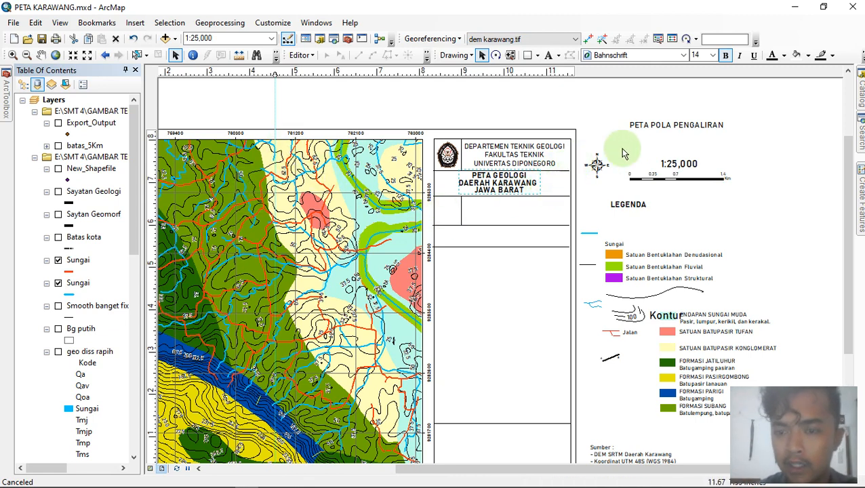
drag(759, 192, 587, 144)
click(762, 192)
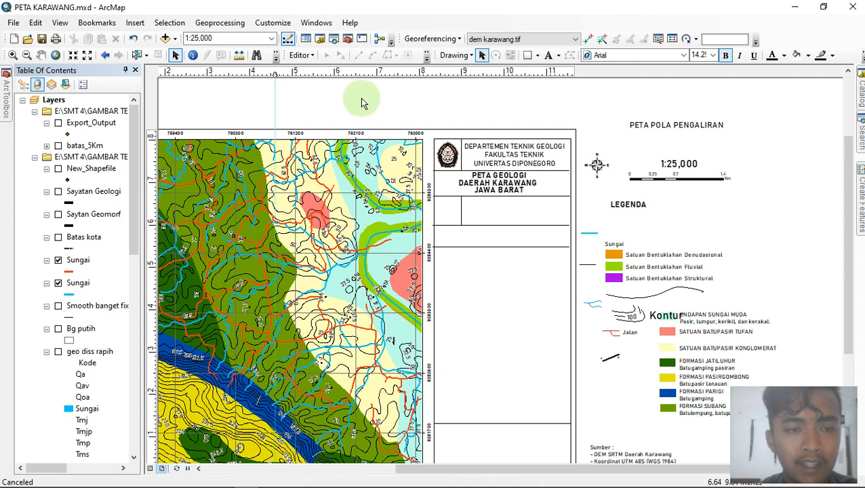
Step: Insert the ESRI North 16 north arrow and place it in the small cell below the map title
click(135, 23)
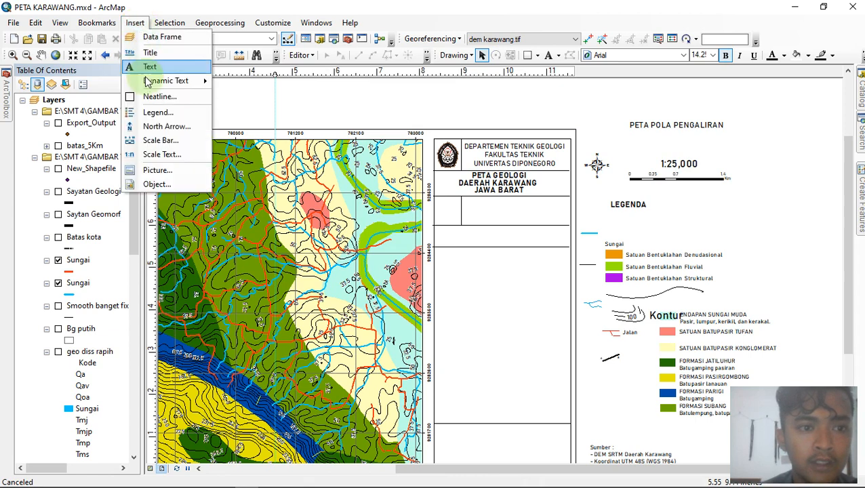
click(149, 128)
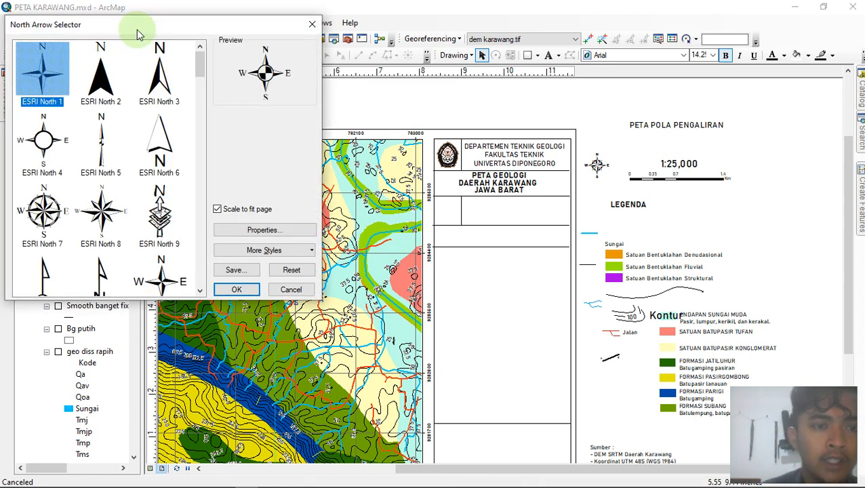
drag(139, 31, 345, 76)
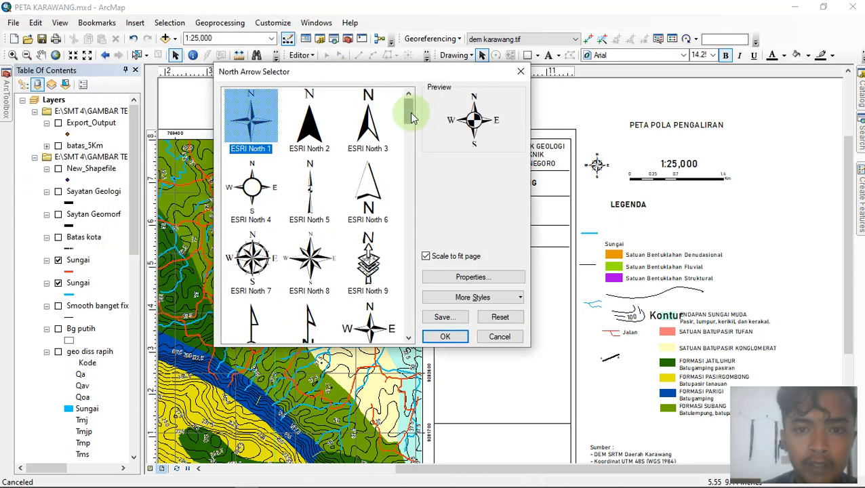
mouse_move(411, 116)
mouse_down()
mouse_move(403, 162)
mouse_move(401, 110)
mouse_up()
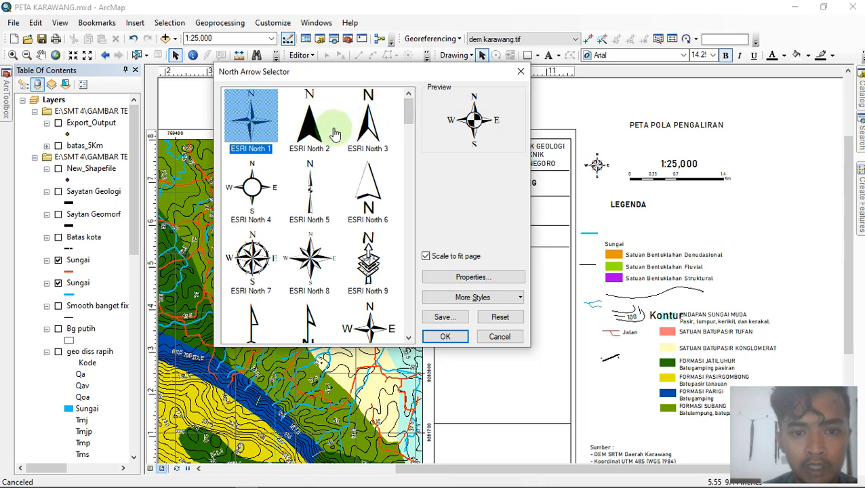
drag(411, 119, 411, 143)
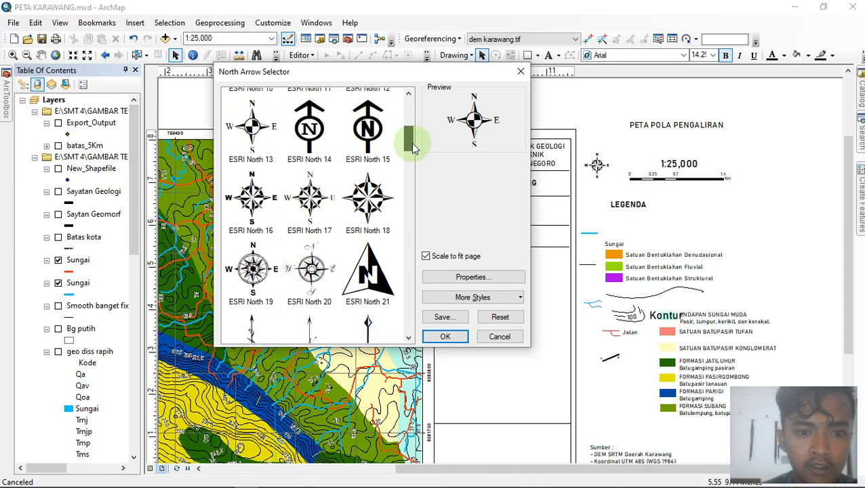
click(249, 209)
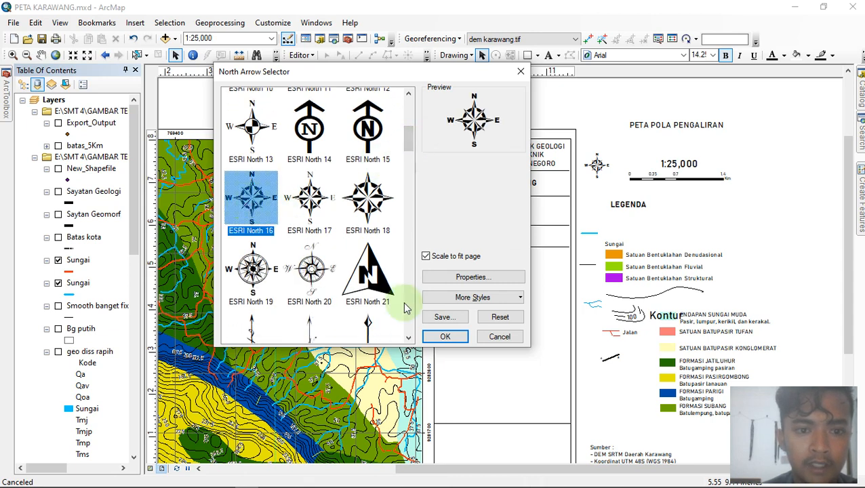
click(445, 338)
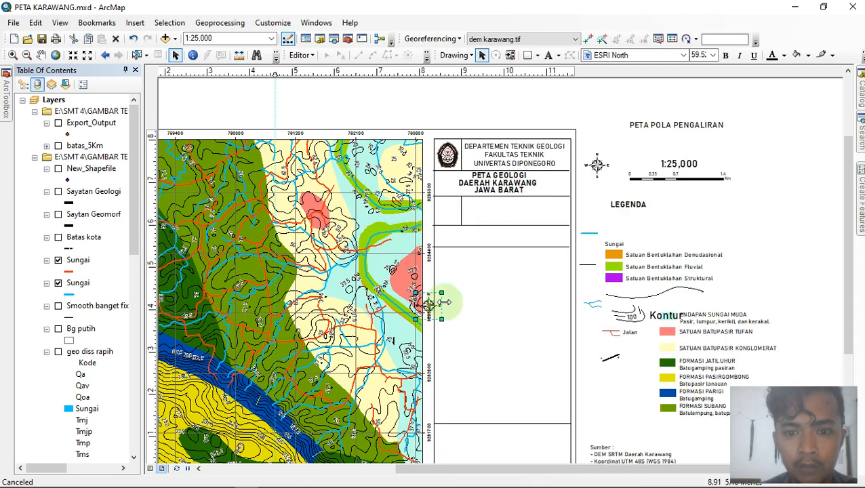
drag(427, 310, 448, 213)
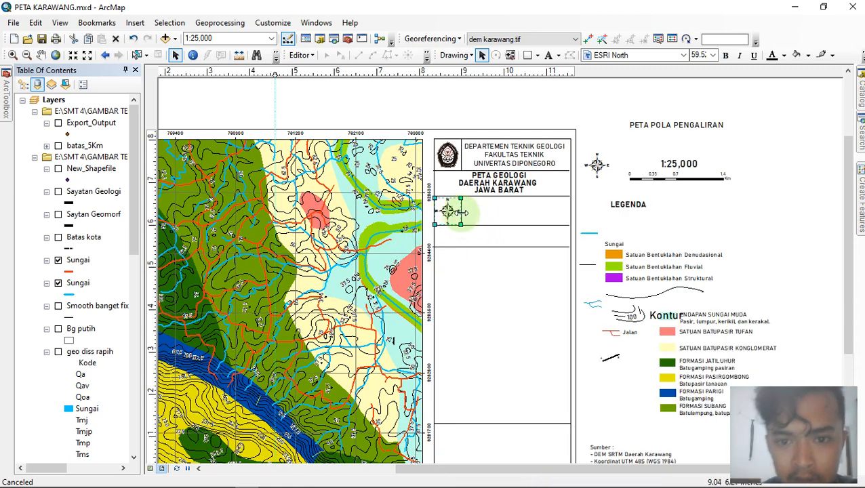
click(494, 117)
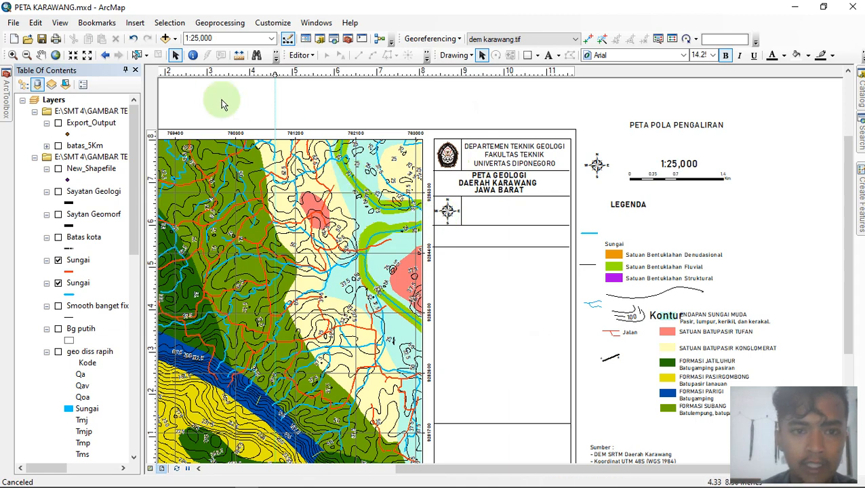
Step: Insert an Absolute Scale text in the cell beside the north arrow and set its font to Bahnschrift
click(135, 25)
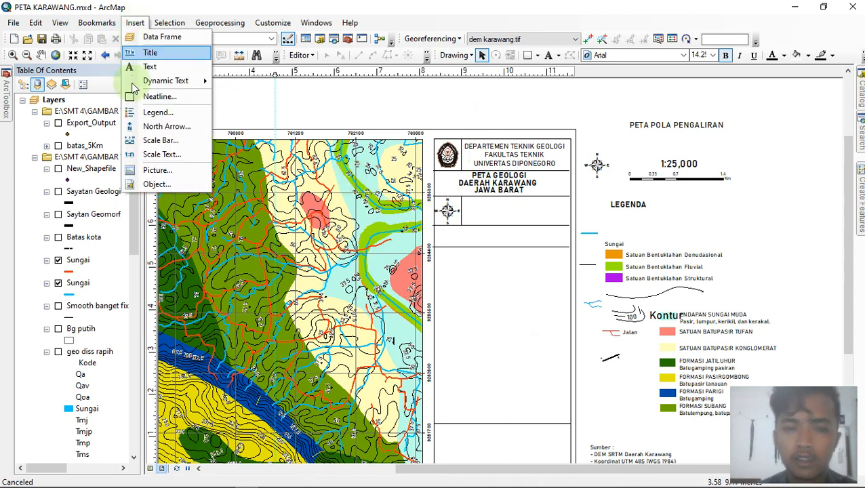
click(173, 155)
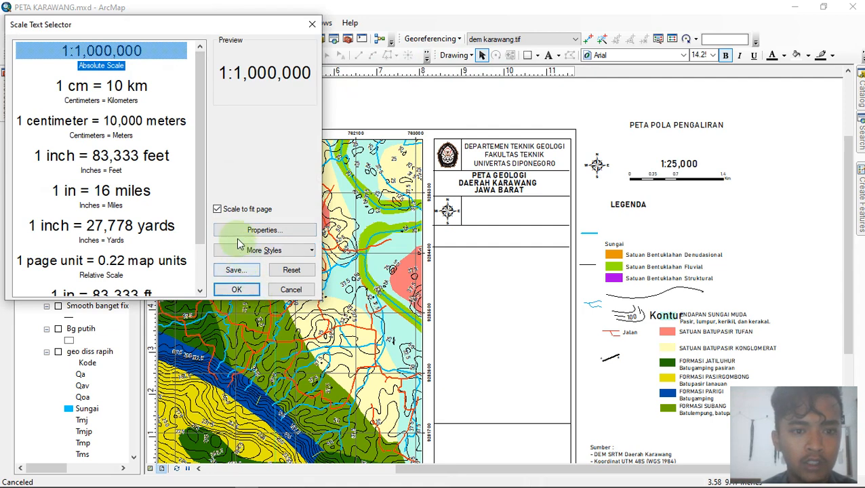
click(251, 293)
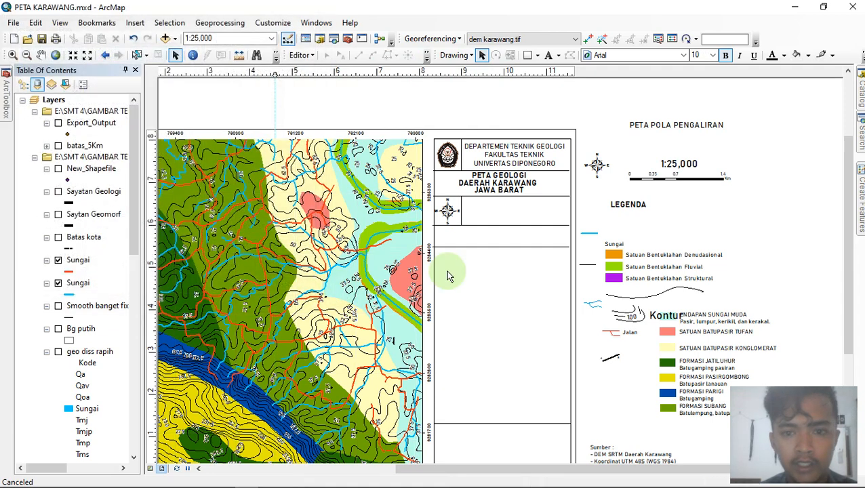
drag(430, 278, 529, 215)
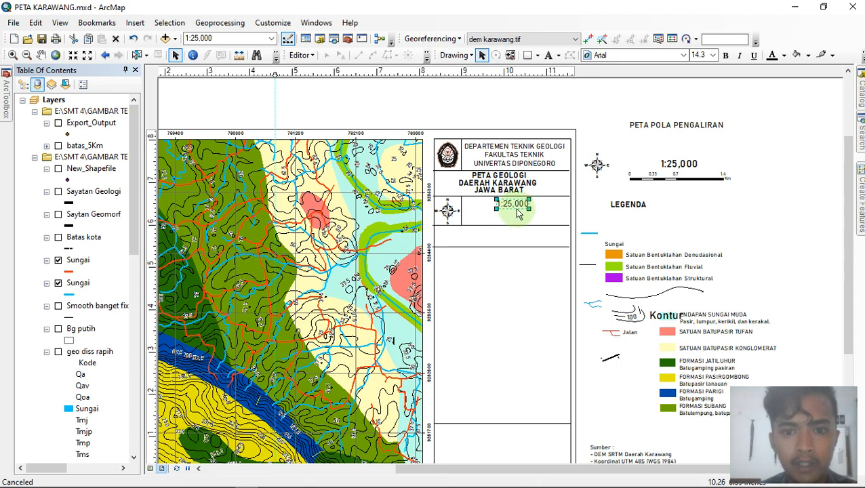
click(683, 55)
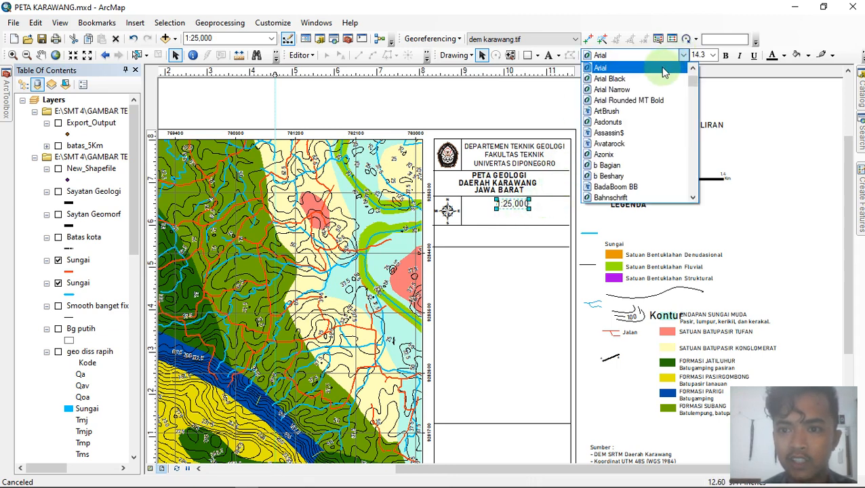
click(603, 198)
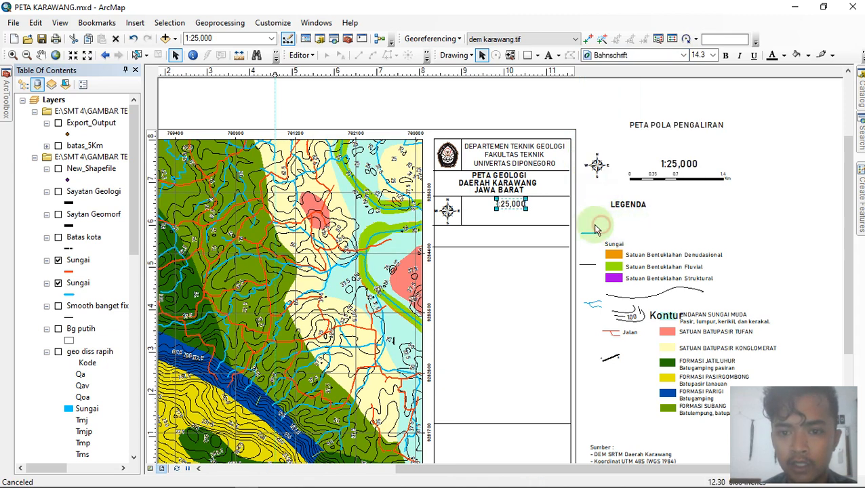
click(597, 230)
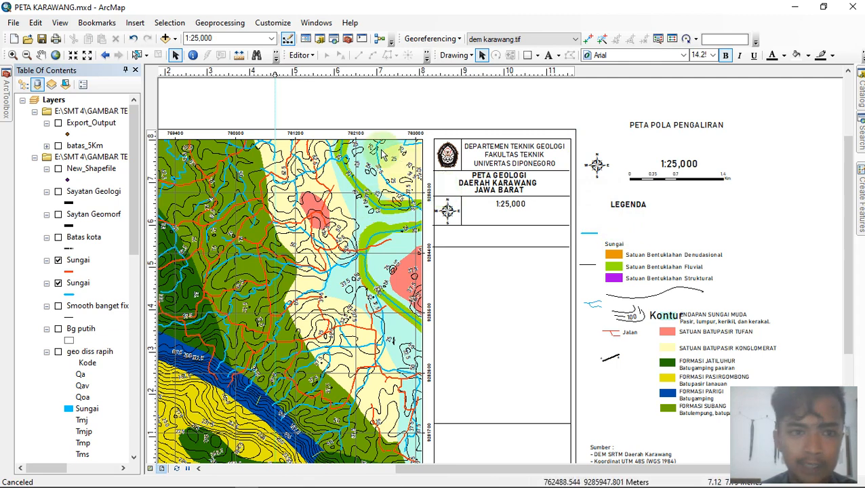
Step: Insert an Alternating Scale Bar 2 and position it directly below the scale text beside the north arrow
click(133, 23)
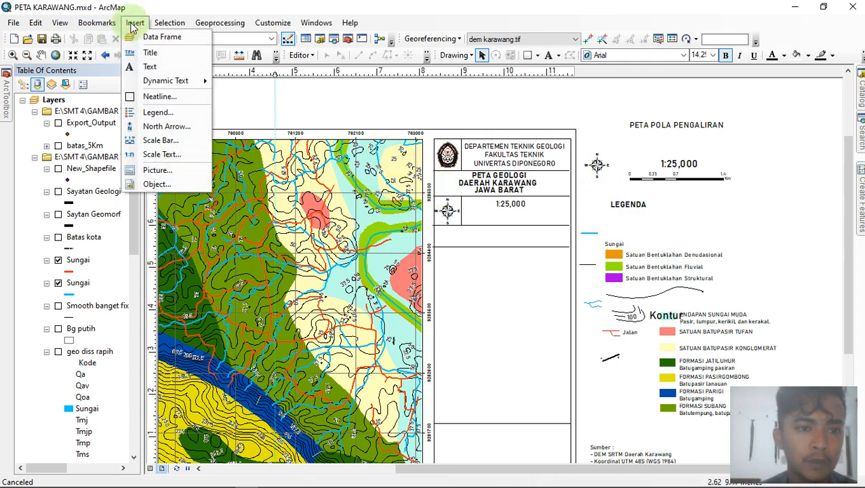
click(156, 141)
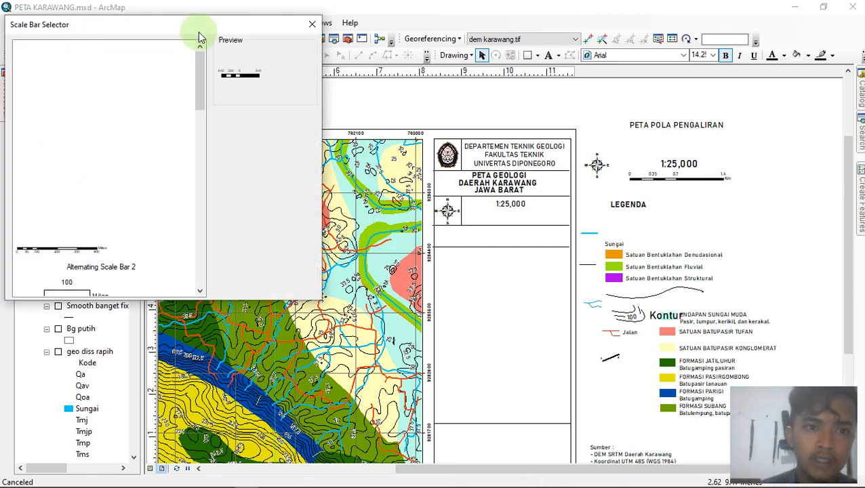
drag(168, 28, 243, 41)
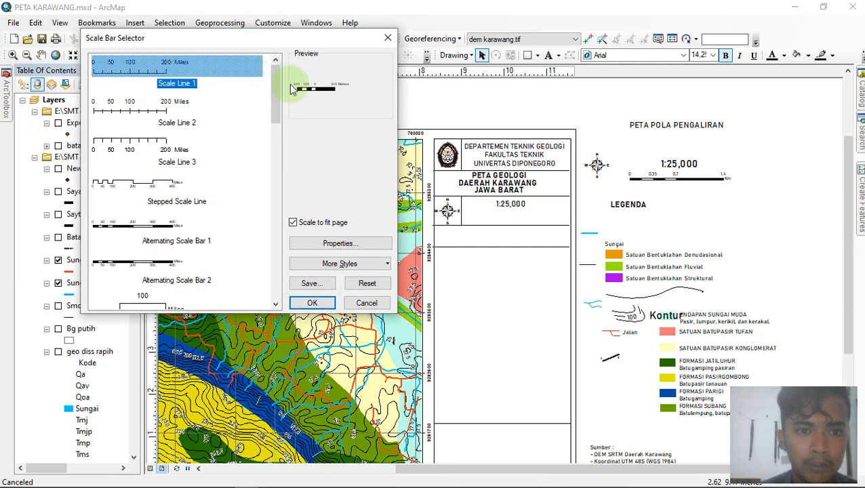
scroll(265, 176, down, 5)
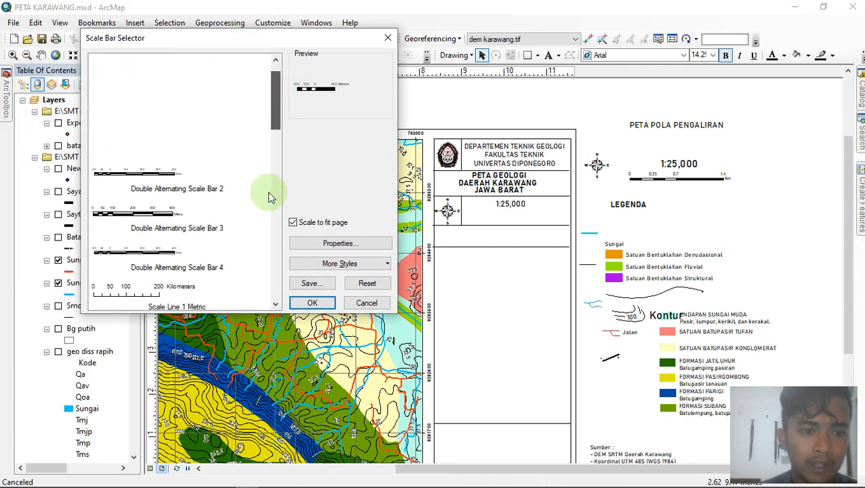
drag(269, 193, 247, 71)
scroll(258, 229, down, 8)
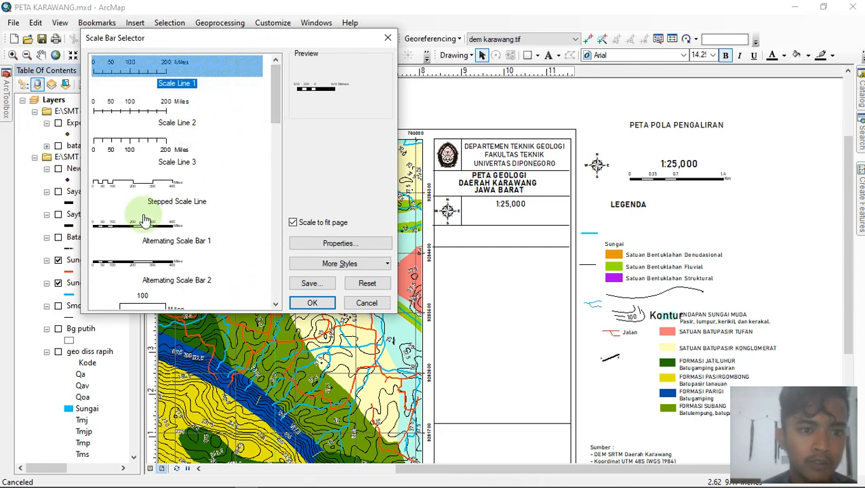
click(116, 268)
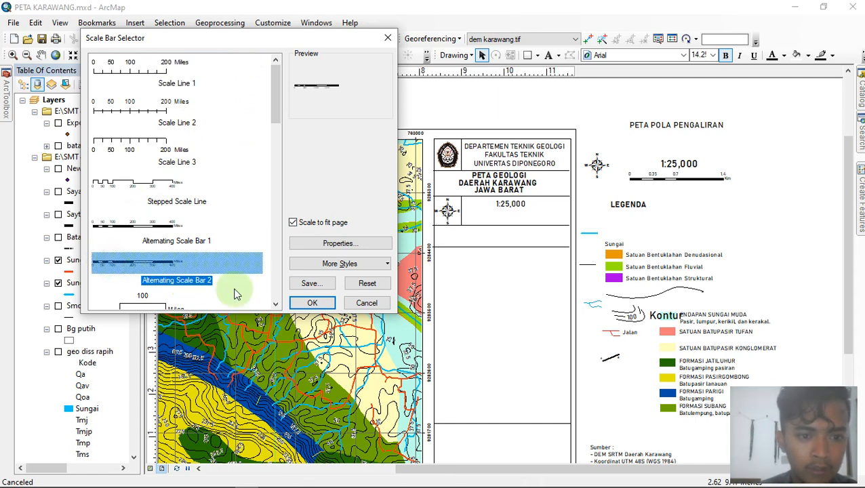
click(310, 303)
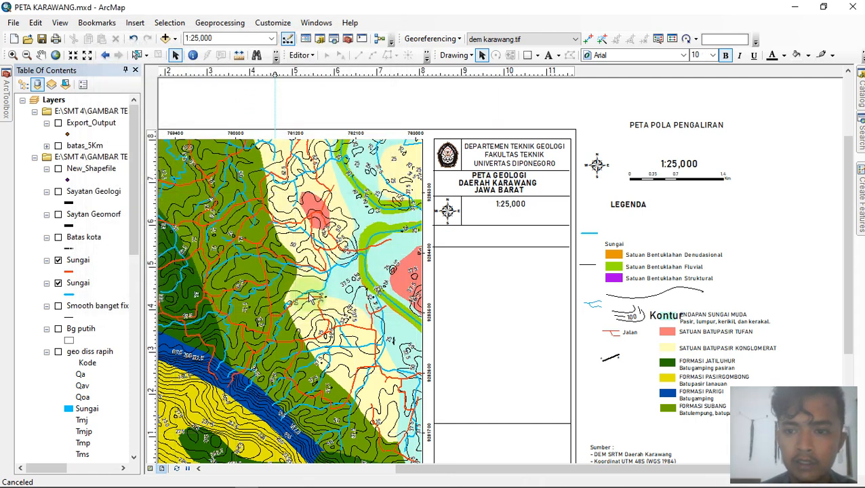
drag(486, 262, 536, 217)
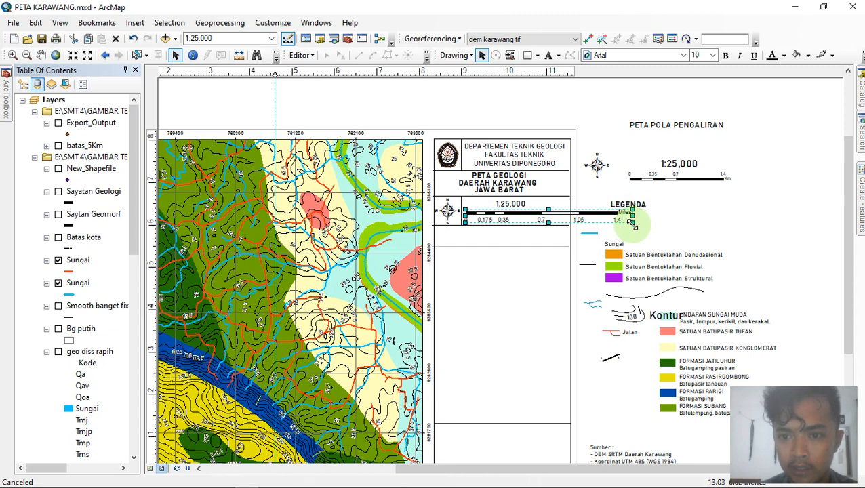
Step: Shrink the scale bar so it fits within the cell beside the north arrow
drag(632, 222, 569, 228)
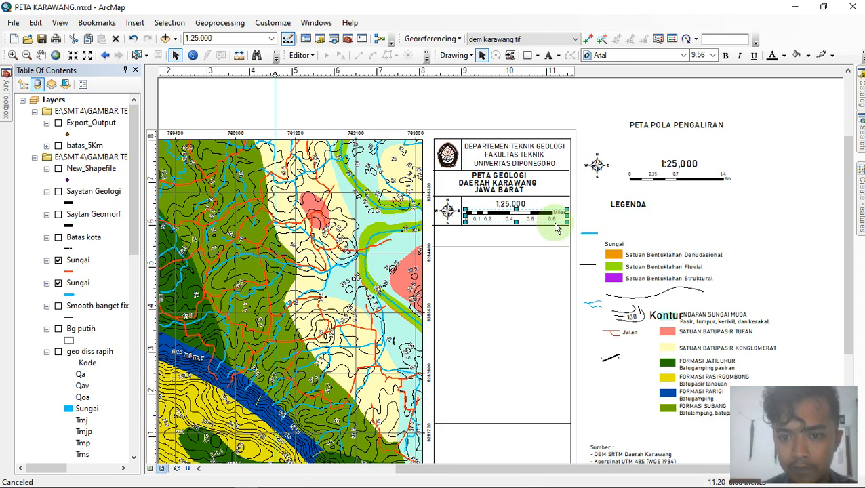
scroll(555, 228, up, 3)
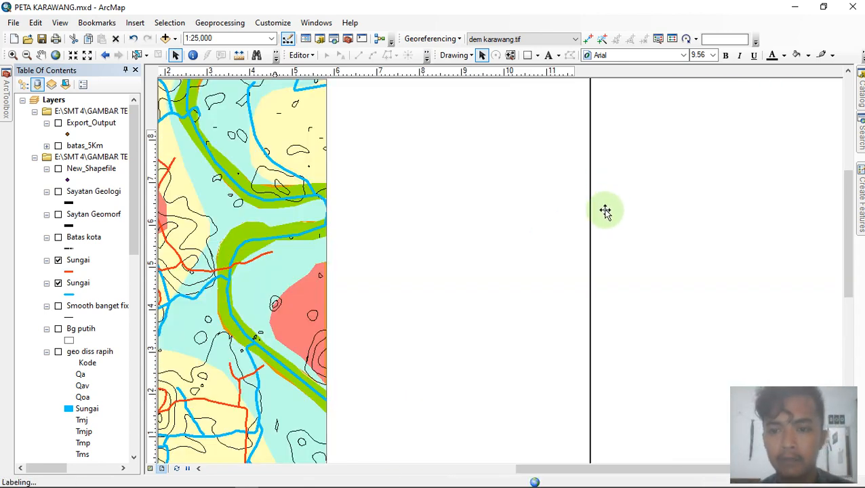
click(648, 155)
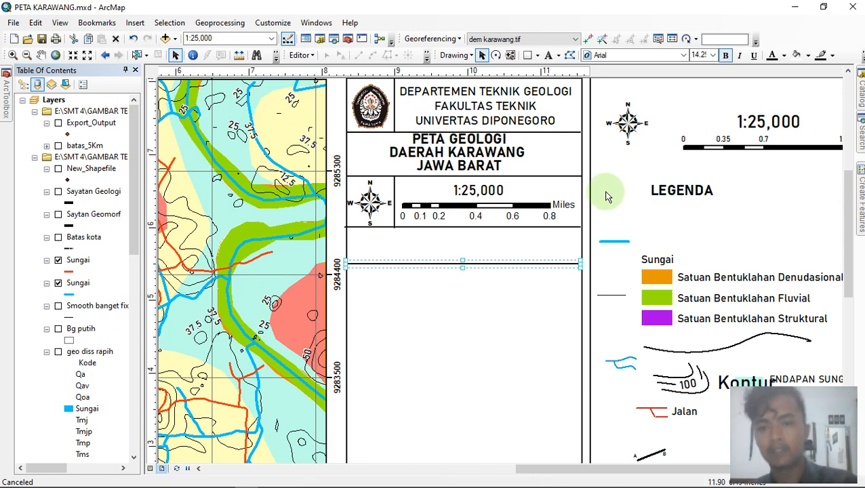
Step: Set the new scale bar's division units to Kilometers and its unit label to Km
click(518, 210)
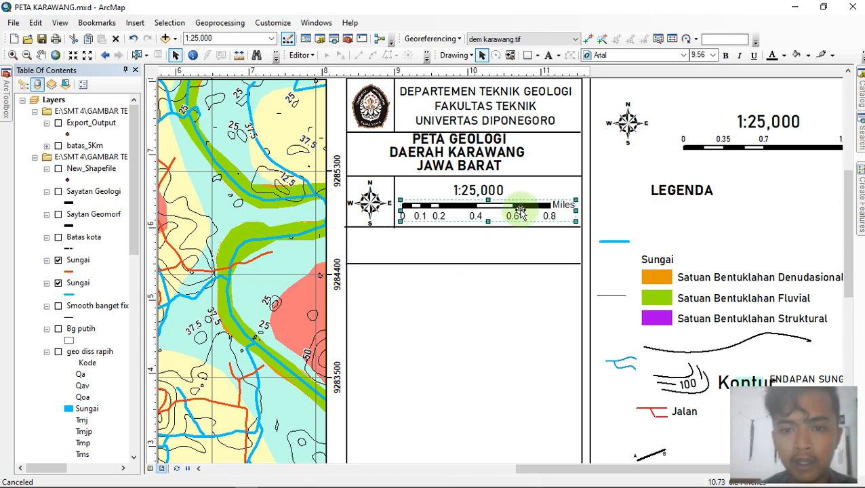
click(519, 211)
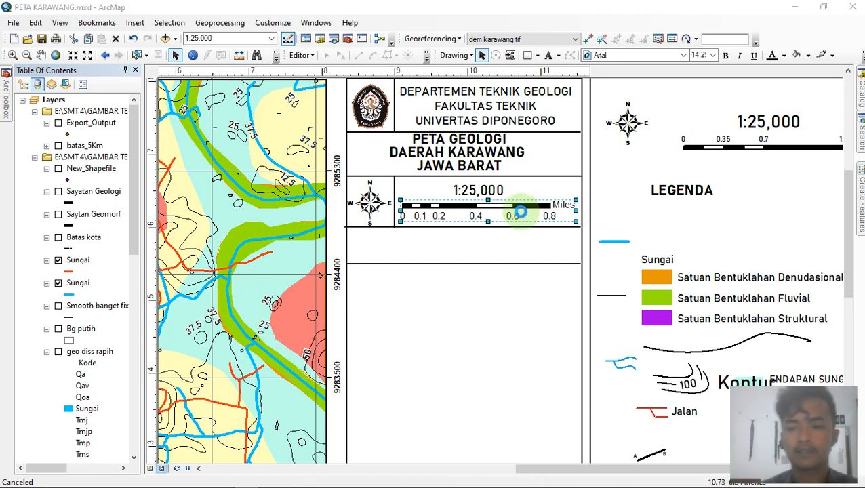
double_click(518, 214)
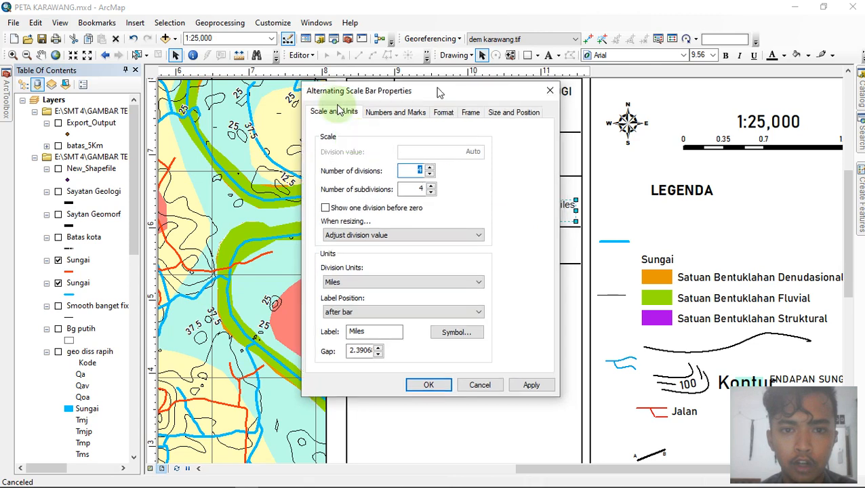
drag(440, 92, 333, 103)
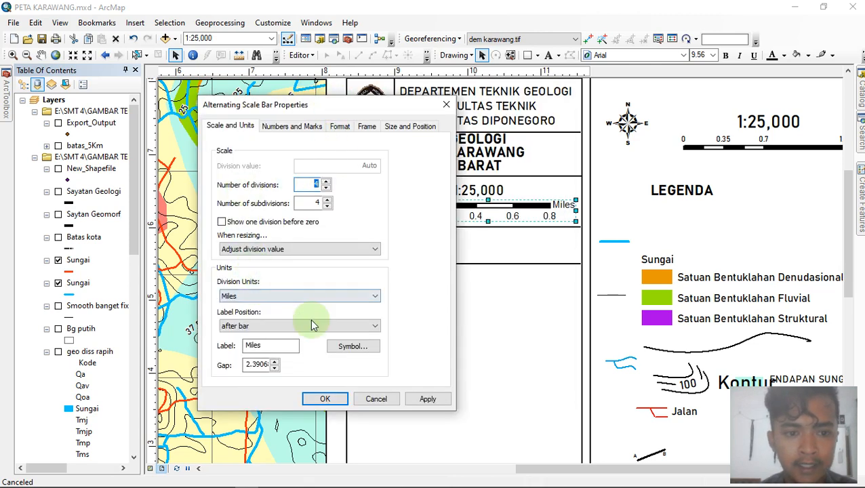
click(280, 298)
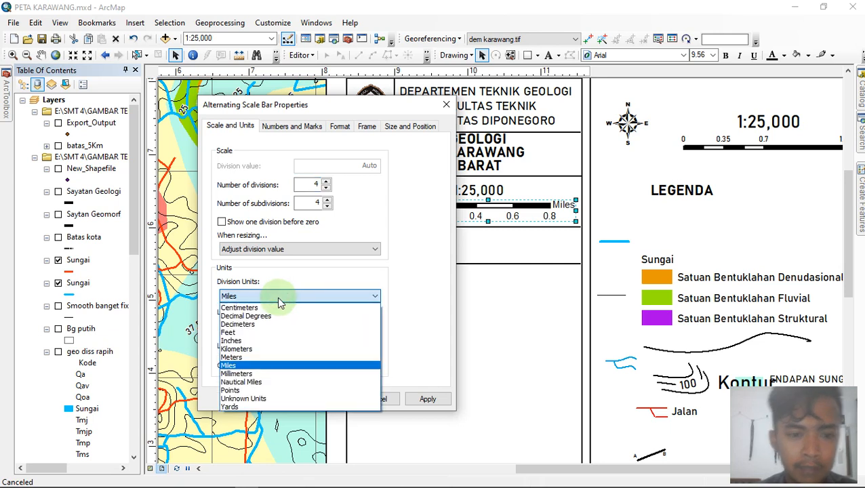
click(261, 350)
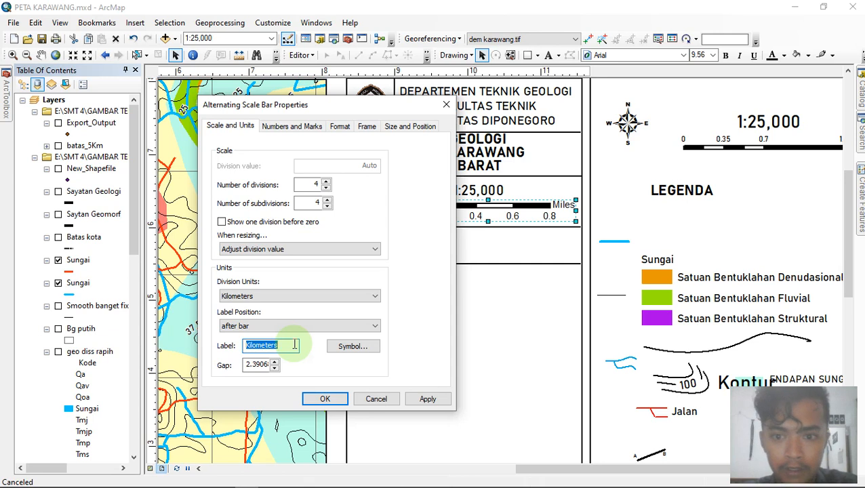
text(k)
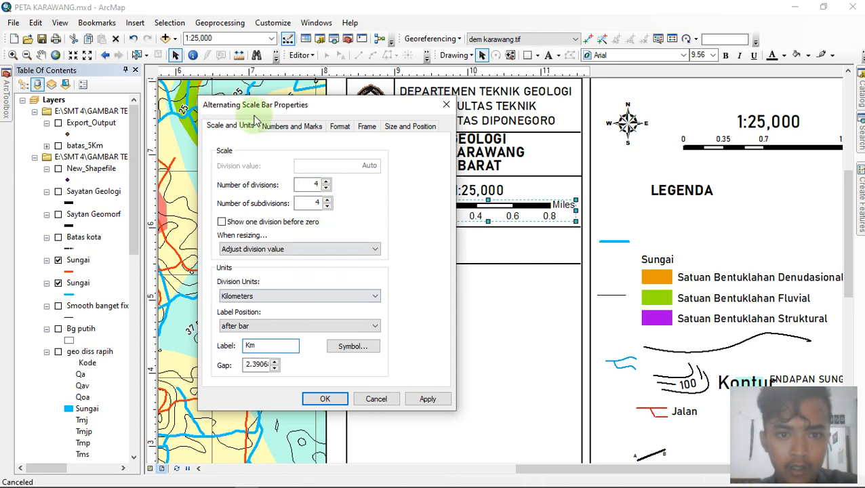
drag(279, 109, 257, 116)
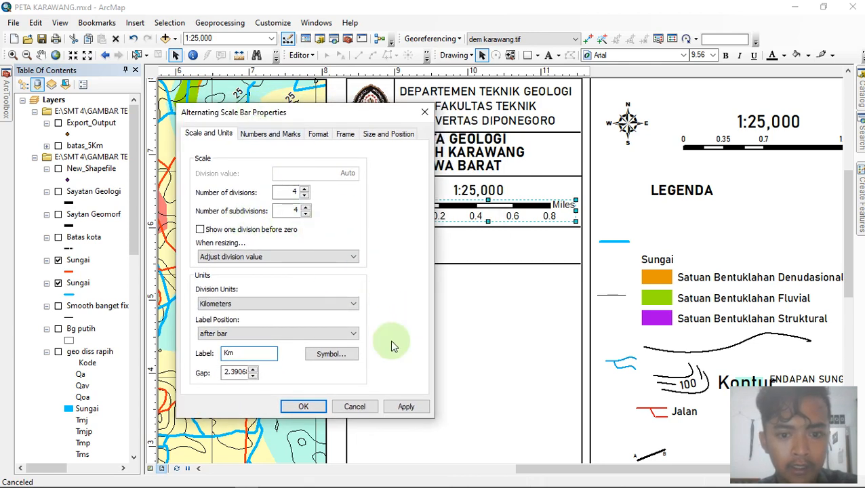
click(403, 407)
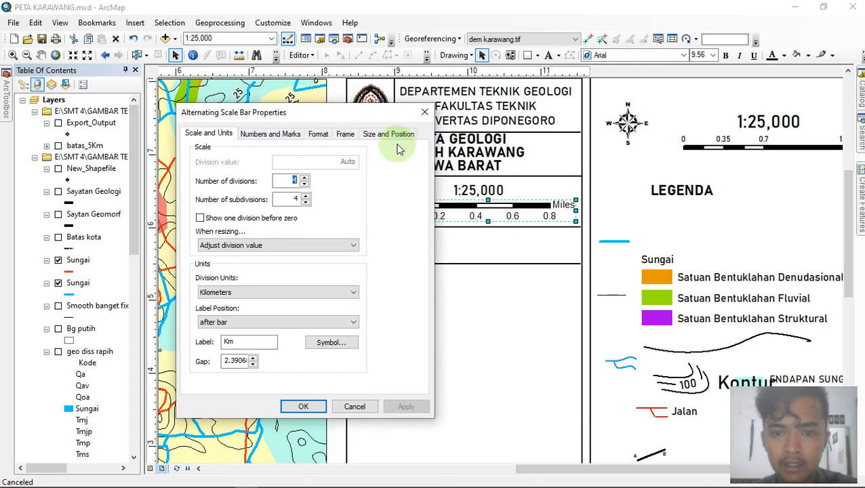
Step: Try the scale bar with 3 divisions and with 2 divisions
drag(376, 116, 307, 74)
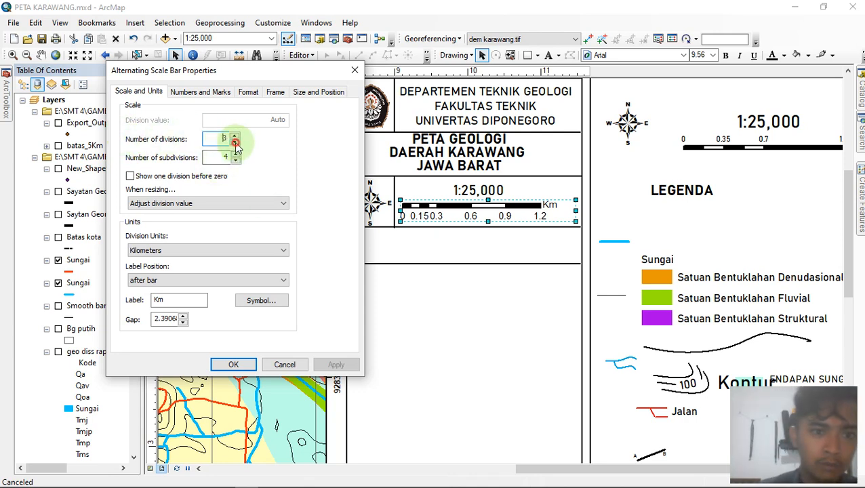
click(235, 142)
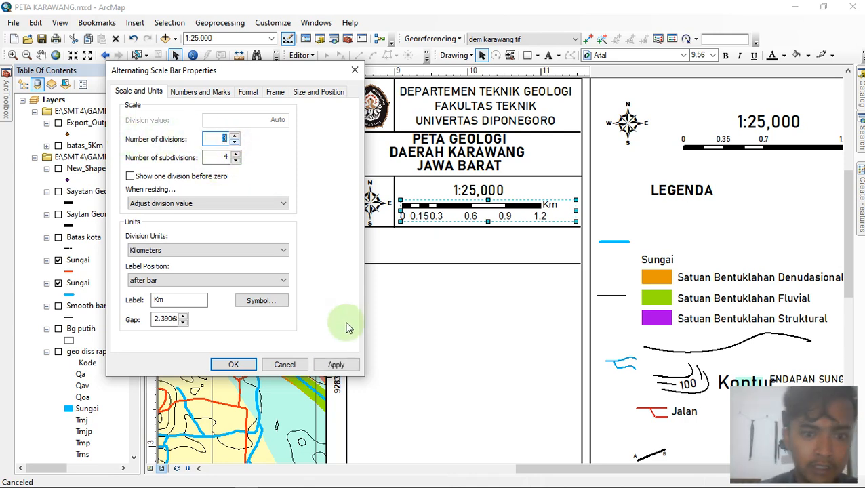
click(341, 366)
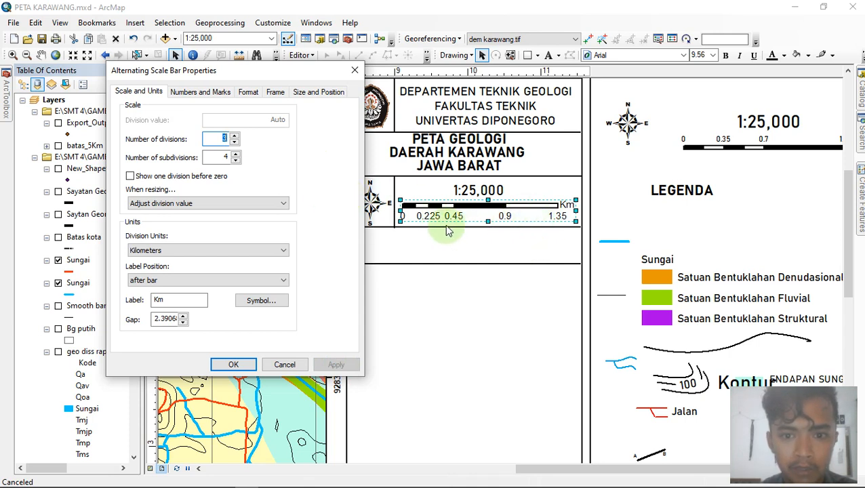
click(236, 146)
click(337, 364)
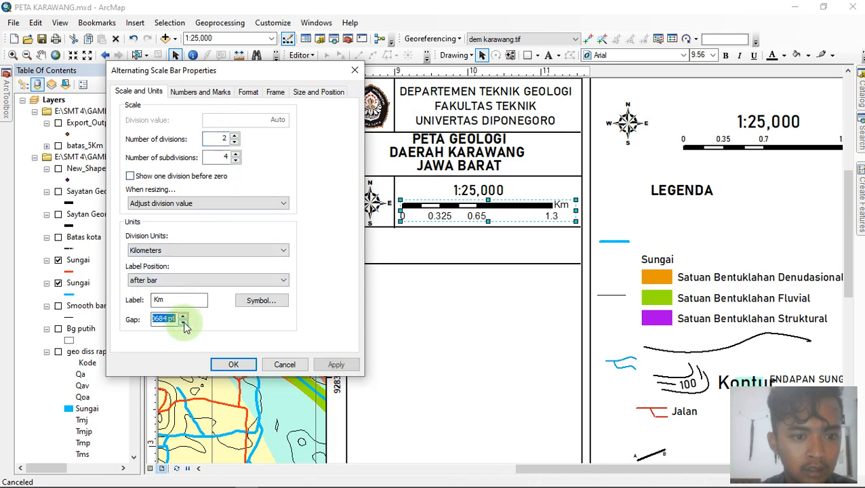
Step: Reduce the scale bar's label gap to about 1.39 pt and lower its number of subdivisions to 3
click(183, 323)
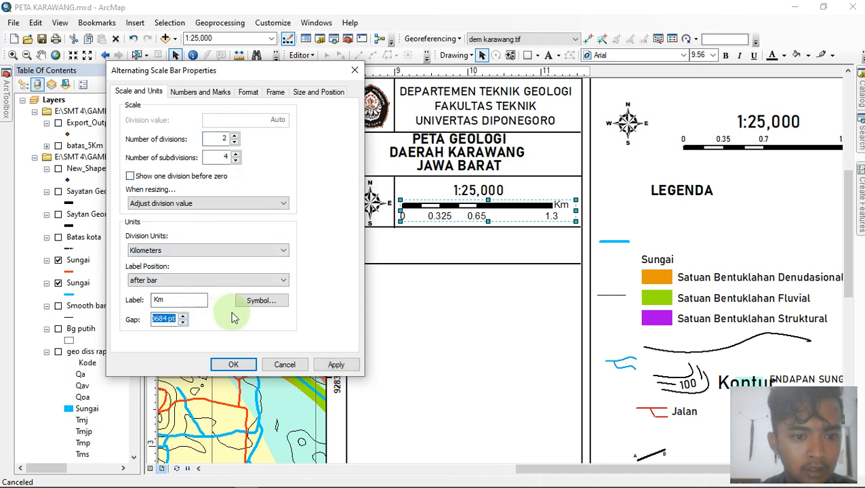
click(236, 160)
click(331, 365)
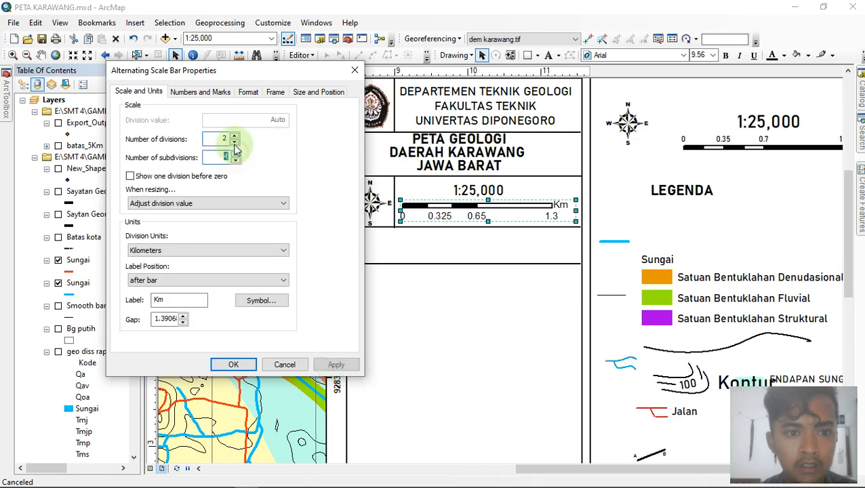
Step: Apply 4 divisions and 3 subdivisions to the scale bar
click(234, 136)
click(234, 136)
click(336, 364)
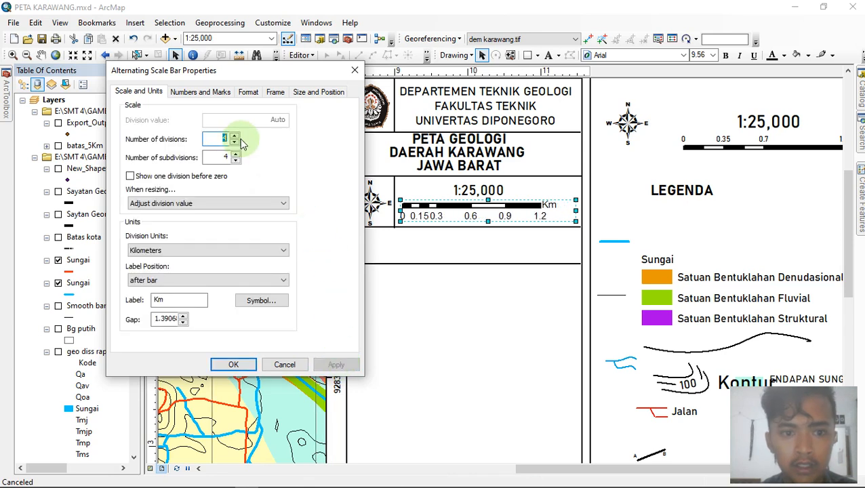
click(236, 161)
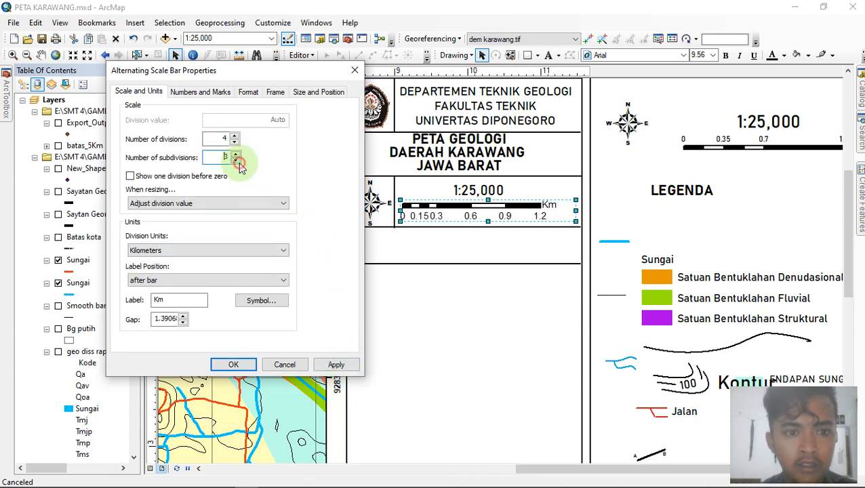
click(337, 365)
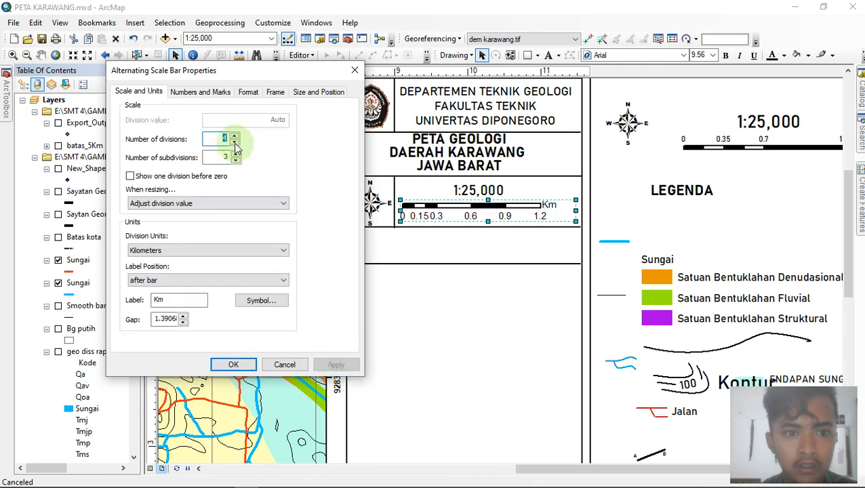
Step: Compare the scale bar with 2 divisions, set it to 3 divisions, and accept its properties
click(334, 365)
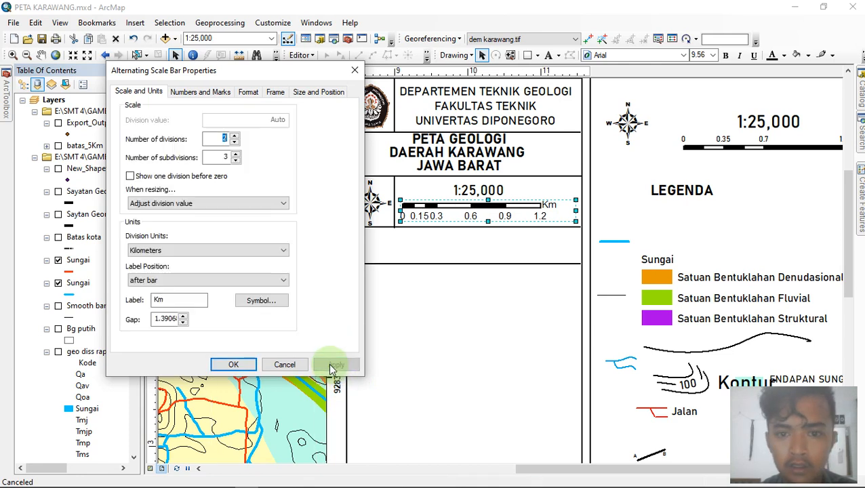
click(234, 136)
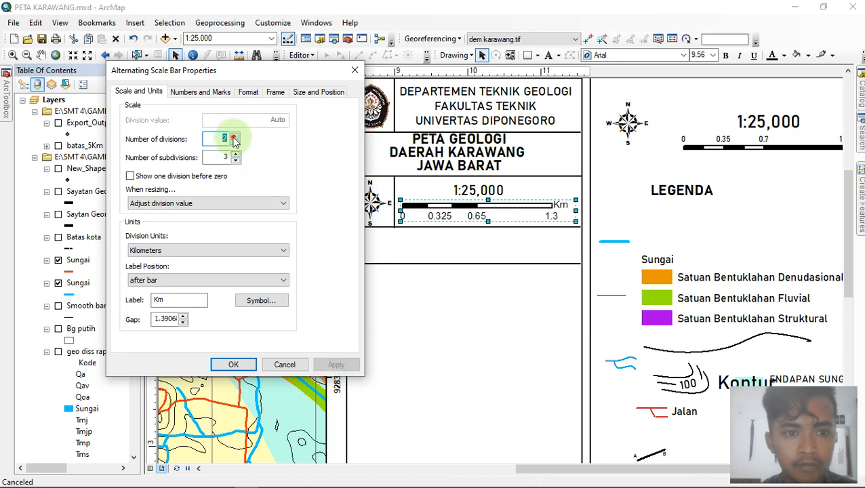
click(326, 365)
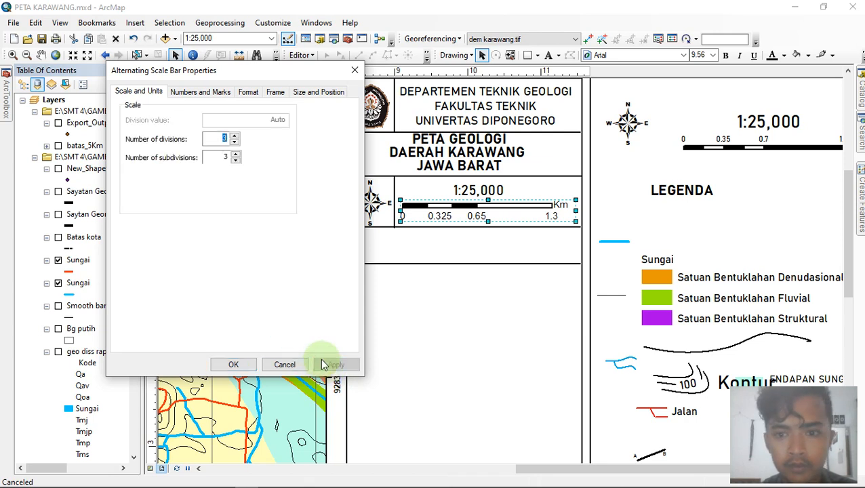
click(233, 365)
click(572, 229)
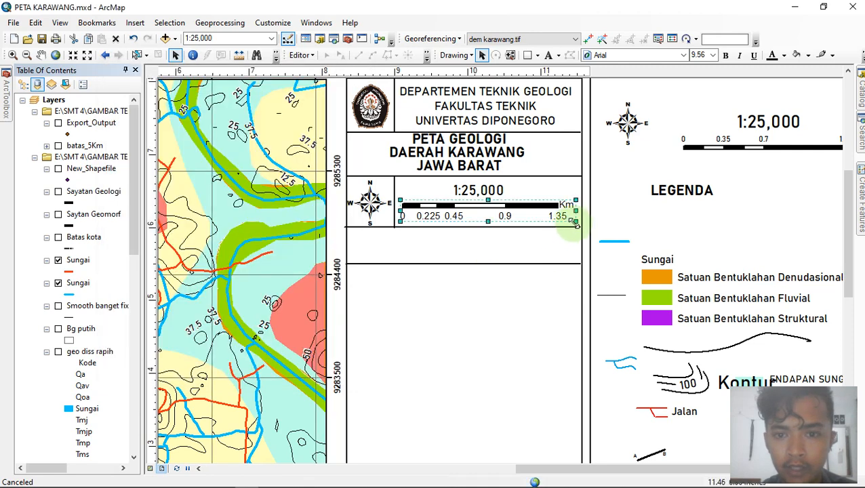
click(639, 236)
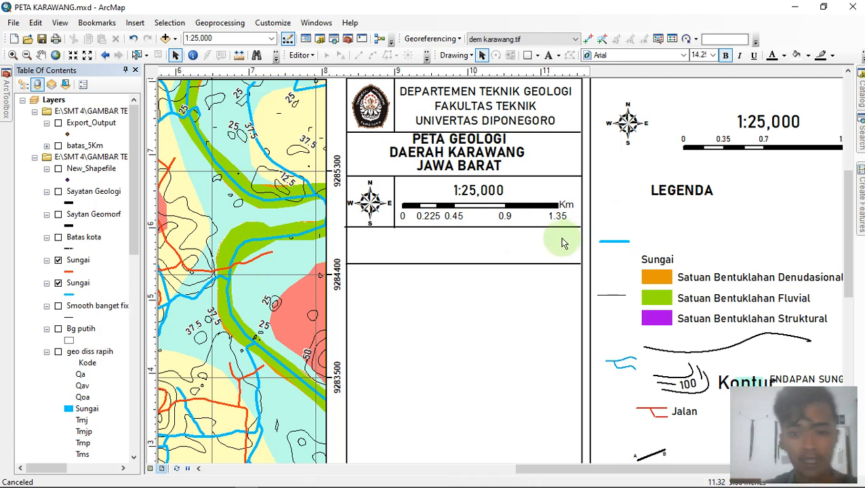
Step: Insert a default text element at the start of the empty title block row below the scale bar
click(463, 248)
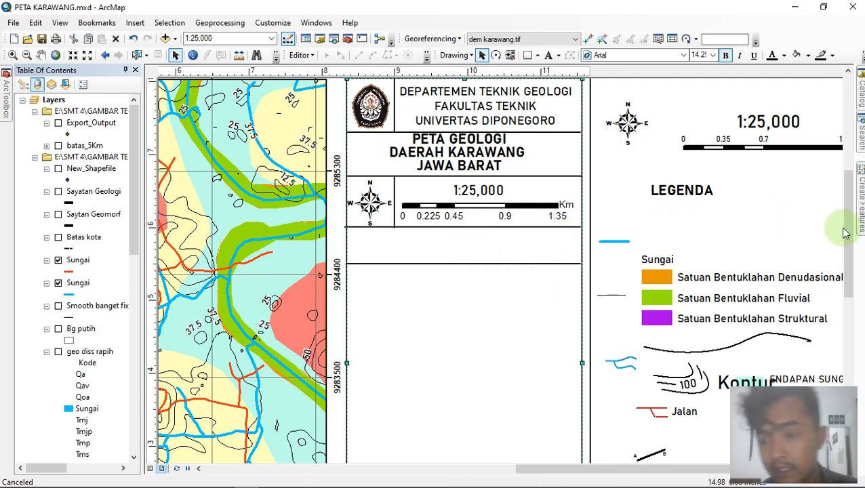
mouse_move(849, 233)
mouse_down()
mouse_move(850, 242)
mouse_move(845, 223)
mouse_up()
click(625, 259)
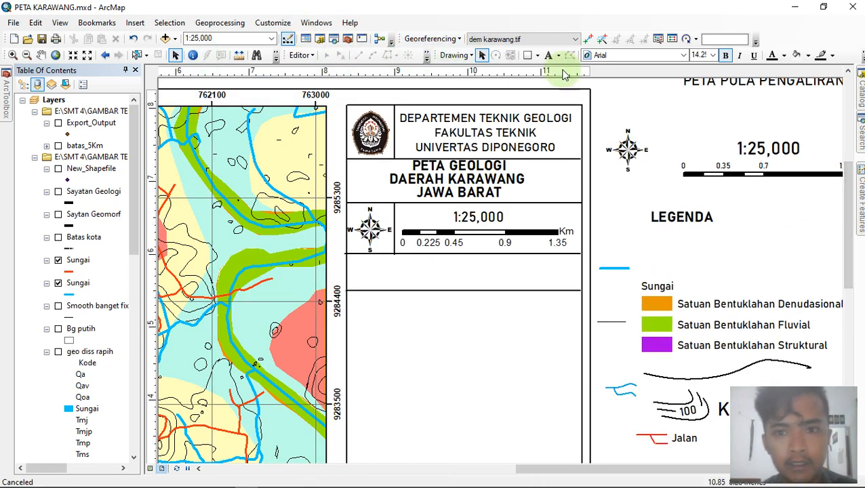
drag(850, 220, 849, 212)
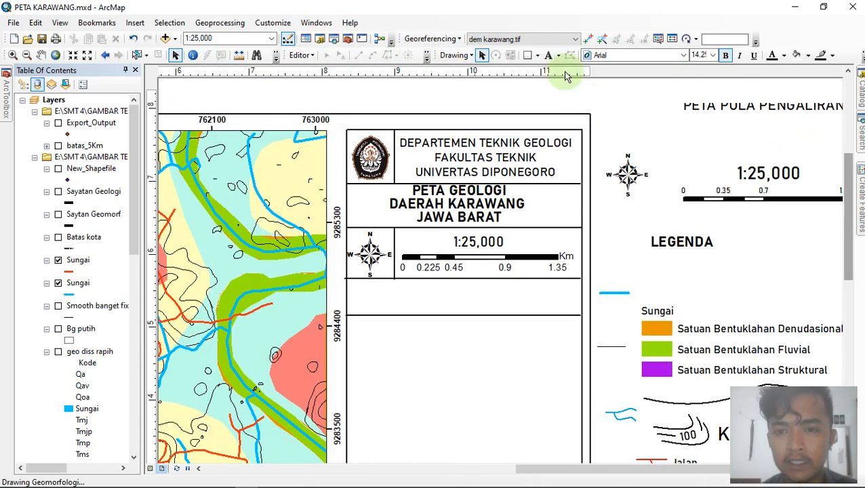
click(548, 56)
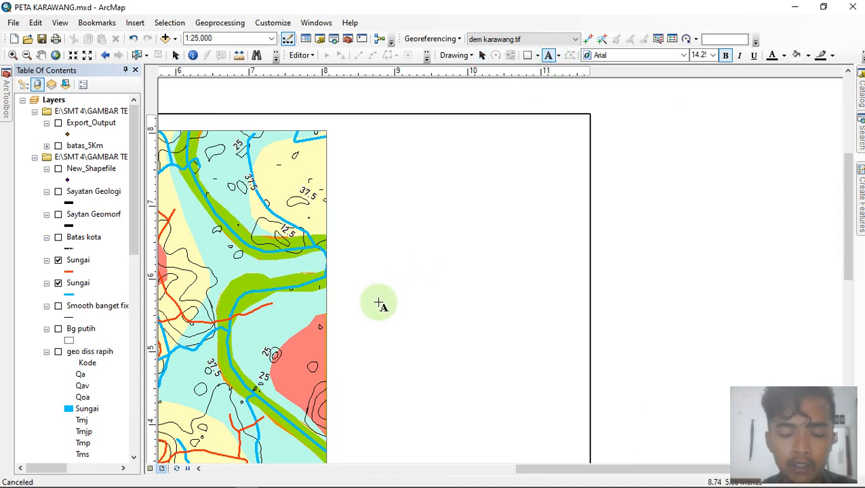
click(348, 304)
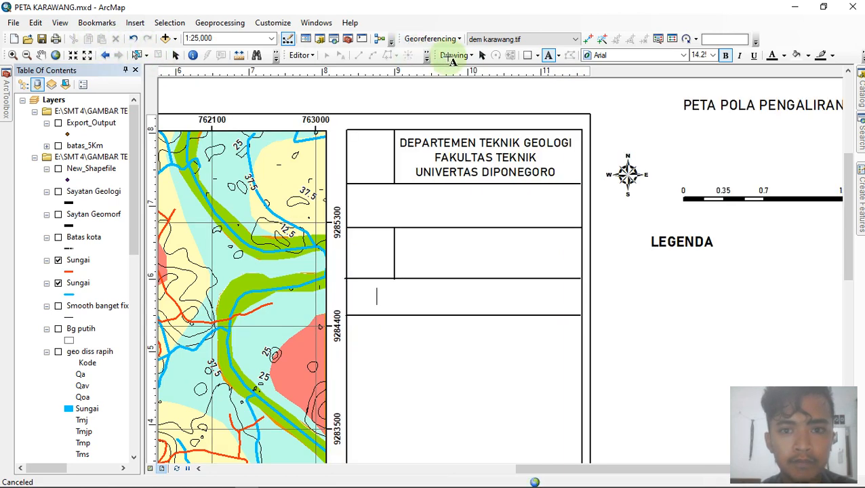
click(482, 55)
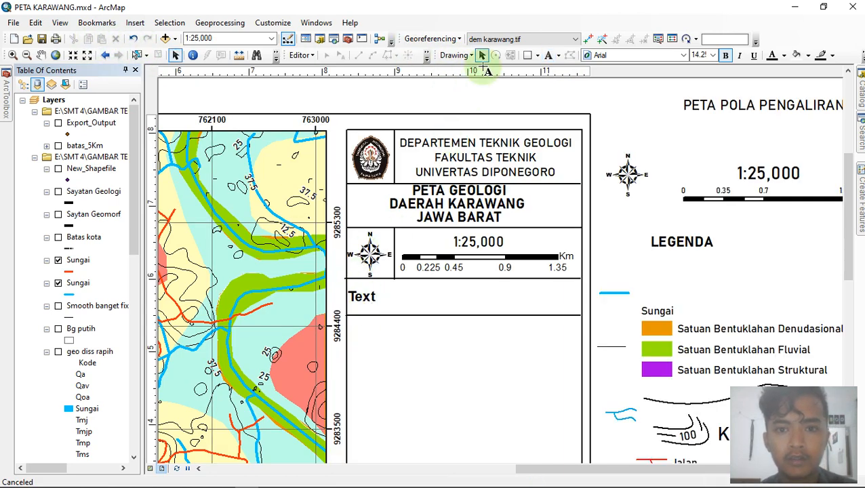
Step: Replace the new text with the map author's full name and centre it in the row below the scale bar
click(362, 302)
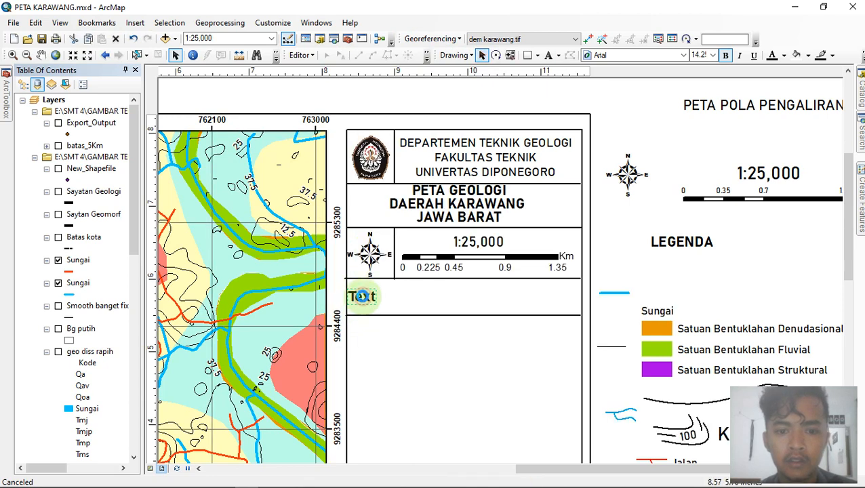
double_click(362, 296)
text(Albirera Sodwana)
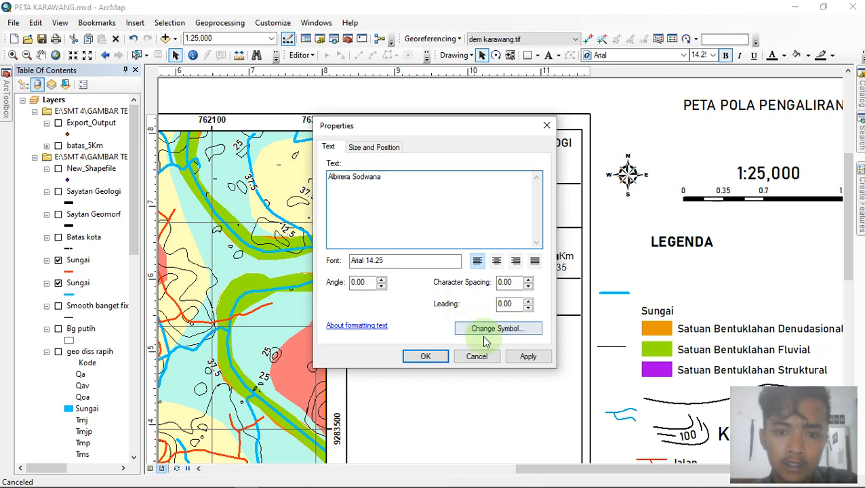
click(526, 357)
click(424, 357)
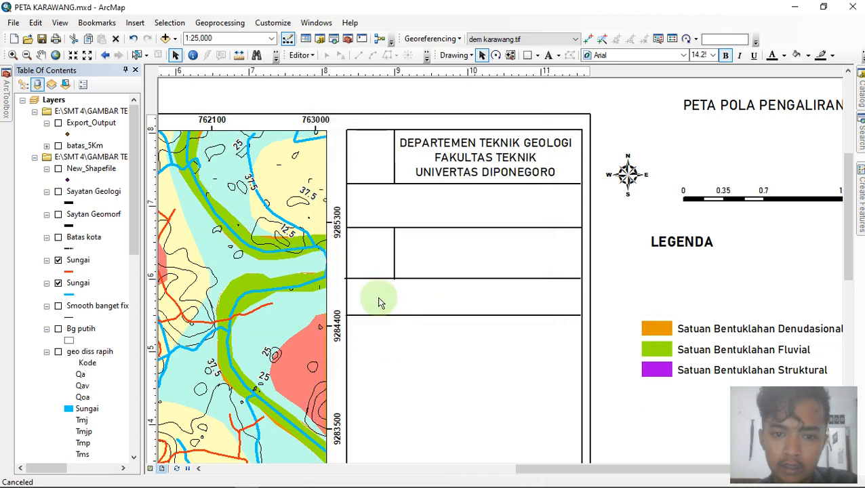
drag(387, 301, 466, 303)
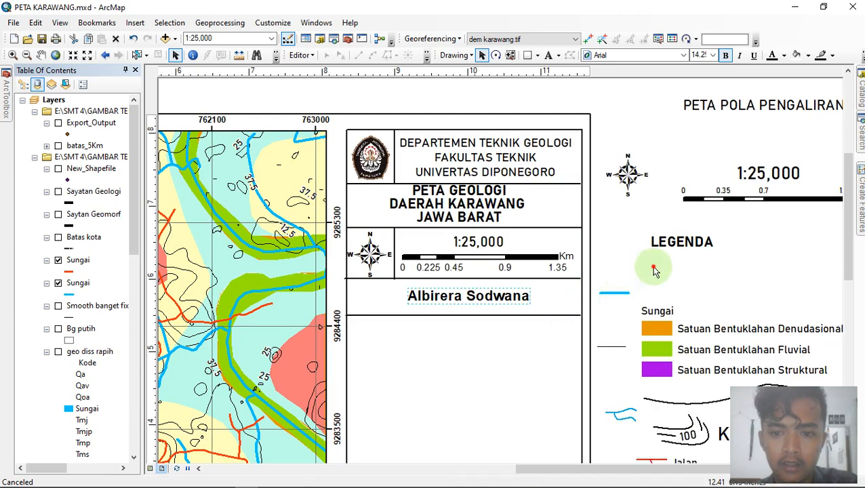
Step: Rename the red line layer Sungai, listed directly below Batas kota, as Jalan
drag(850, 244, 807, 278)
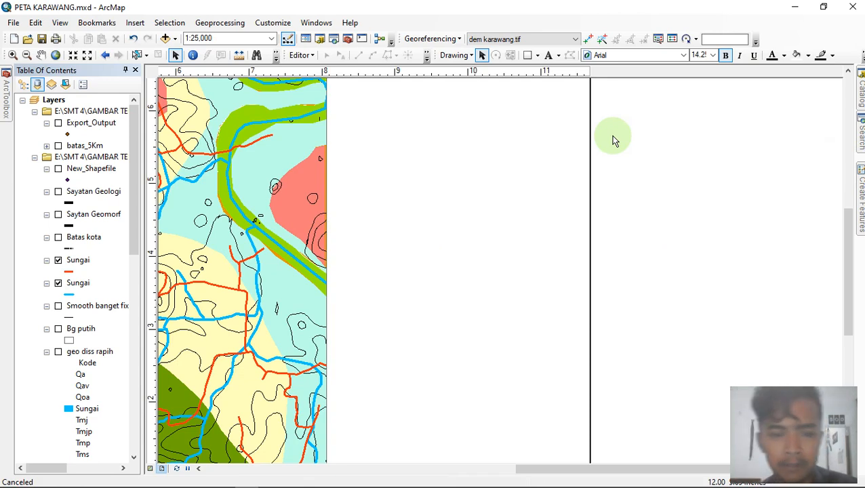
drag(536, 473, 689, 257)
scroll(469, 218, down, 1)
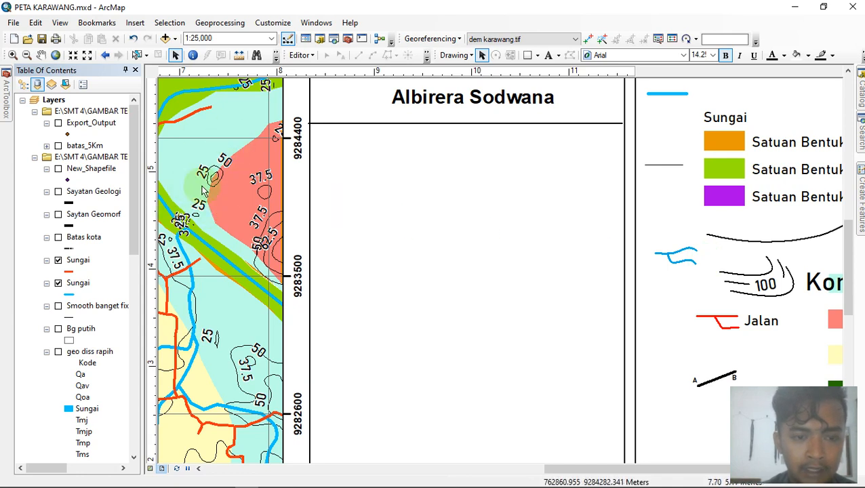
click(131, 190)
scroll(131, 270, down, 4)
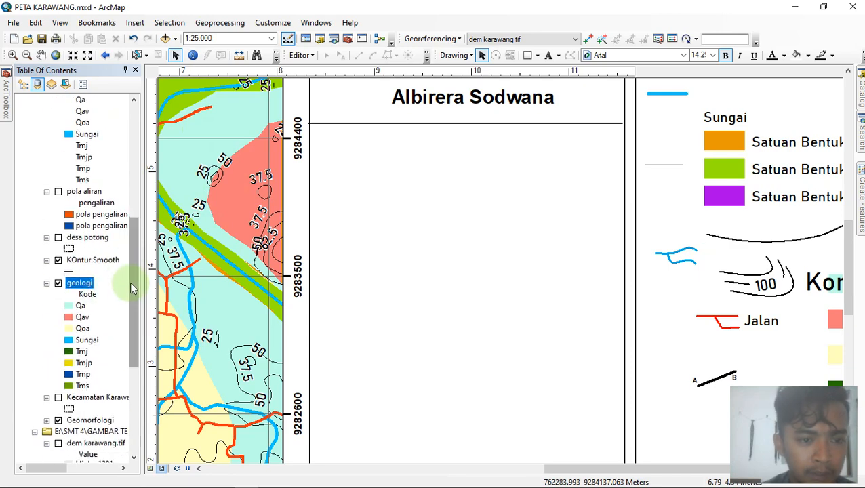
scroll(128, 228, up, 8)
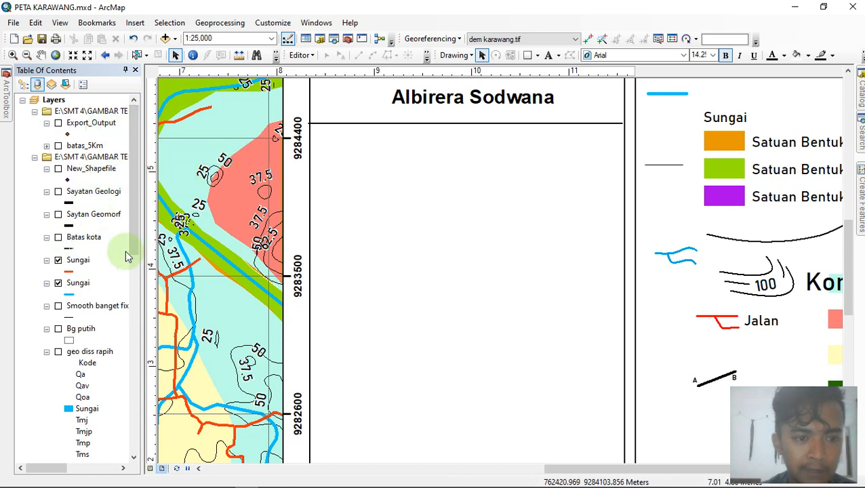
click(79, 261)
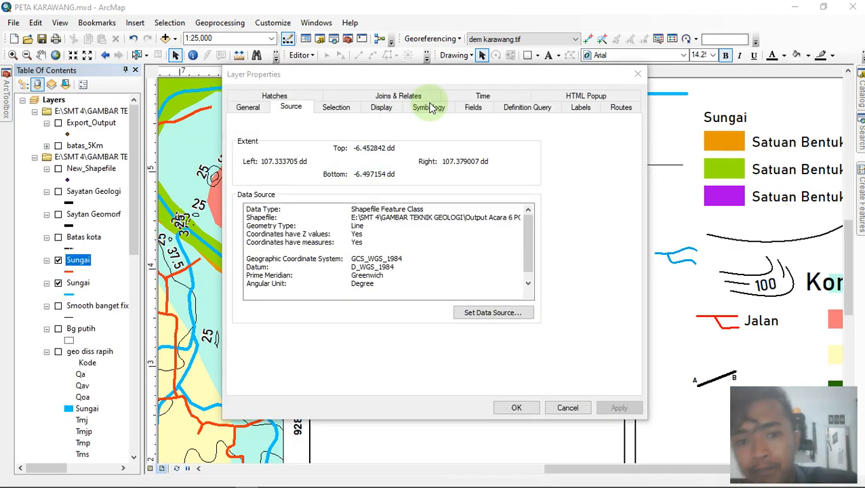
click(638, 82)
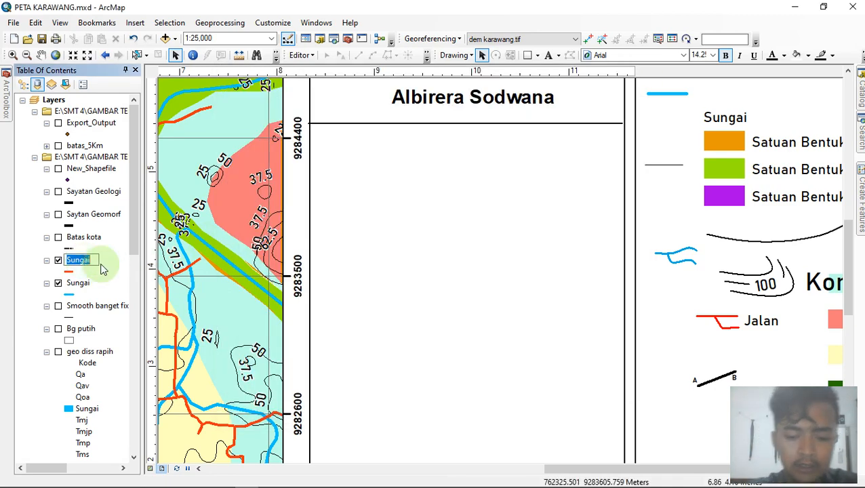
text(Jalan)
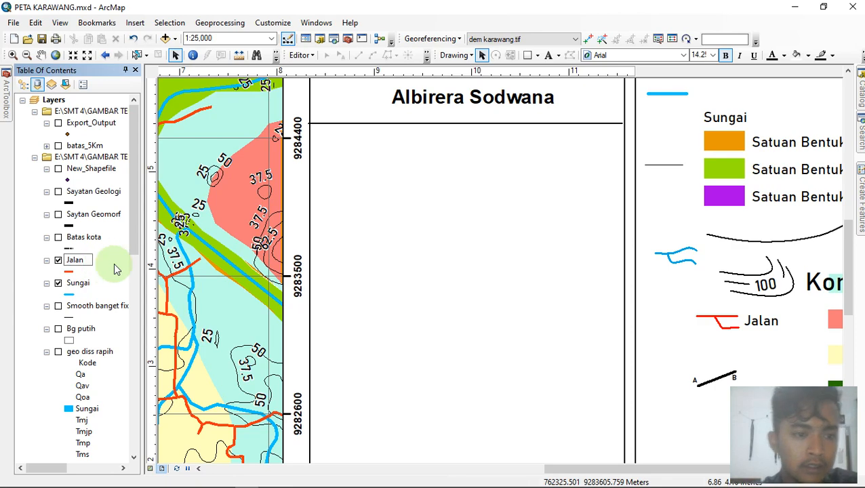
key(Return)
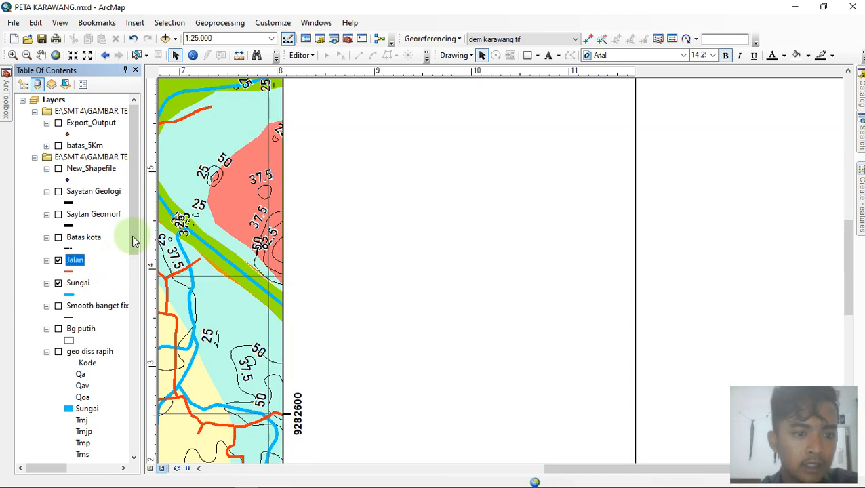
Step: Start a one-column legend containing the layers Jalan, Sungai, KOntur Smooth, geologi and Geomorfologi
scroll(120, 290, down, 5)
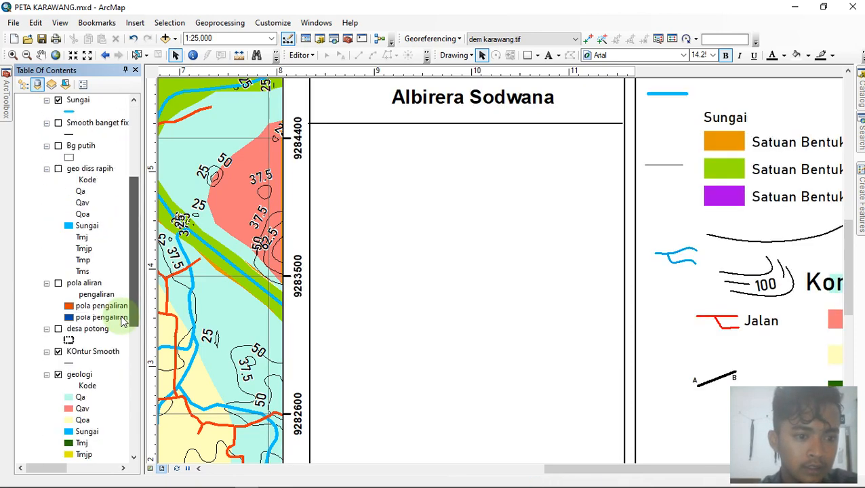
scroll(112, 190, up, 5)
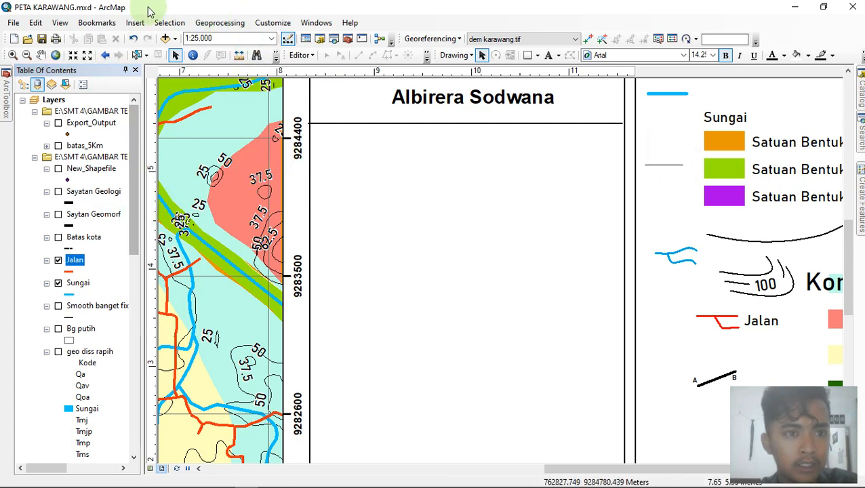
click(134, 24)
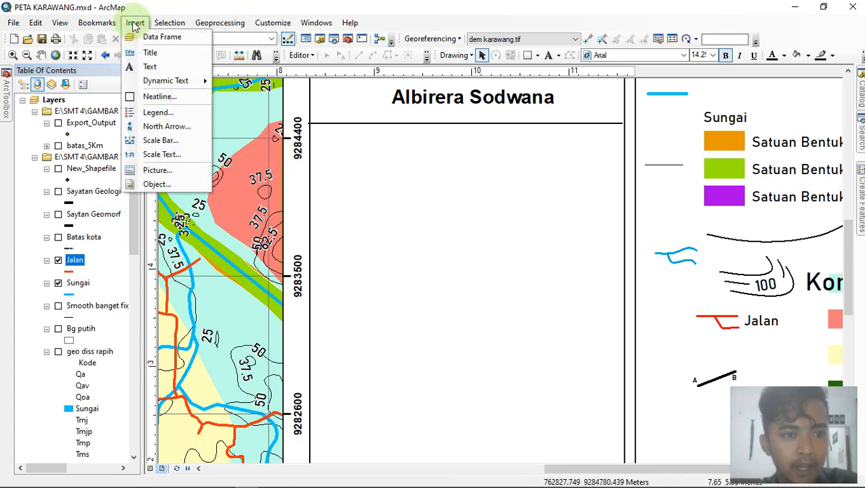
click(175, 113)
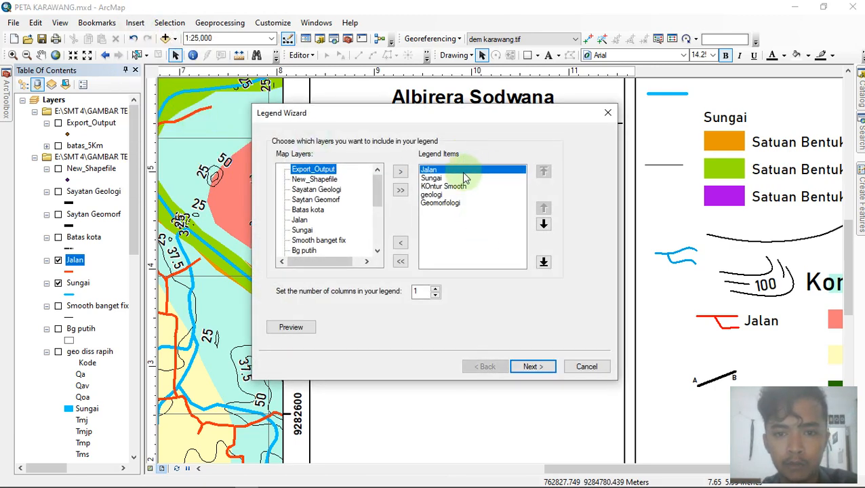
click(458, 187)
click(451, 195)
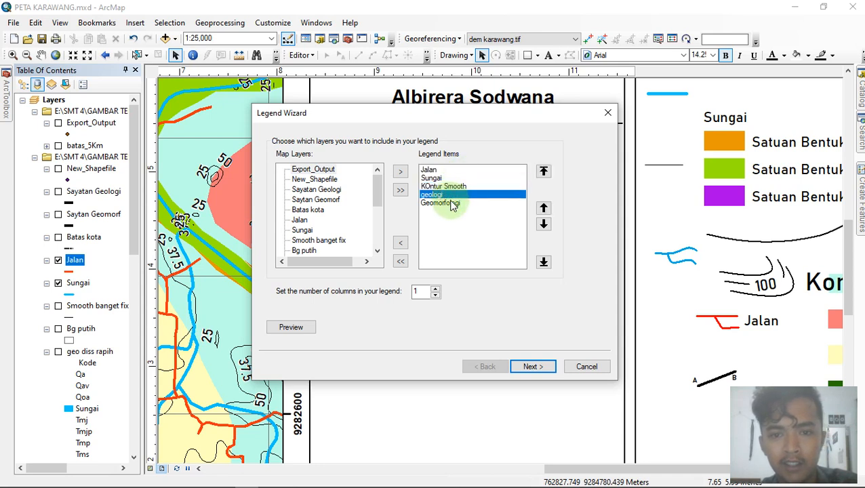
click(437, 186)
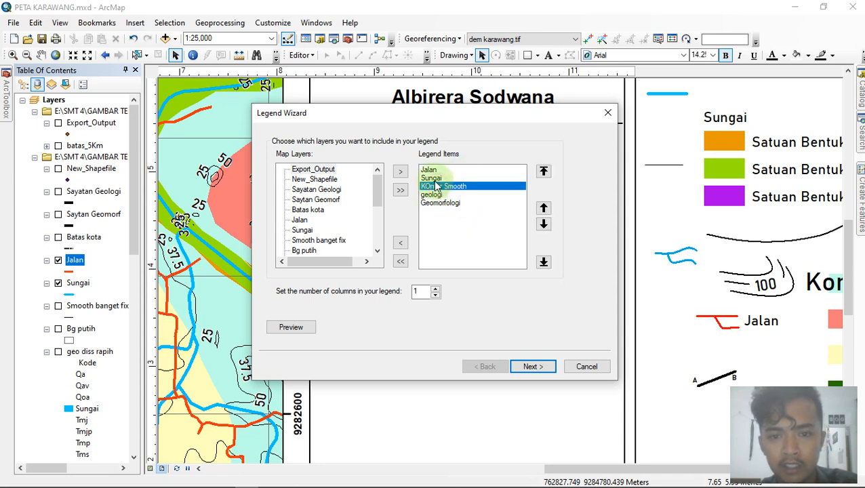
click(432, 178)
click(429, 170)
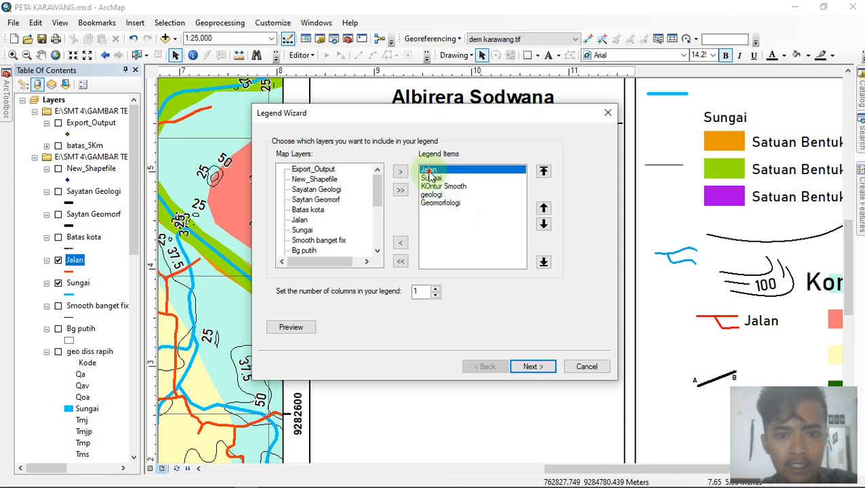
click(533, 367)
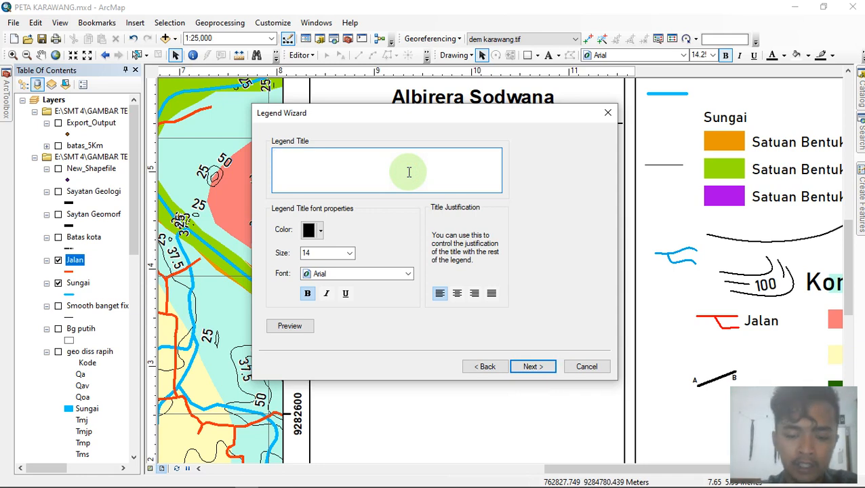
Step: Title the legend LEGENDA, keep its black 14-point bold Arial font, and center the title
click(409, 172)
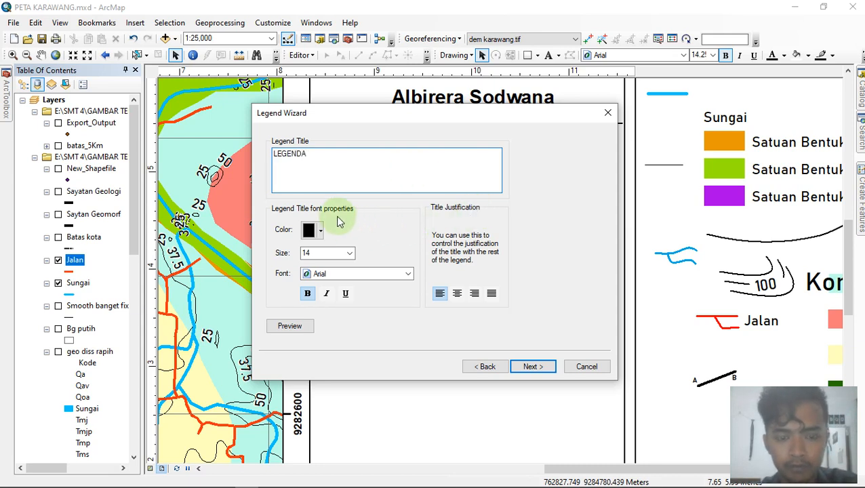
click(320, 231)
click(386, 229)
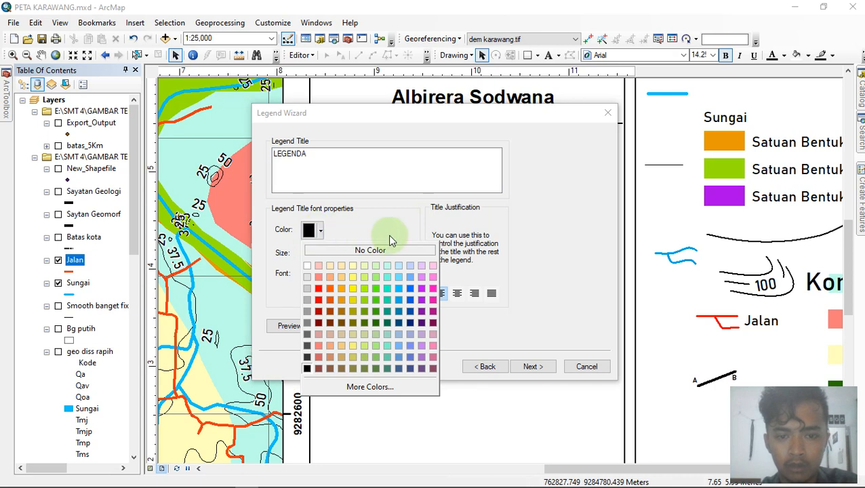
click(350, 257)
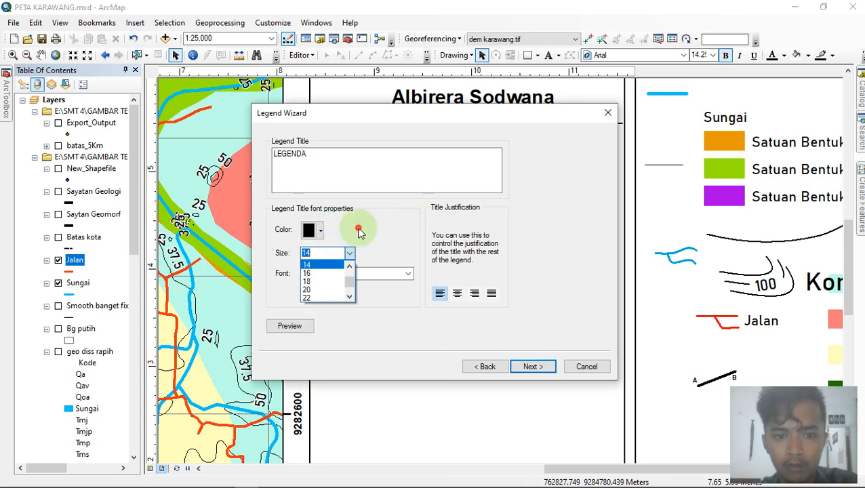
click(375, 242)
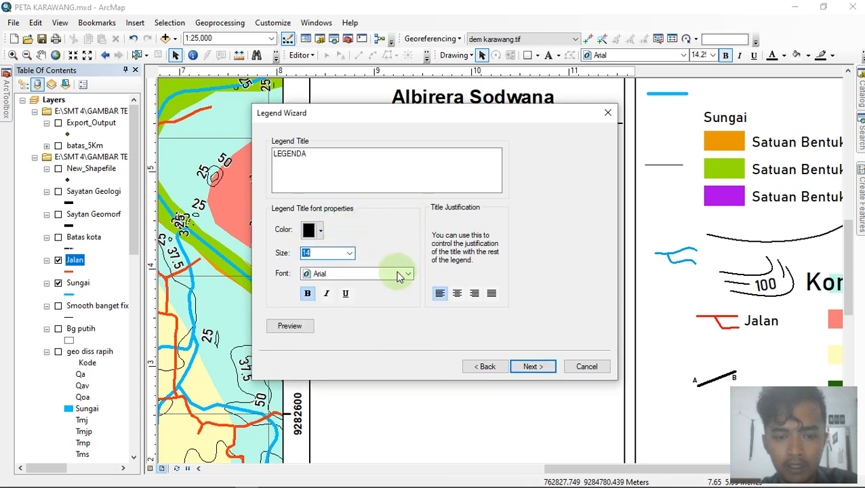
click(458, 295)
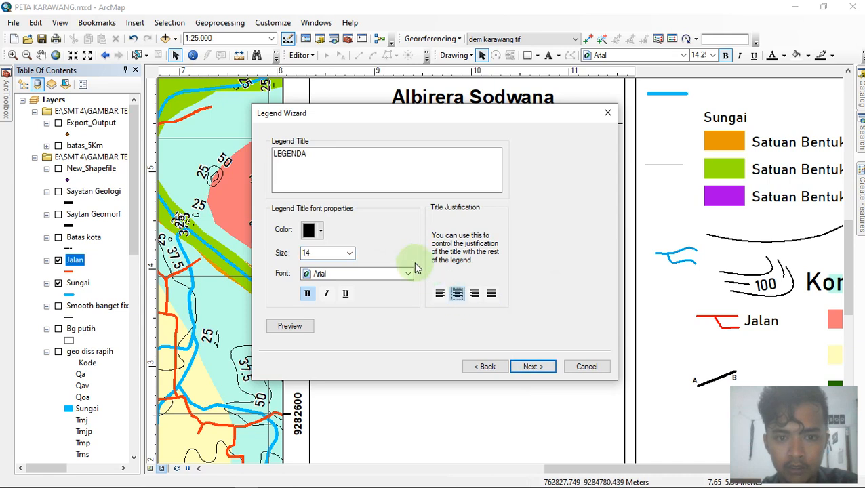
Step: Accept the default settings on the remaining legend pages and create the legend on the layout
click(531, 367)
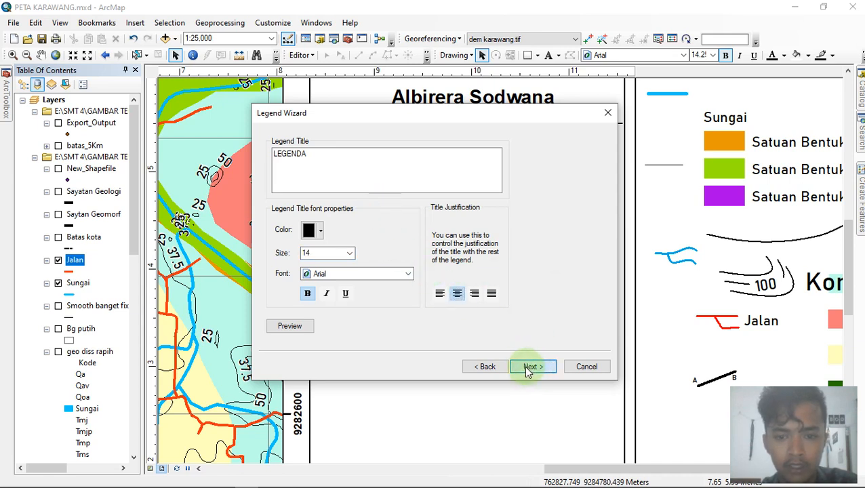
click(528, 368)
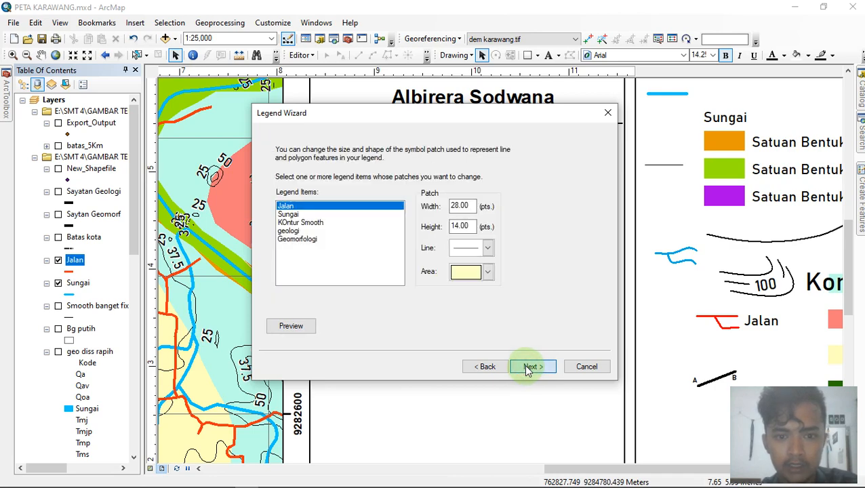
click(527, 367)
click(532, 365)
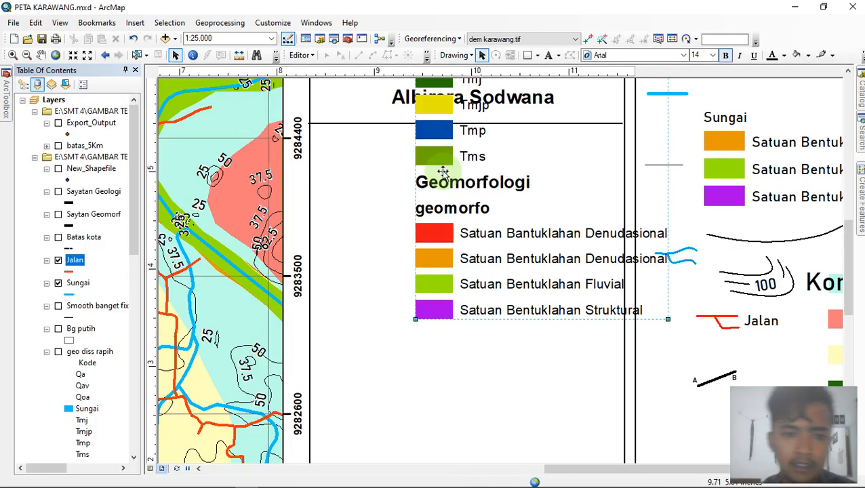
Step: Move the new legend off the title block into the empty panel area below it, raising it clear of the panel's lower edge
scroll(343, 296, down, 1)
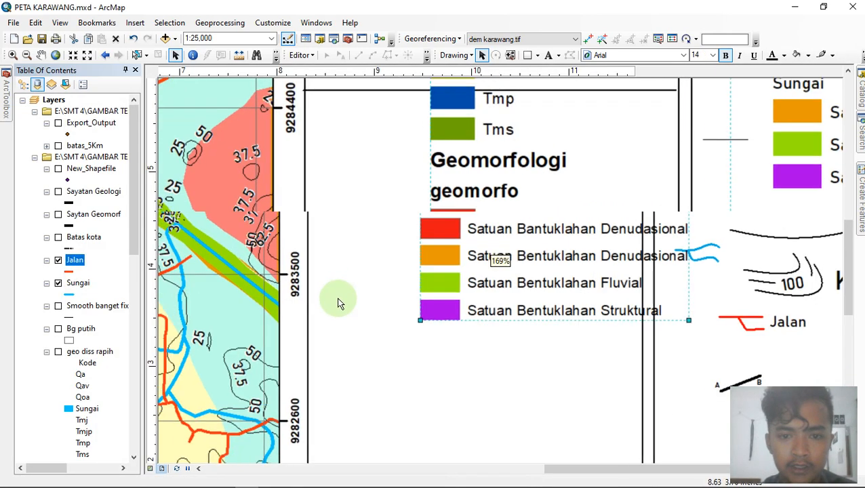
scroll(339, 303, down, 4)
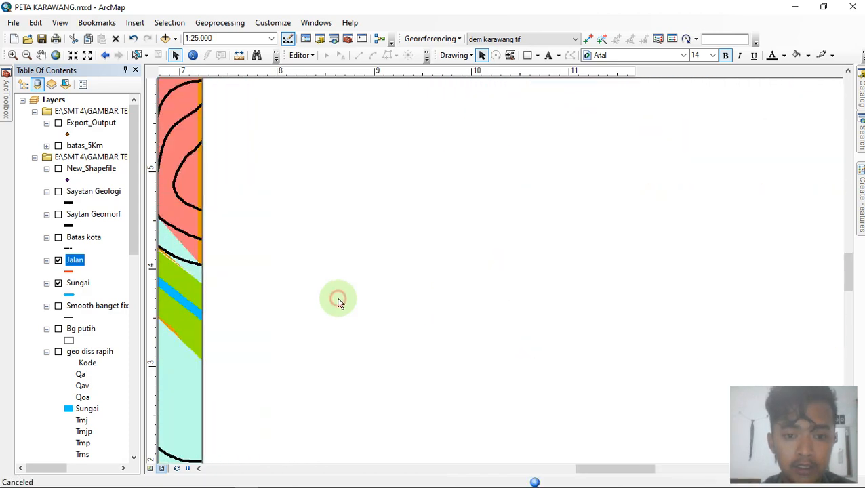
scroll(339, 299, up, 1)
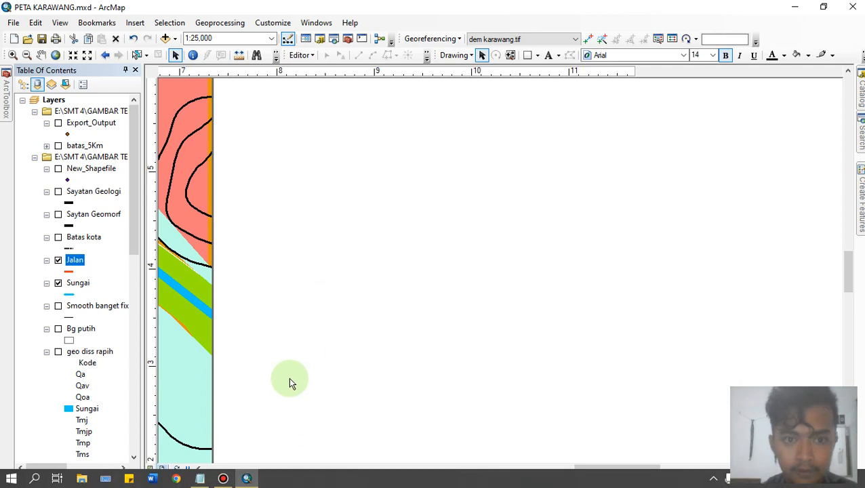
scroll(286, 378, up, 1)
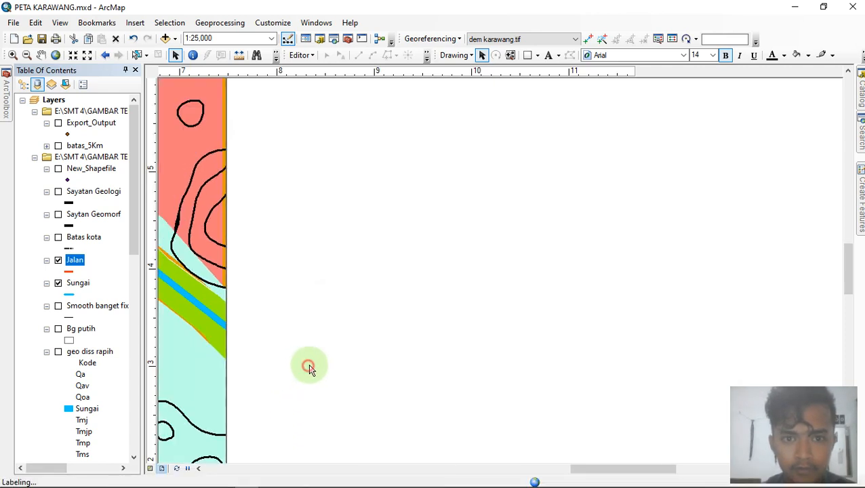
scroll(309, 367, up, 1)
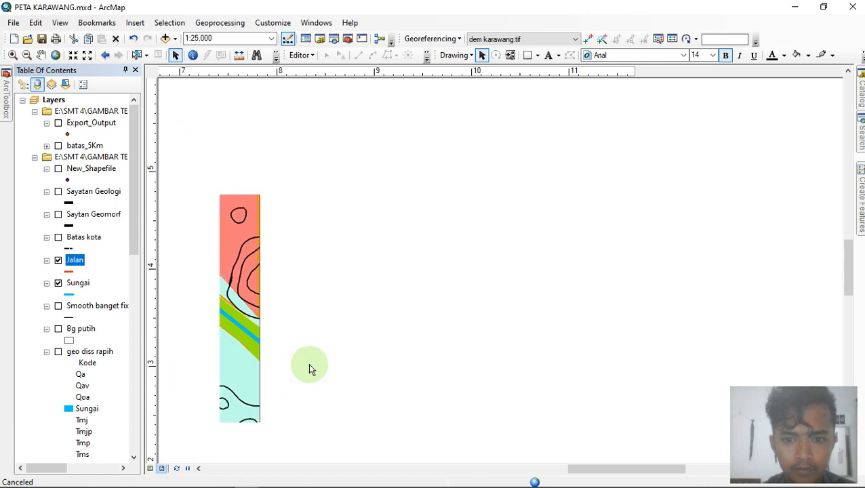
scroll(353, 359, up, 1)
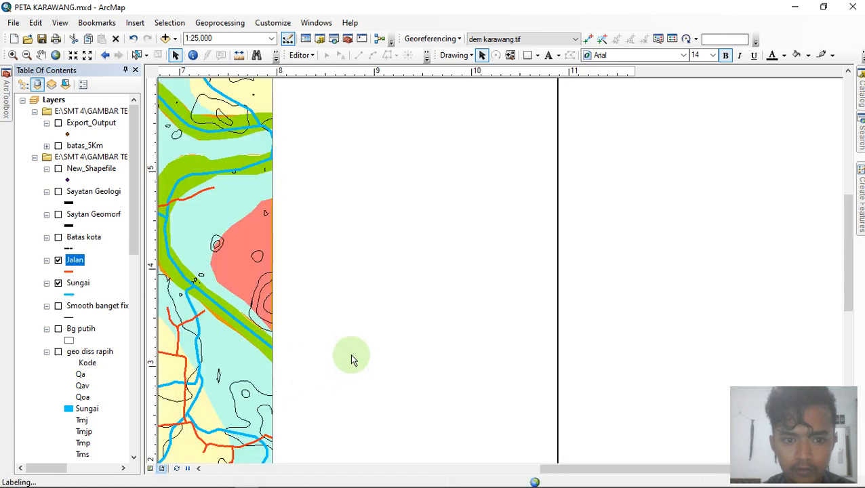
scroll(352, 360, up, 1)
scroll(351, 357, up, 1)
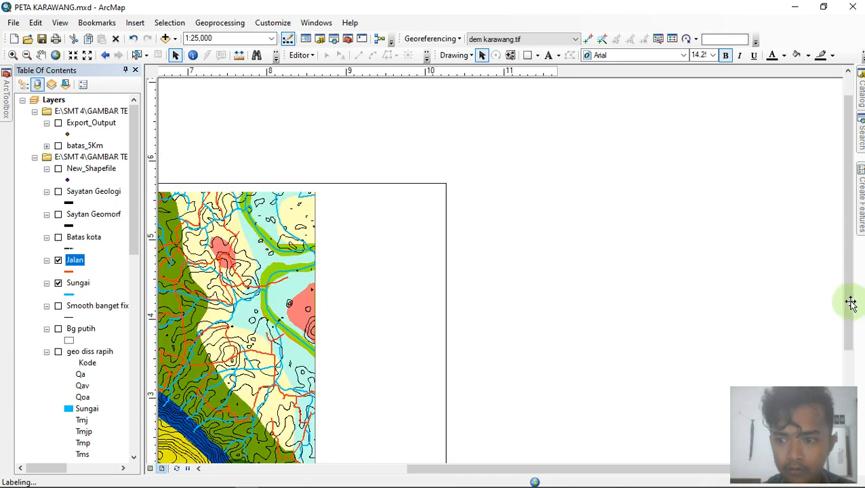
drag(850, 305, 836, 340)
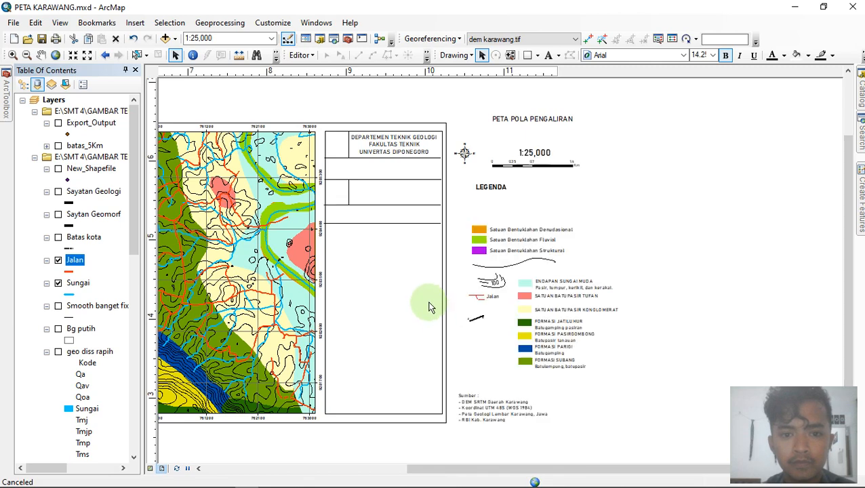
click(382, 268)
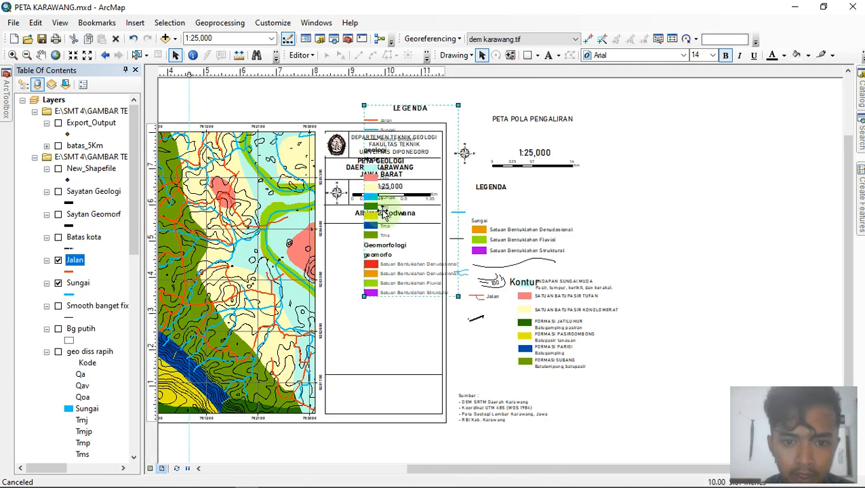
mouse_move(379, 215)
mouse_down()
mouse_move(378, 343)
mouse_move(348, 339)
mouse_up()
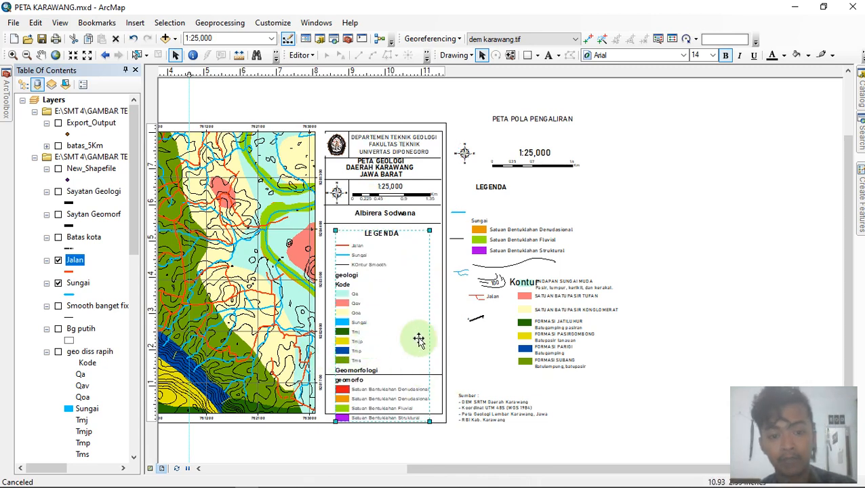
drag(403, 346, 406, 327)
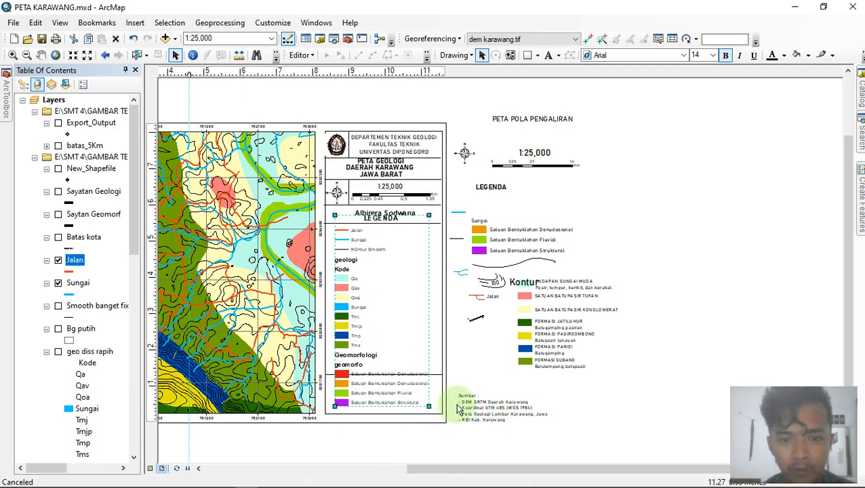
Step: Convert the new legend in the title panel to graphics and ungroup it into separate elements
click(471, 377)
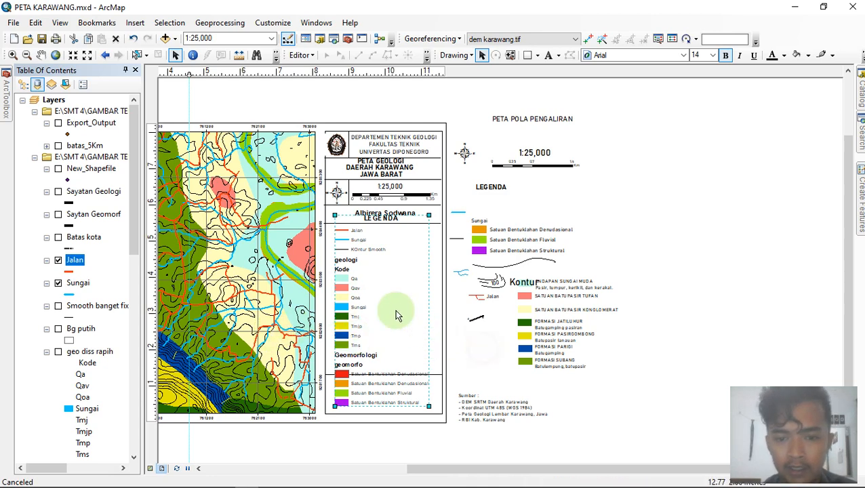
click(364, 290)
click(352, 288)
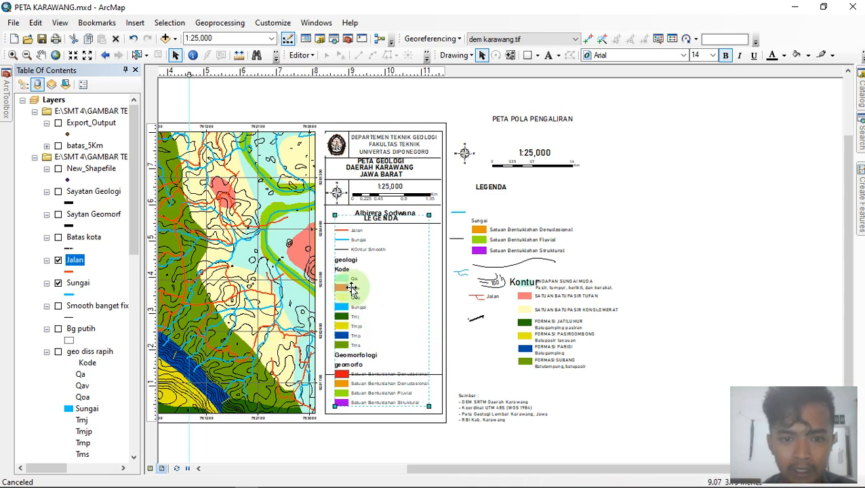
right_click(352, 288)
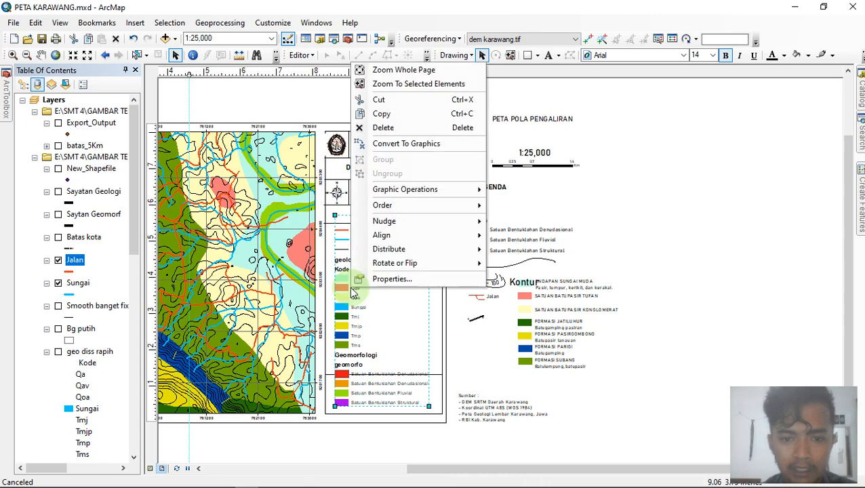
click(402, 144)
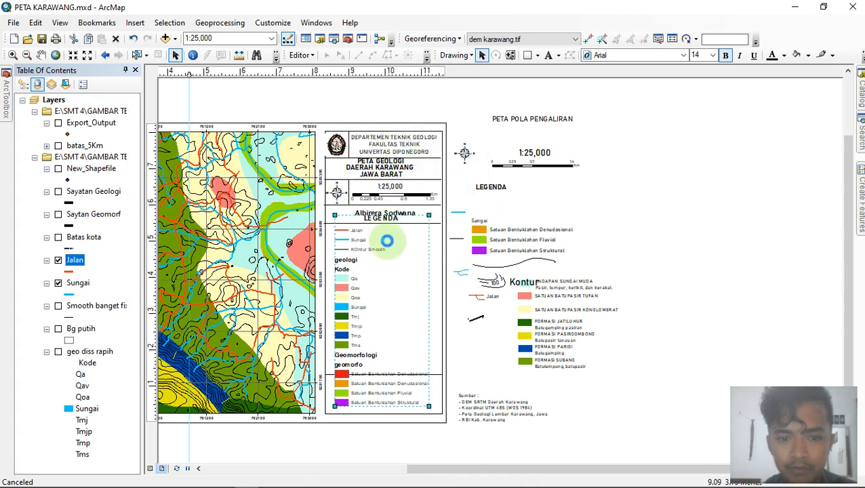
click(344, 296)
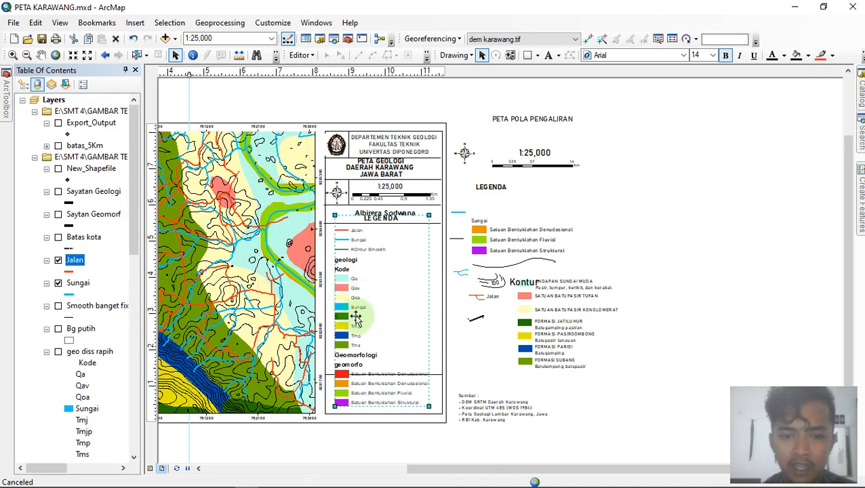
right_click(346, 289)
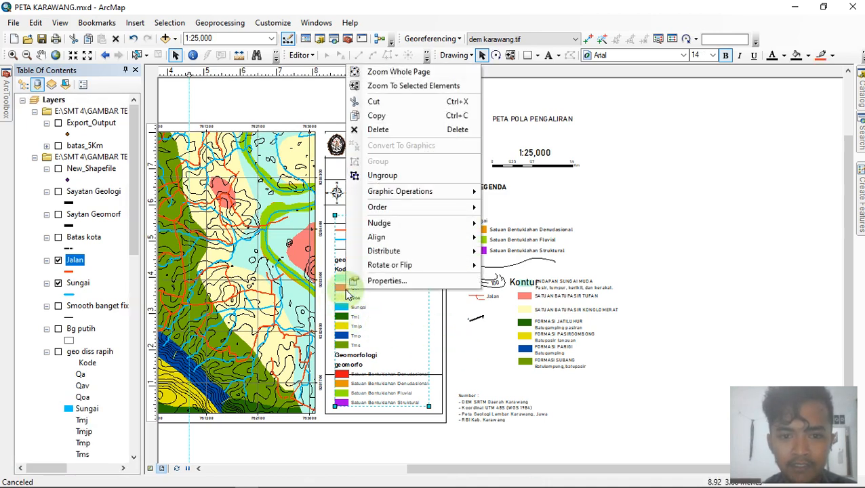
click(383, 181)
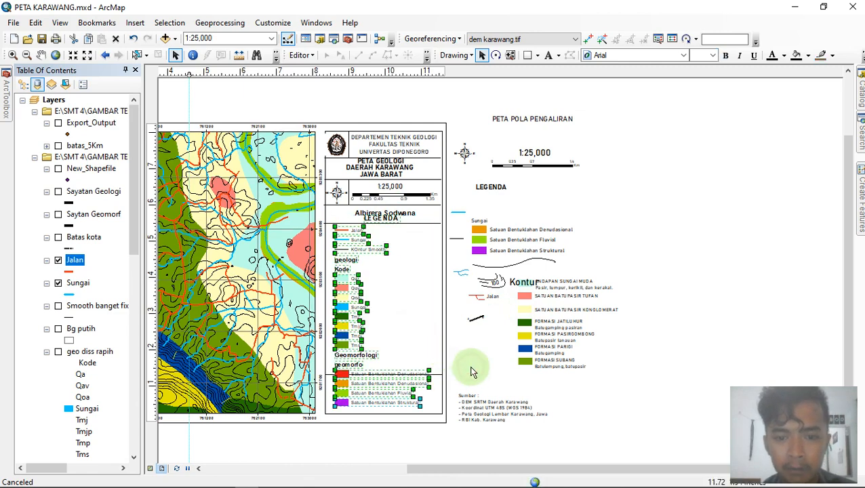
Step: Delete the Geomorfologi and geomorfo headings, their four landform entries and the divider line crossing them
click(471, 368)
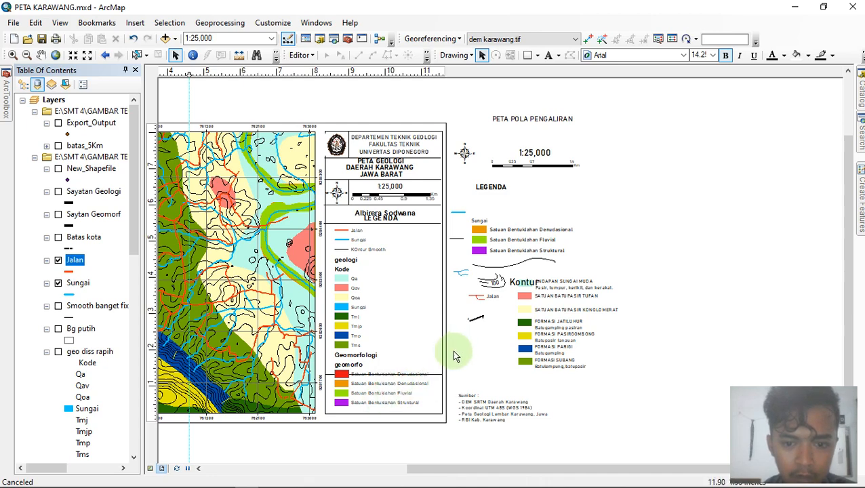
drag(454, 351, 323, 436)
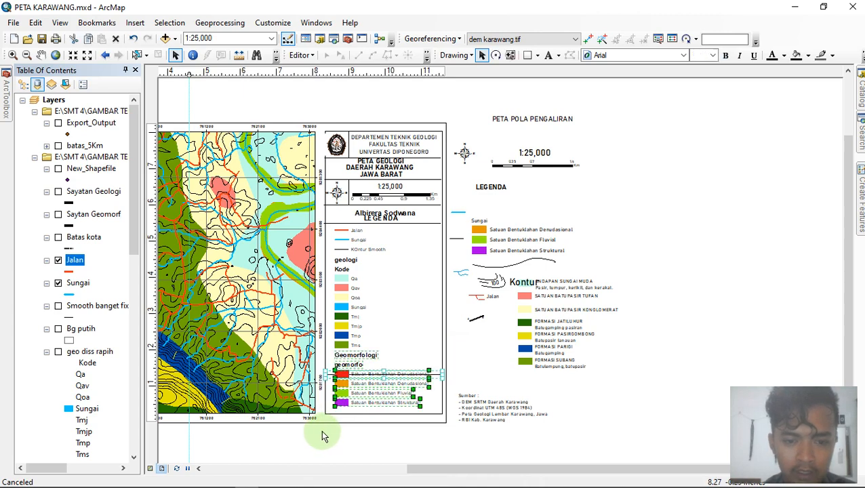
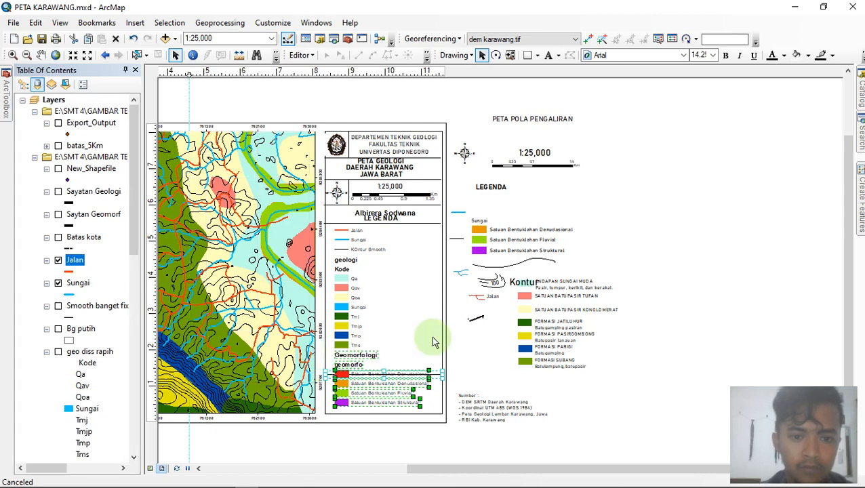
key(Delete)
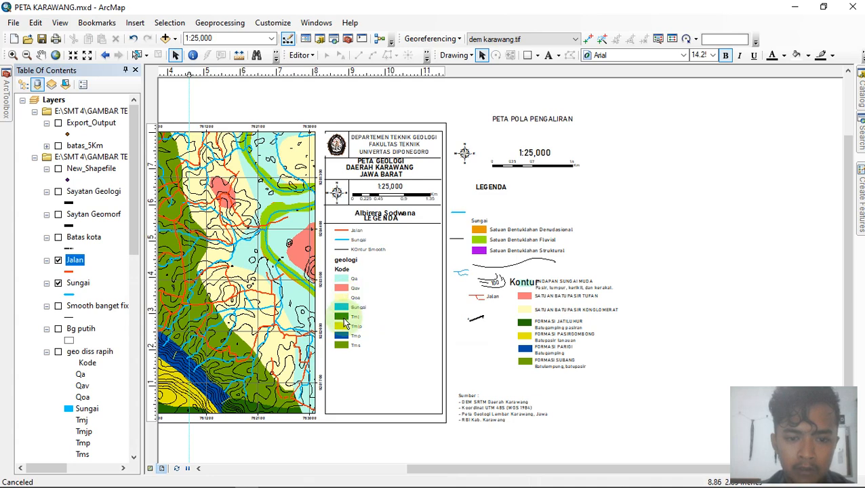
Step: Change the Kode heading in the legend to Jenis Litologi
scroll(344, 323, down, 2)
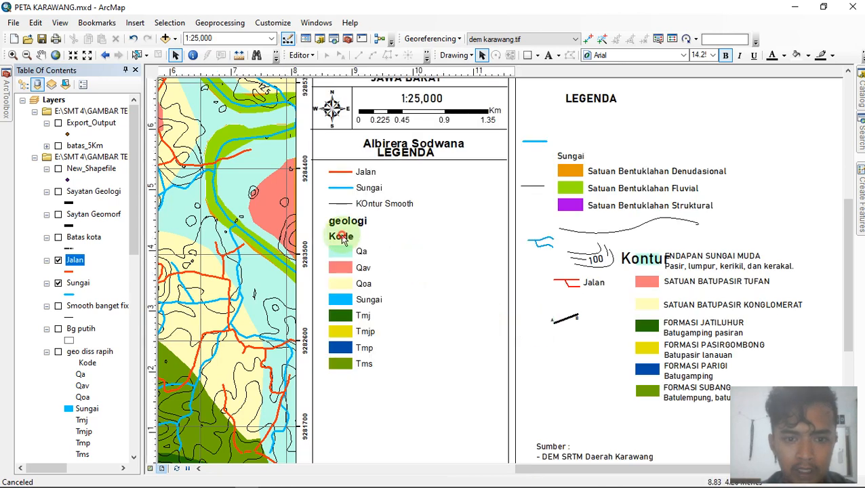
double_click(342, 236)
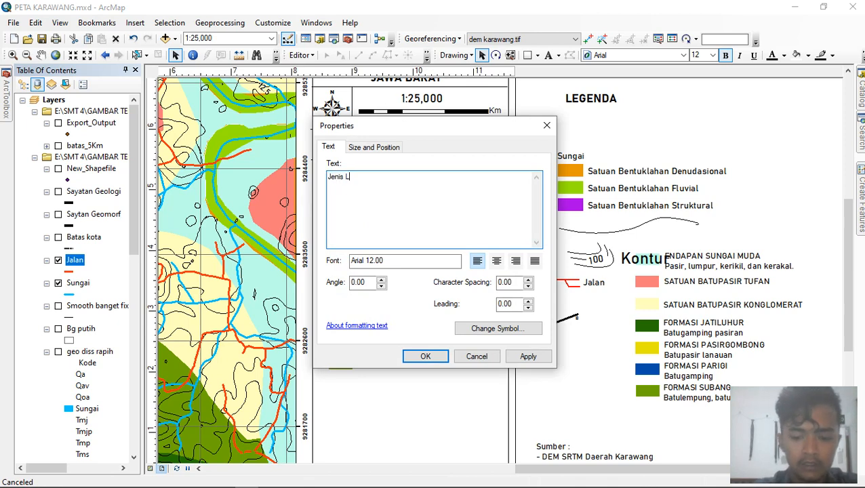
text(Jenis Litologi)
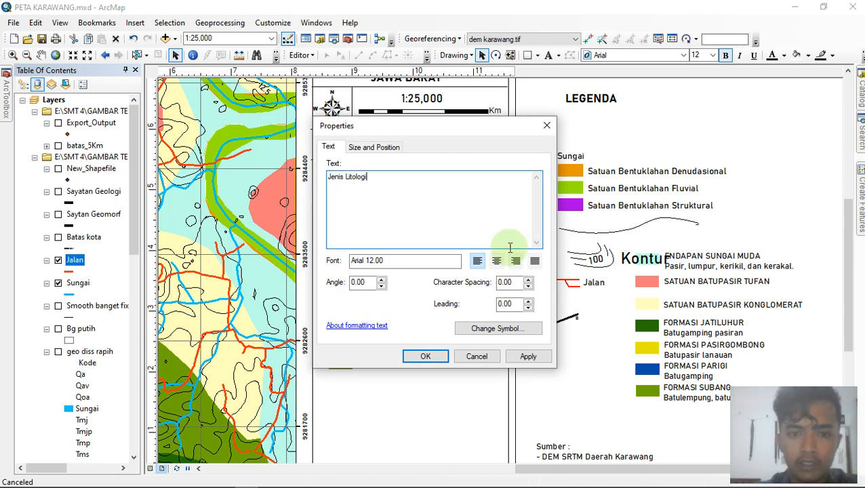
click(525, 357)
click(442, 361)
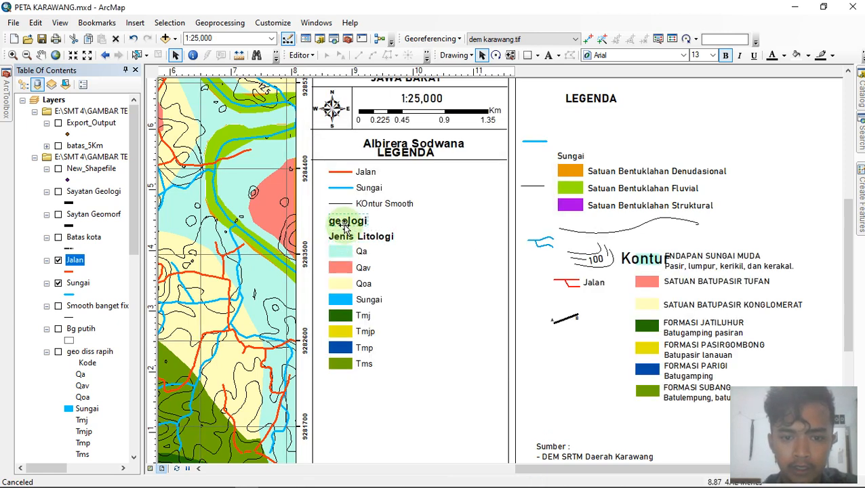
Step: Delete the geologi heading and the Sungai color patch entry from the lithology part of the legend
double_click(345, 225)
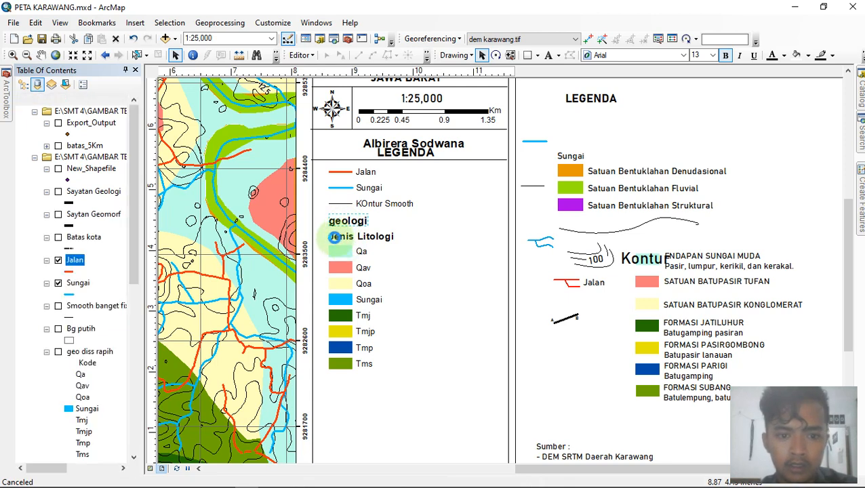
key(Delete)
click(338, 303)
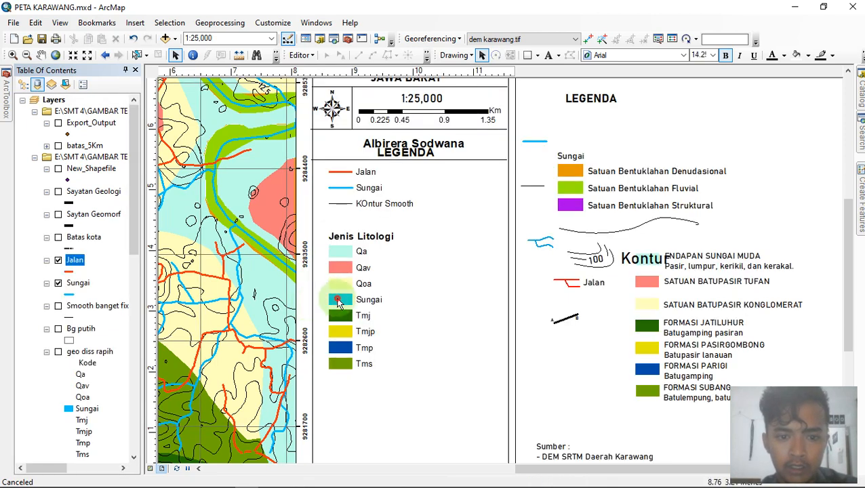
key(Delete)
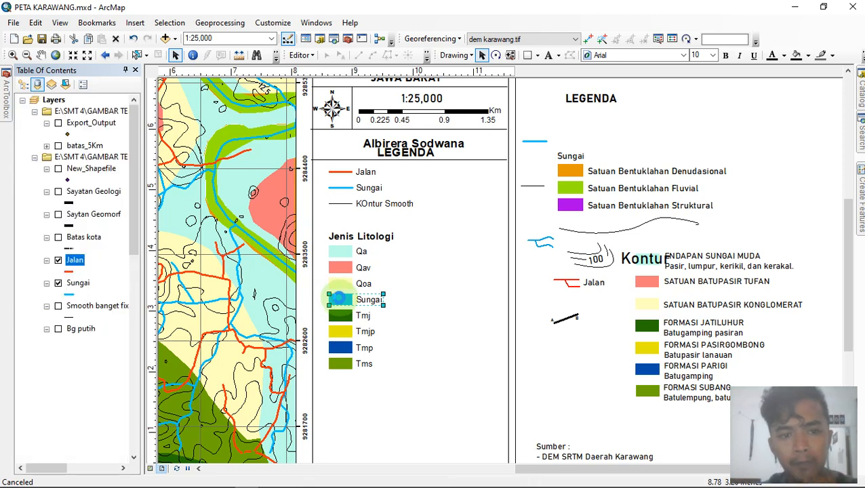
Step: Move the Tmj, Tmjp, Tmp and Tms entries up together to close the gap below Qoa
drag(304, 301, 400, 380)
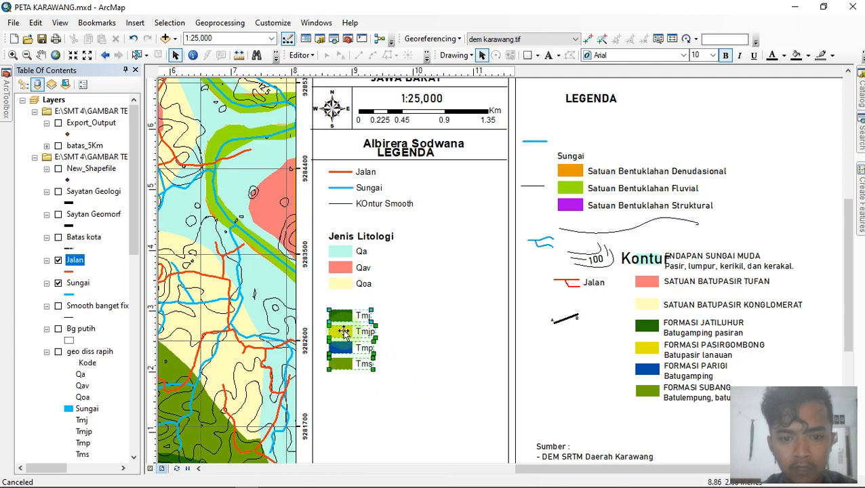
drag(344, 332, 344, 319)
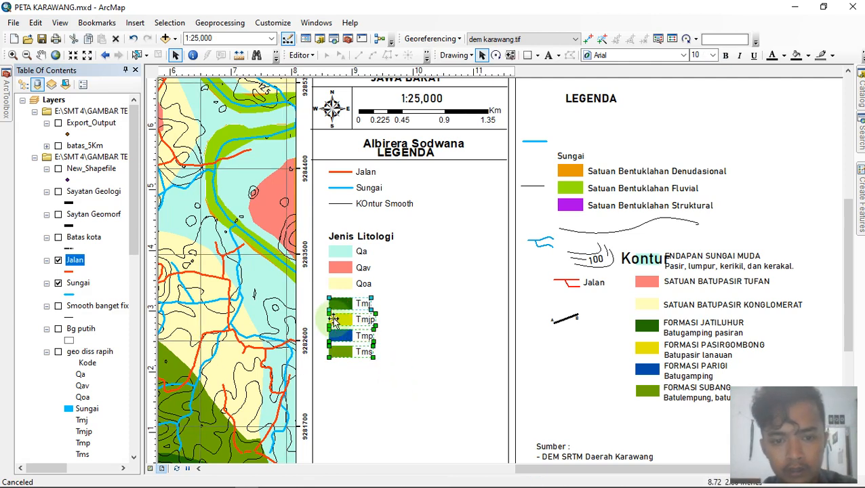
click(317, 313)
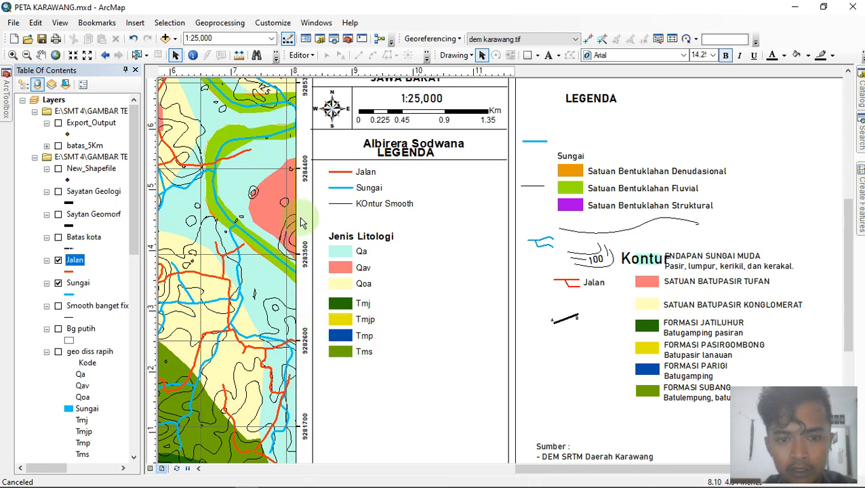
Step: Group the Jenis Litologi heading with its seven rock unit entries and move the group up directly below KOntur Smooth
drag(302, 217, 448, 390)
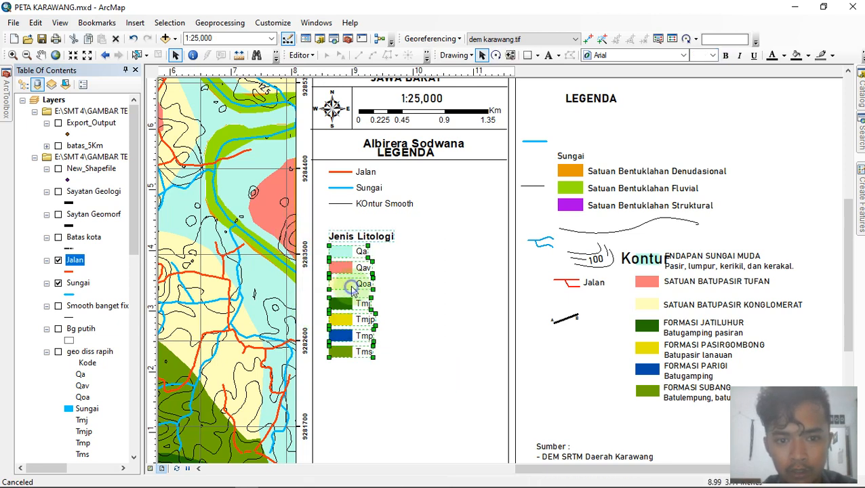
right_click(352, 288)
click(386, 171)
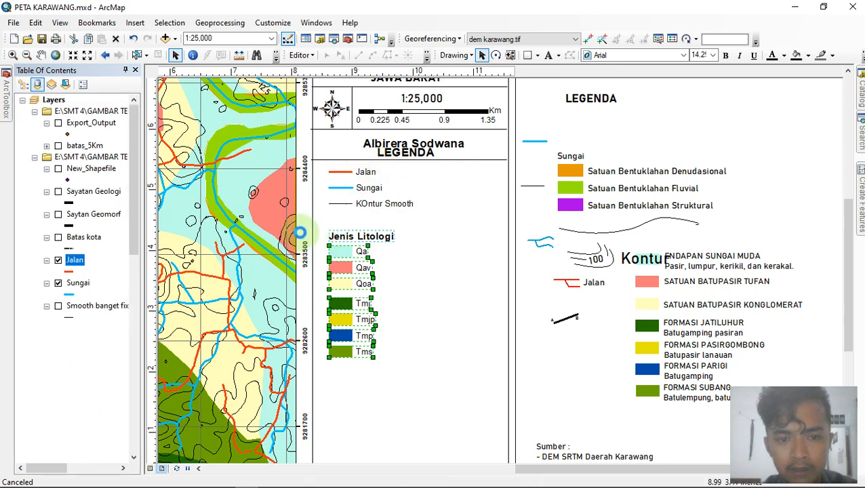
click(348, 274)
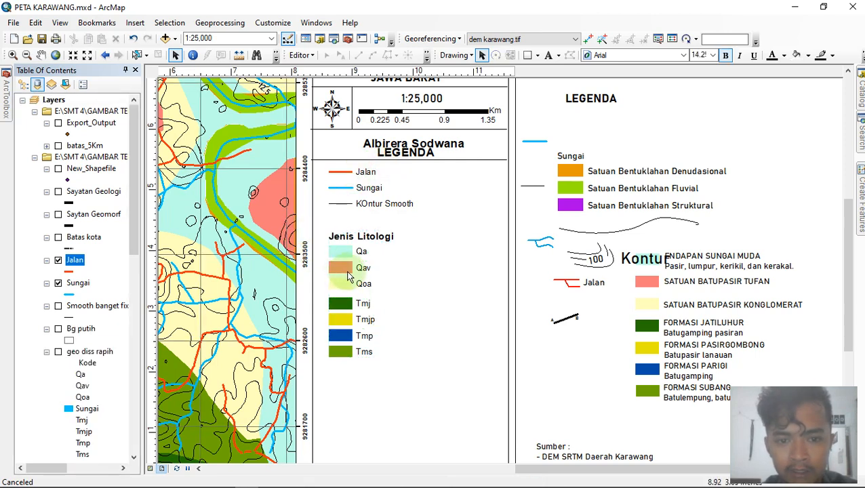
drag(348, 272, 346, 255)
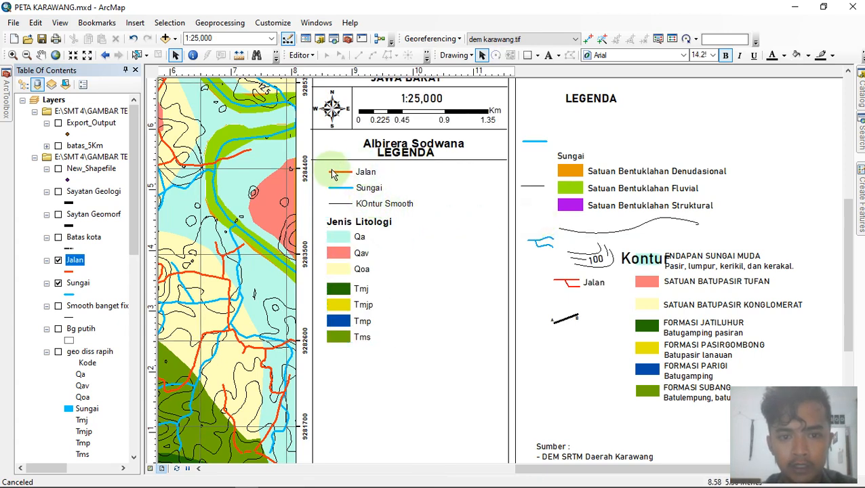
click(381, 214)
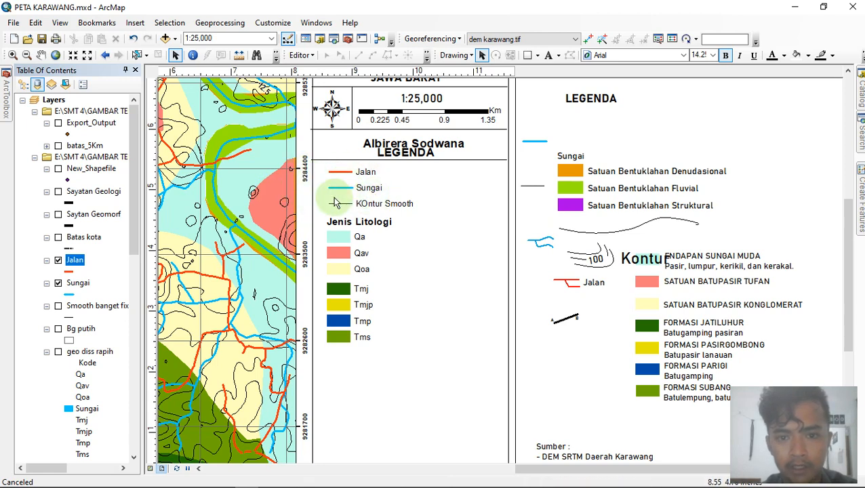
Step: Move the contour symbol with its Kontur label off the ENDAPAN SUNGAI MUDA entry to the free space above Satuan Bentuklahan Denudasional
mouse_move(521, 227)
mouse_down()
mouse_move(528, 241)
mouse_move(558, 259)
mouse_up()
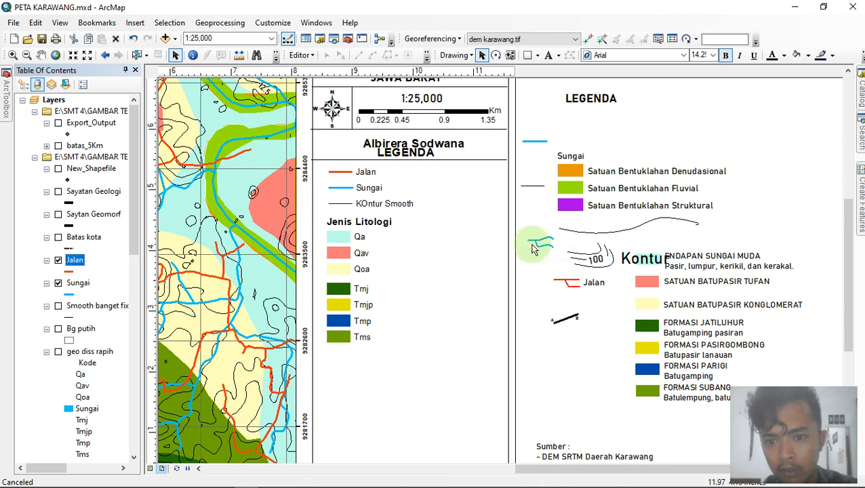
drag(544, 267, 605, 310)
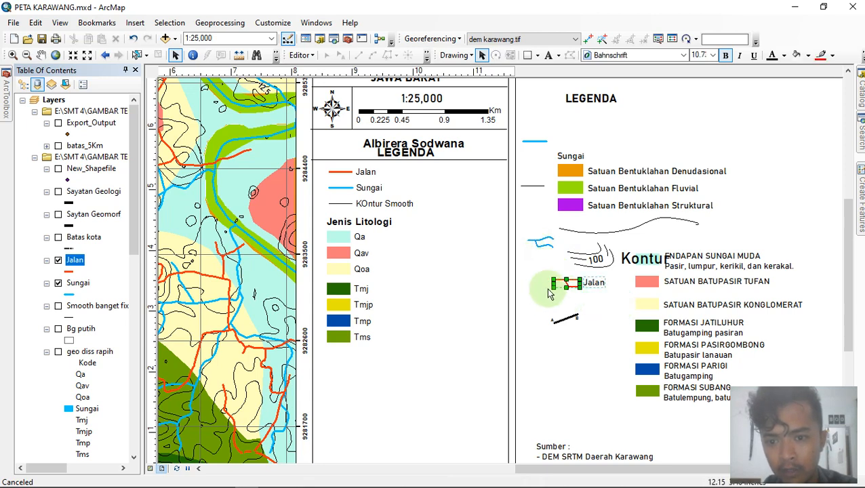
click(555, 269)
click(598, 262)
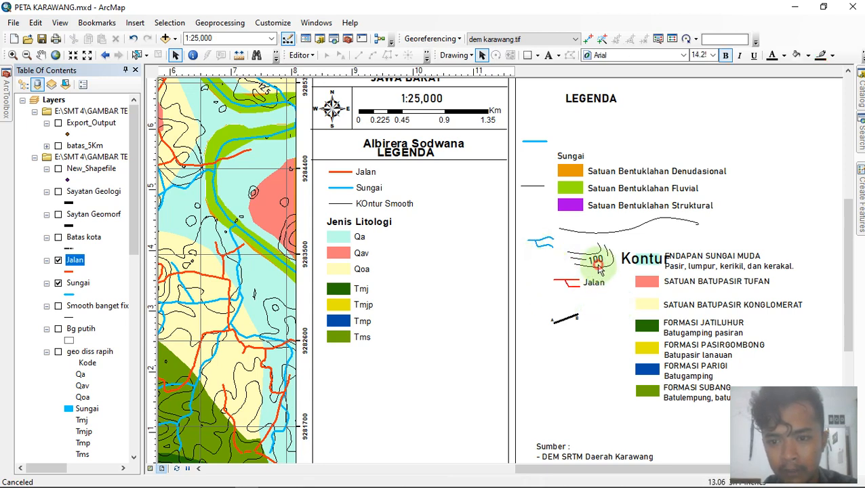
mouse_move(601, 258)
mouse_down()
mouse_move(639, 189)
mouse_move(630, 146)
mouse_up()
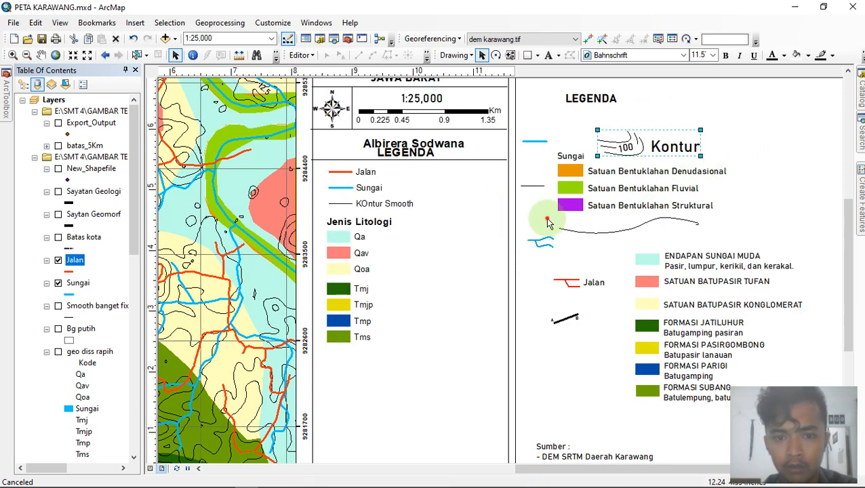
Step: Ungroup the Jalan, Sungai and KOntur Smooth legend entries so their line symbols and labels become separate elements
click(343, 239)
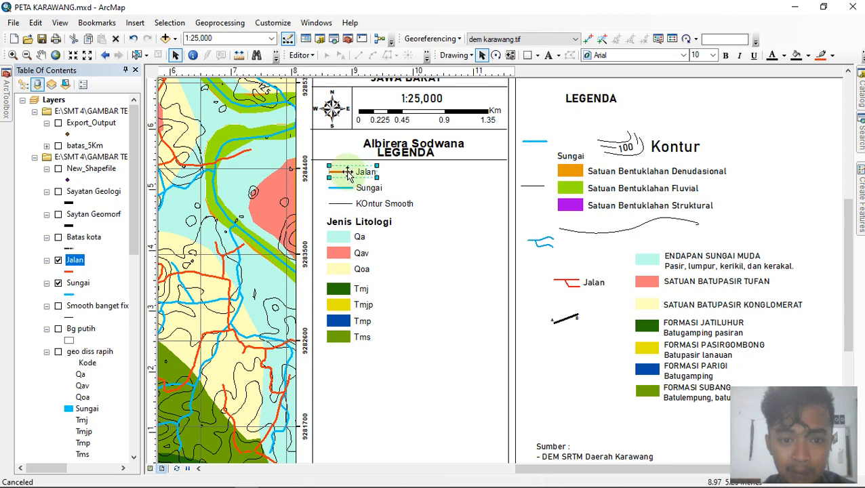
right_click(369, 192)
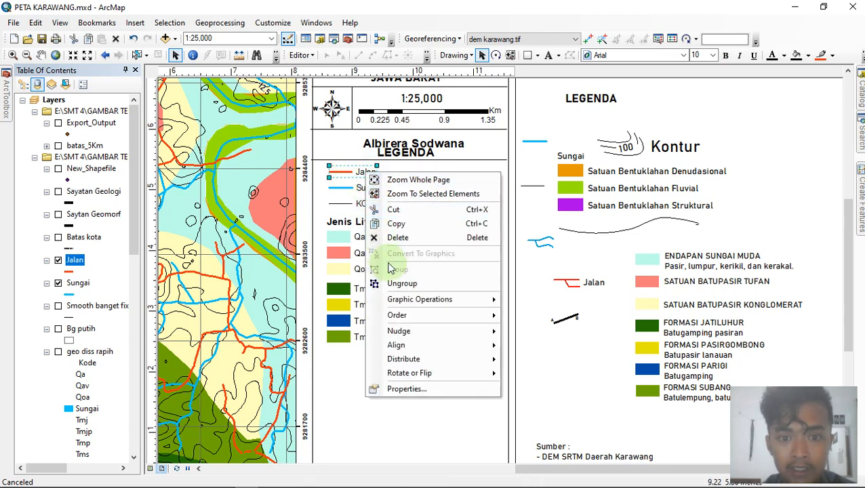
click(396, 284)
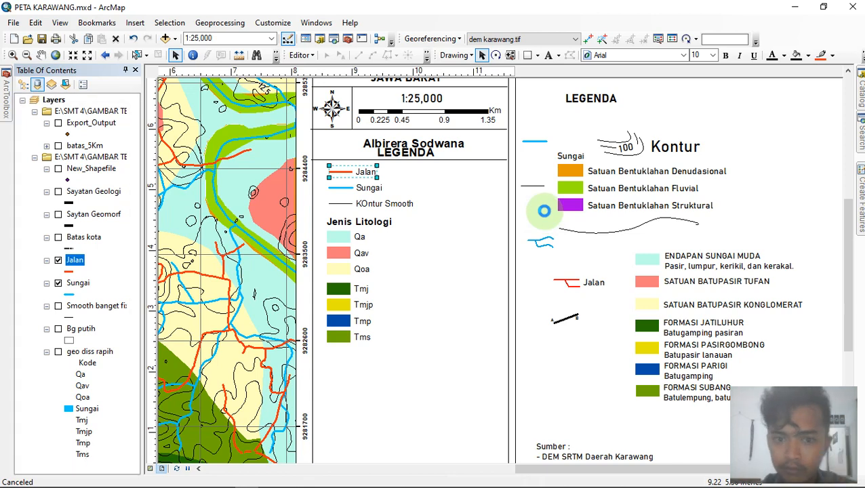
click(371, 190)
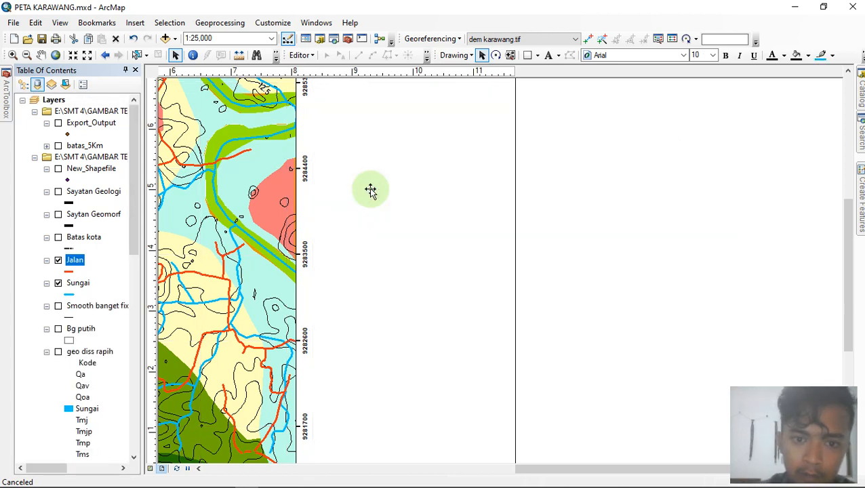
right_click(371, 193)
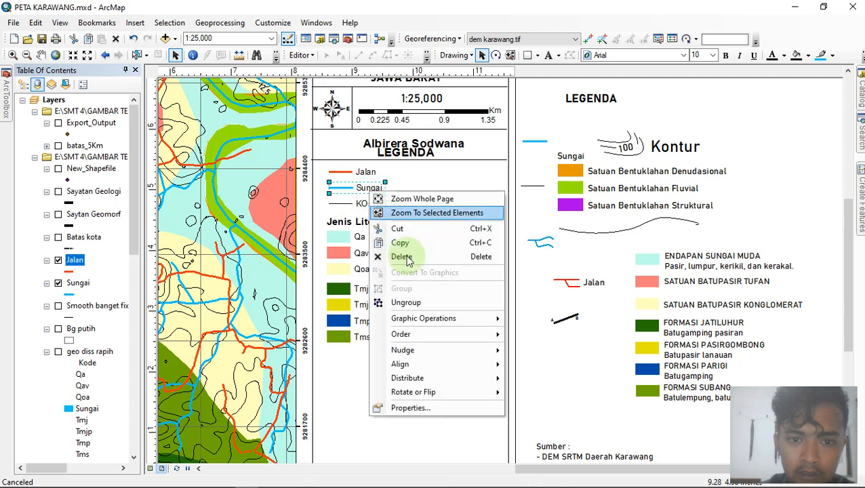
click(368, 224)
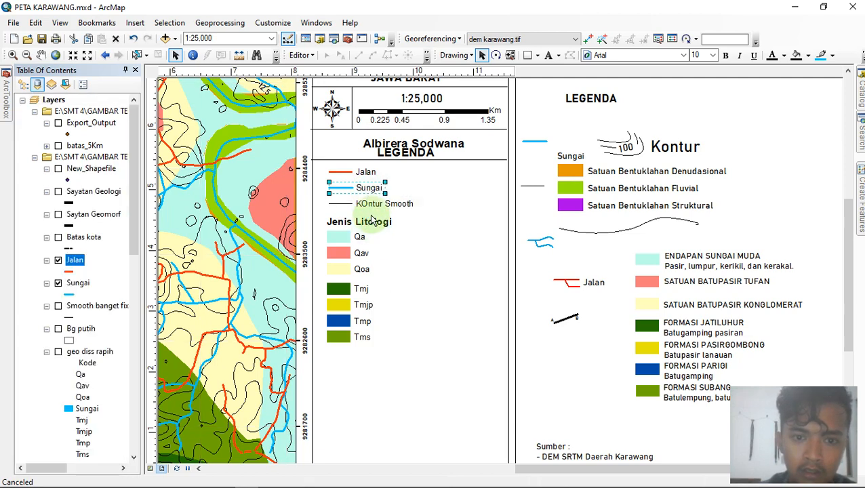
right_click(368, 208)
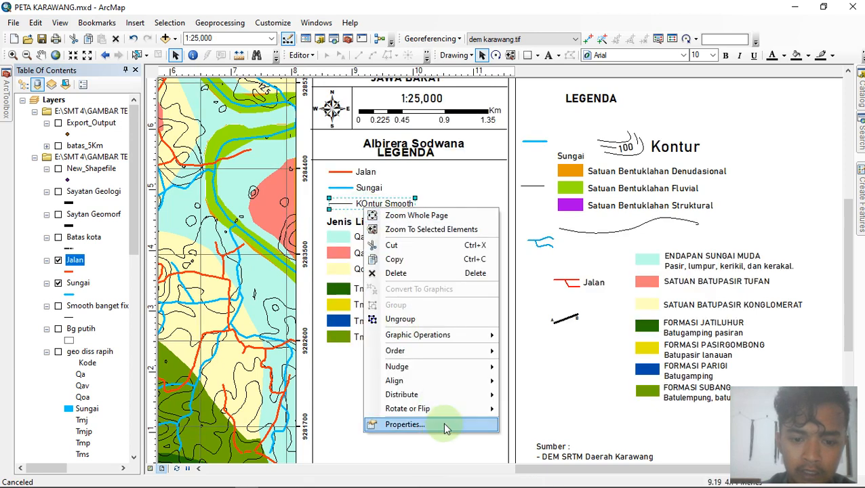
click(400, 319)
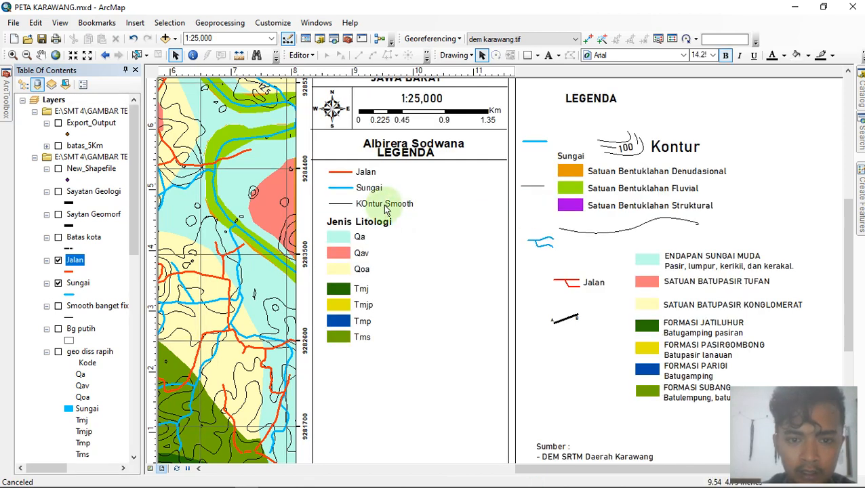
Step: Change the text of the KOntur Smooth legend label to Kontur
double_click(384, 205)
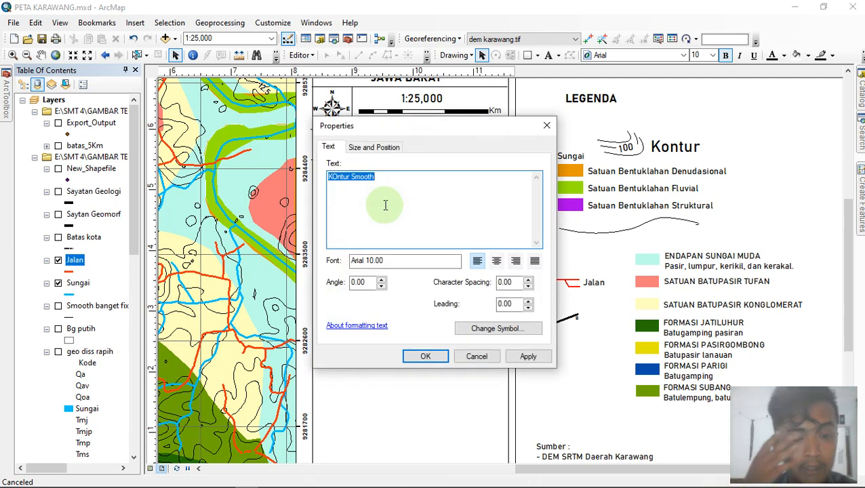
text(Kontur)
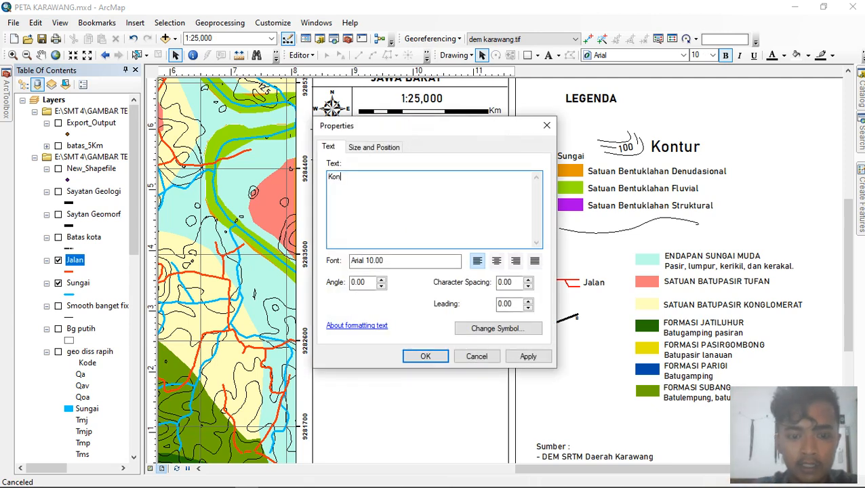
click(526, 356)
click(440, 360)
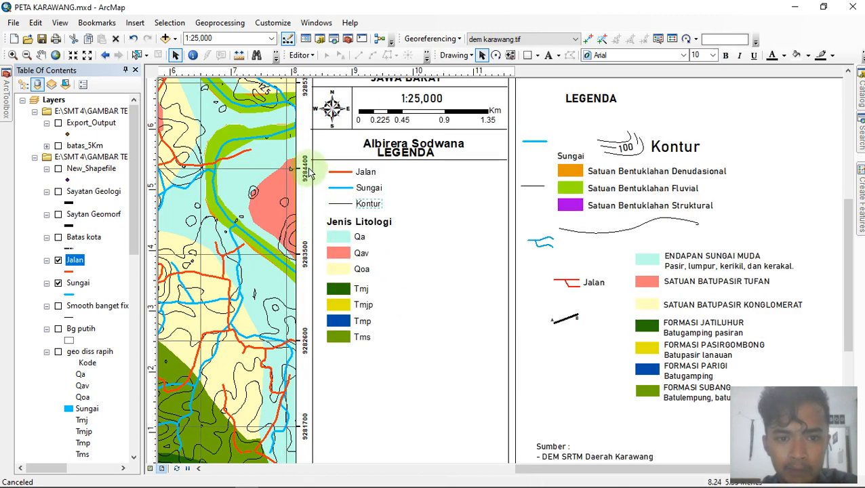
Step: Delete the line symbols beside the Jalan, Sungai and Kontur labels in the title panel legend
drag(310, 167, 352, 212)
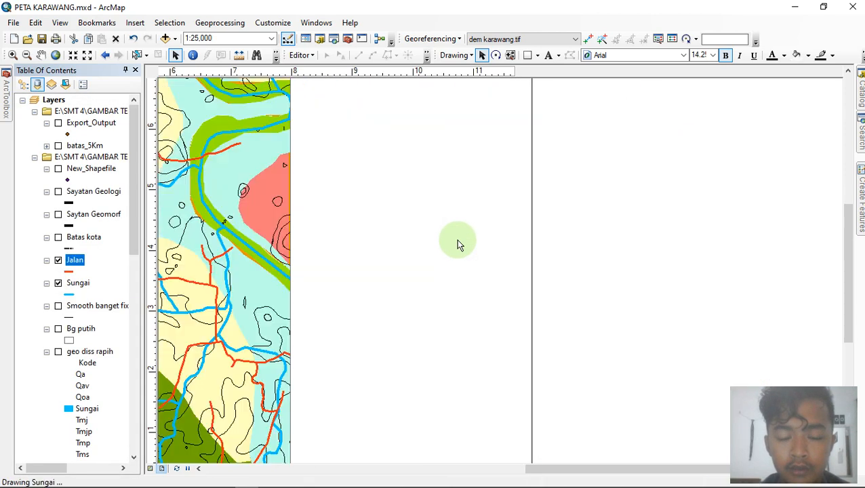
click(564, 225)
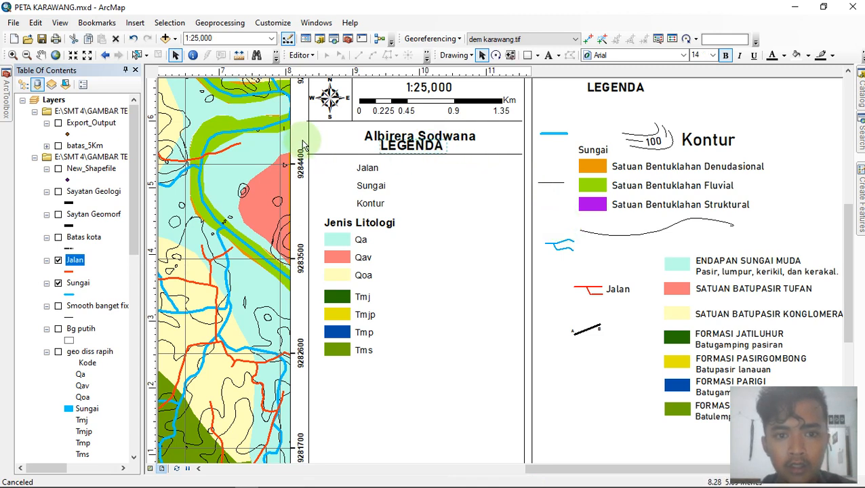
Step: Move the LEGENDA heading below the dividing line and shift the labels and Jenis Litologi group slightly down beneath it
drag(415, 151, 422, 171)
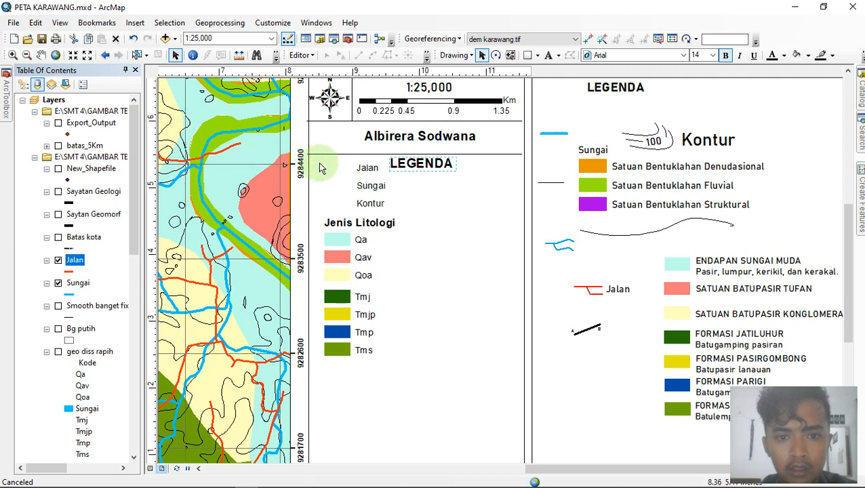
drag(308, 158, 391, 380)
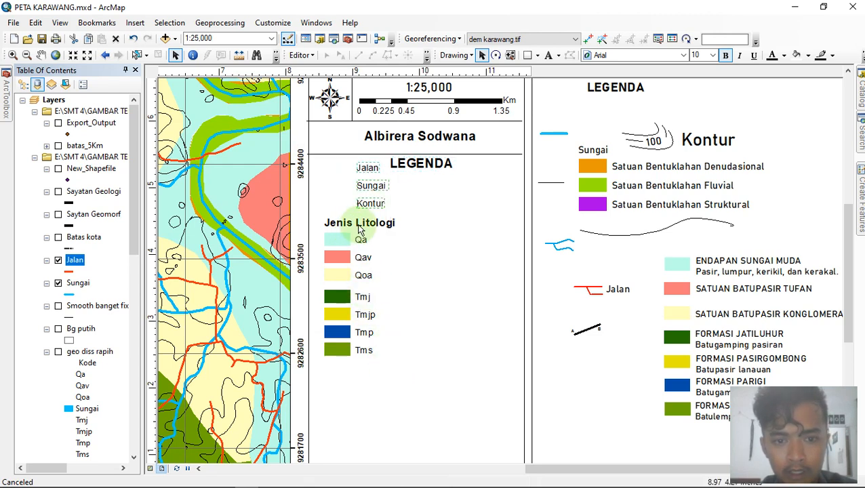
click(347, 236)
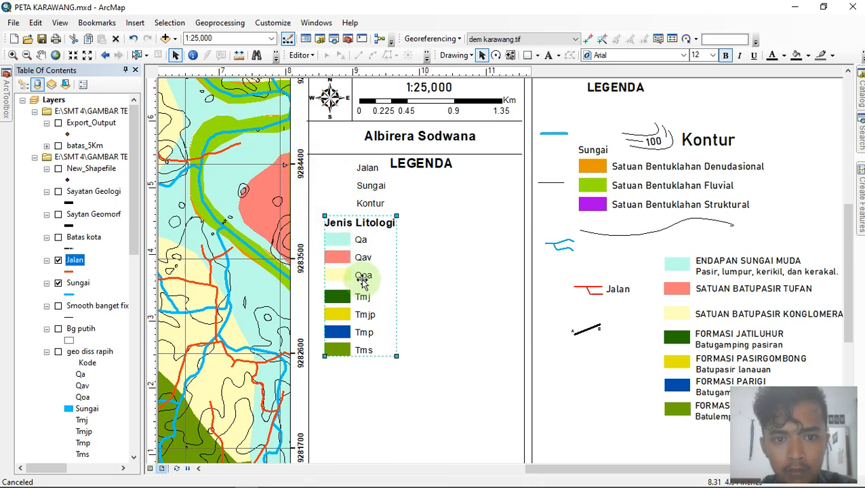
drag(395, 373, 390, 395)
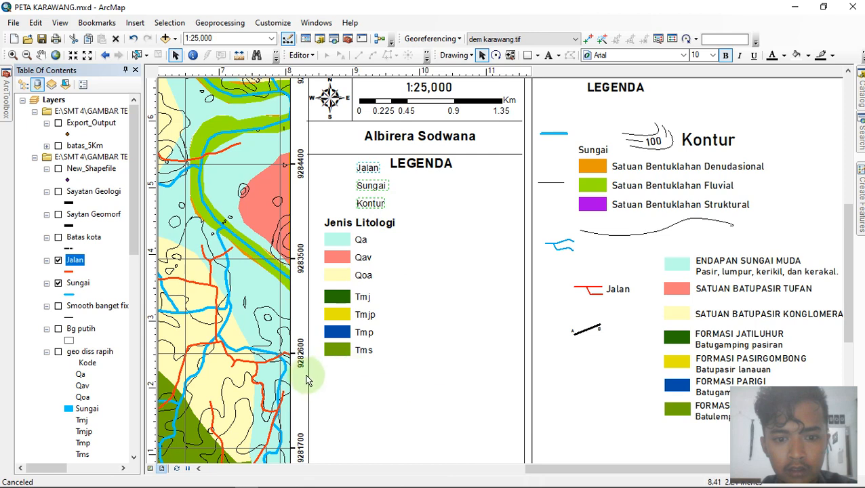
drag(346, 297, 370, 184)
click(613, 259)
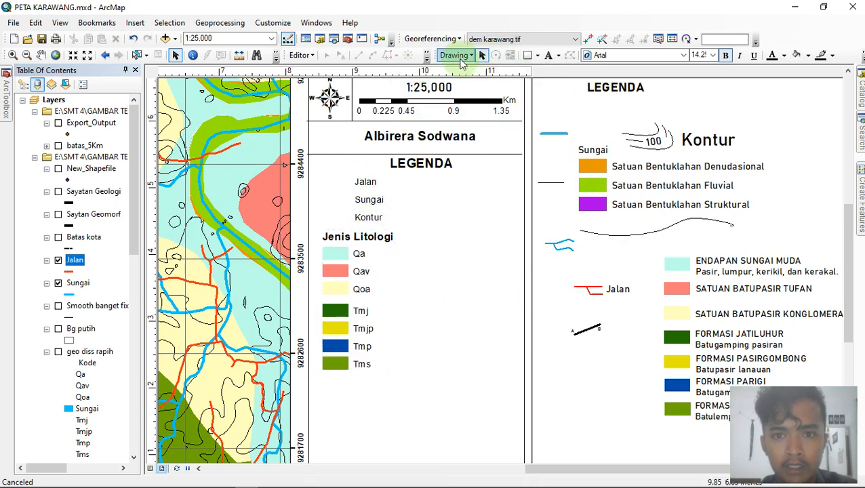
Step: Draw a horizontal line about 0.35 in long beside the Jalan label as the main road stroke
click(539, 57)
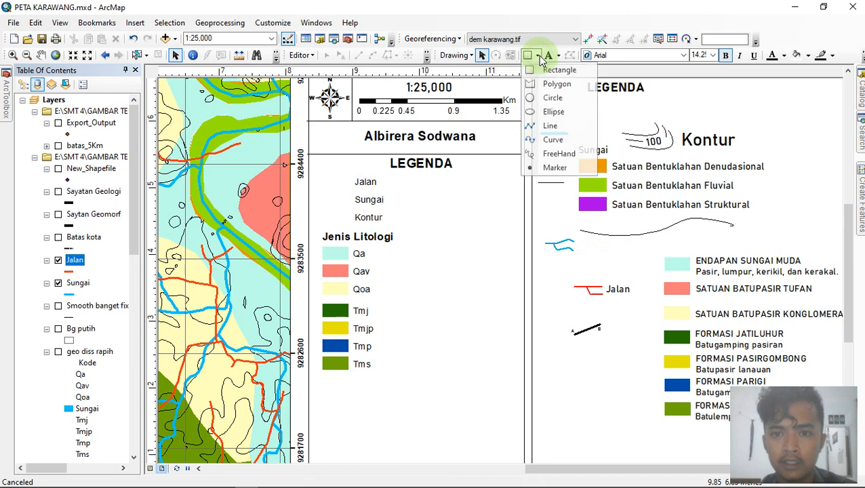
click(558, 131)
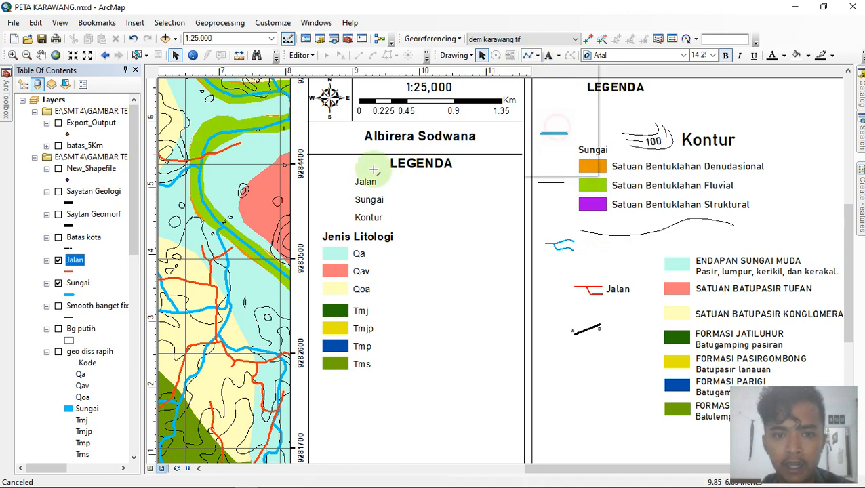
click(321, 178)
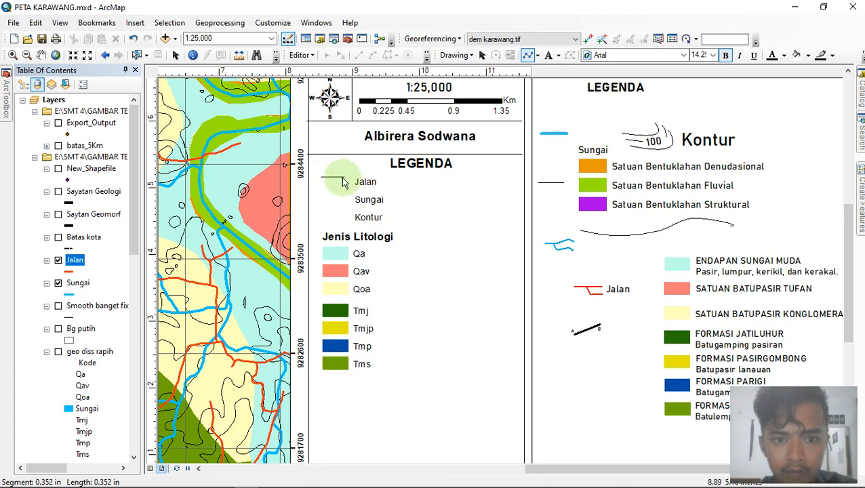
double_click(343, 182)
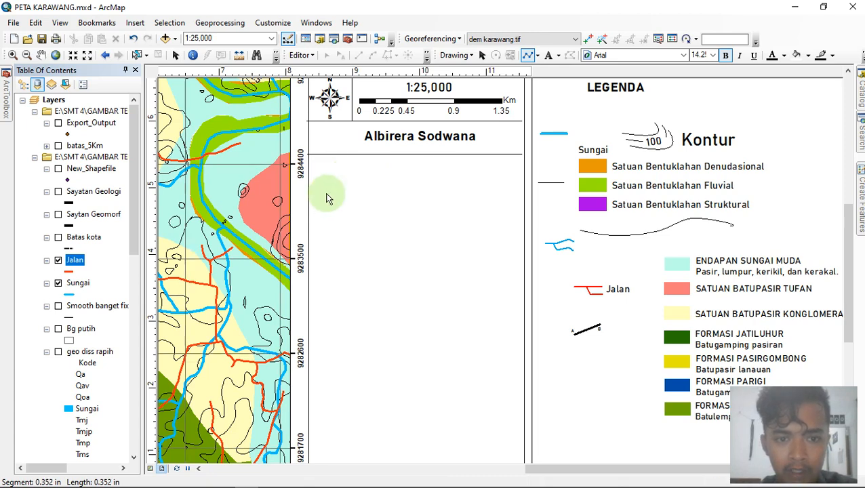
Step: Add a slanted line and a short horizontal line, each about 0.13 in long, branching below the main road stroke
click(531, 59)
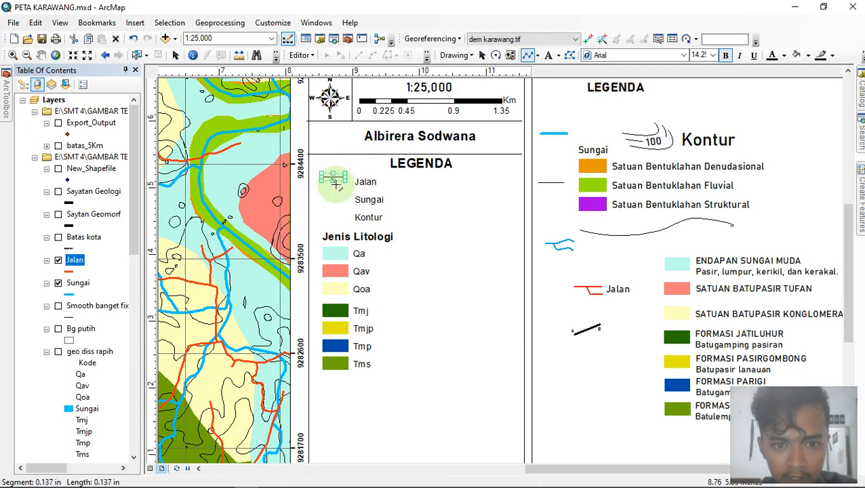
double_click(335, 185)
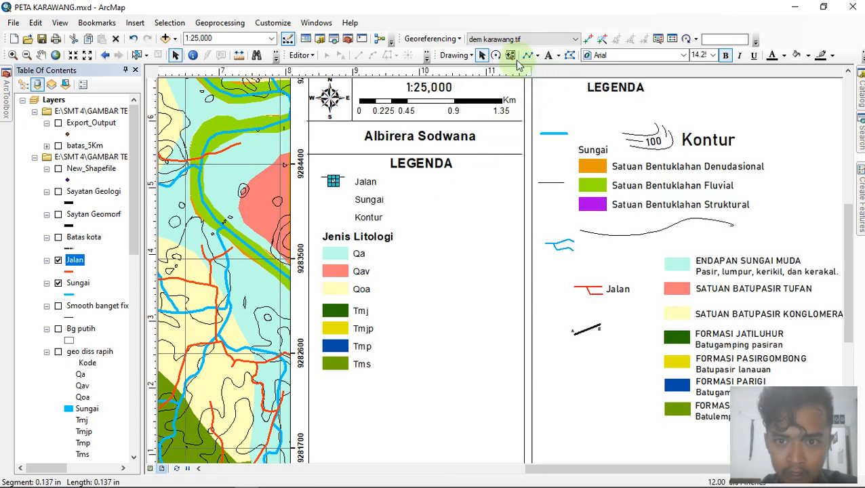
click(526, 57)
click(334, 182)
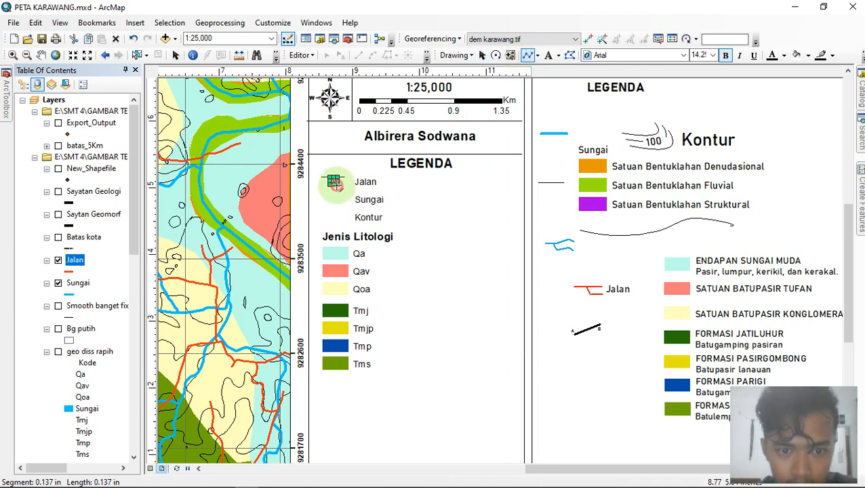
double_click(345, 183)
click(471, 187)
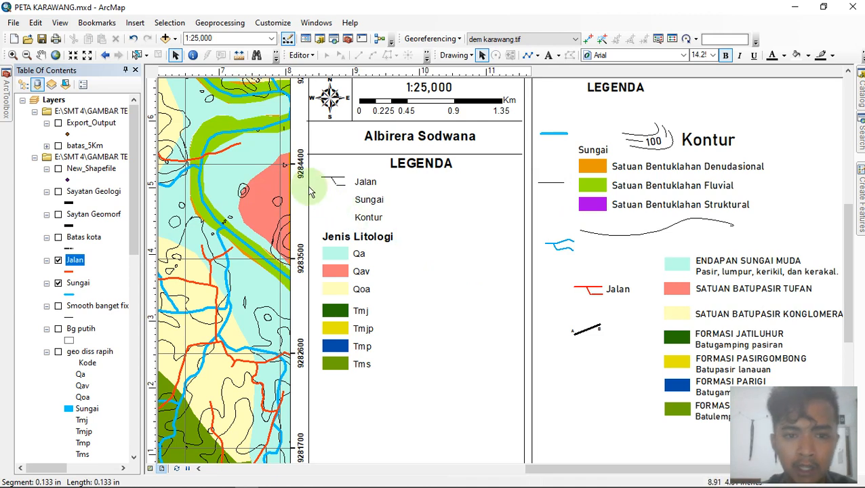
Step: Set the three road symbol lines beside Jalan to red with a width of 2
drag(303, 168, 343, 198)
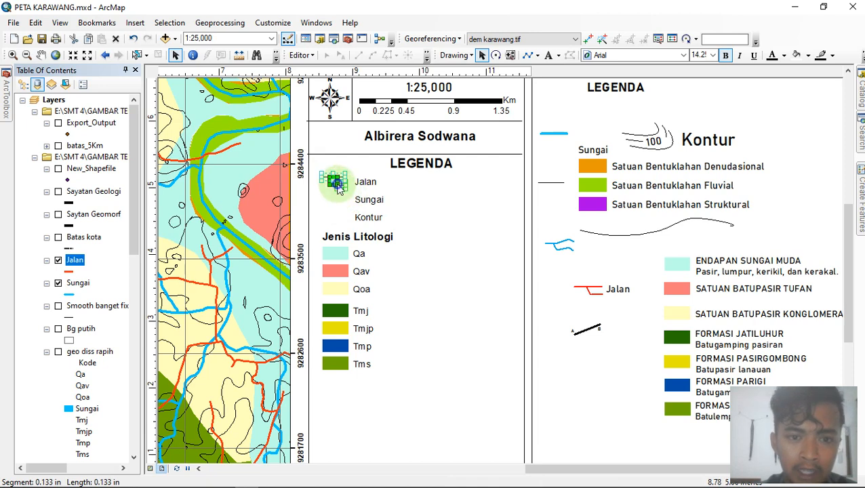
right_click(337, 189)
click(386, 397)
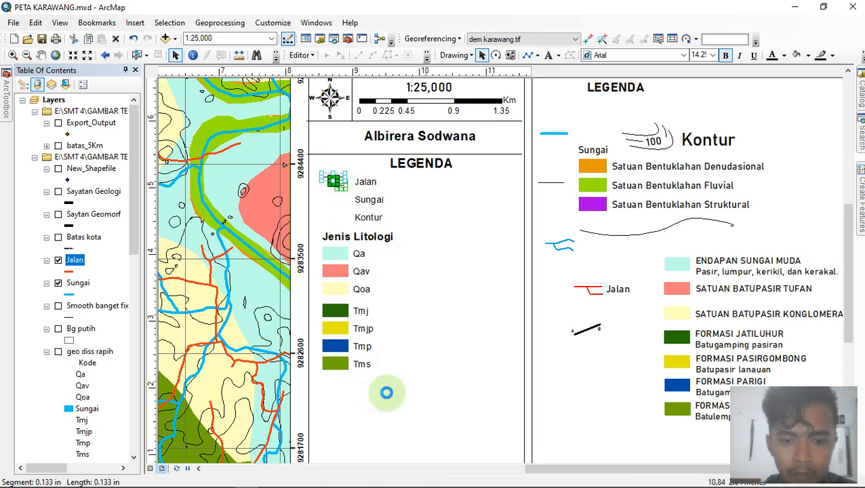
click(384, 195)
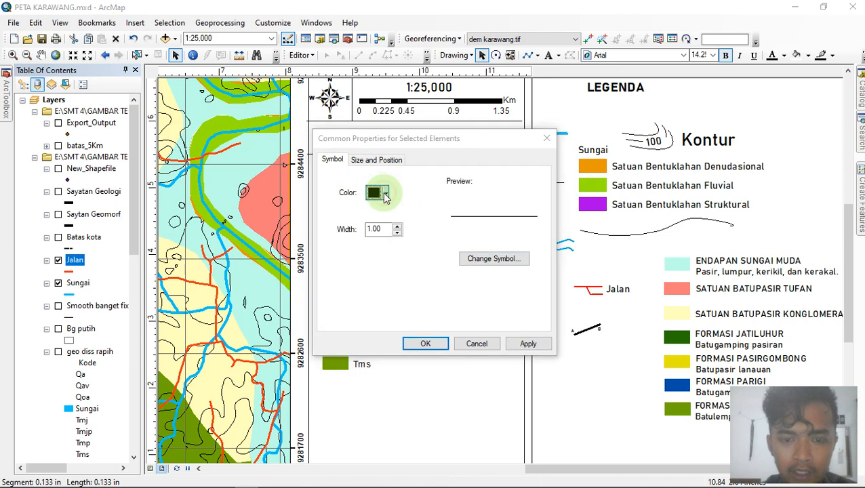
click(384, 251)
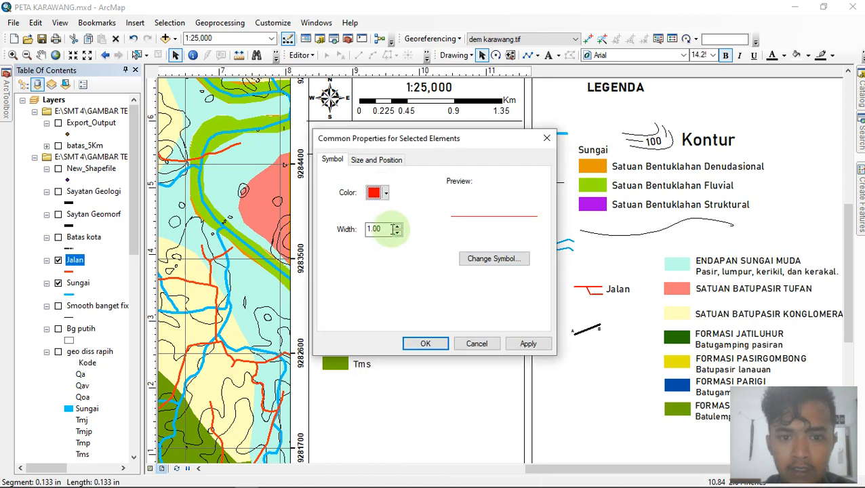
click(397, 227)
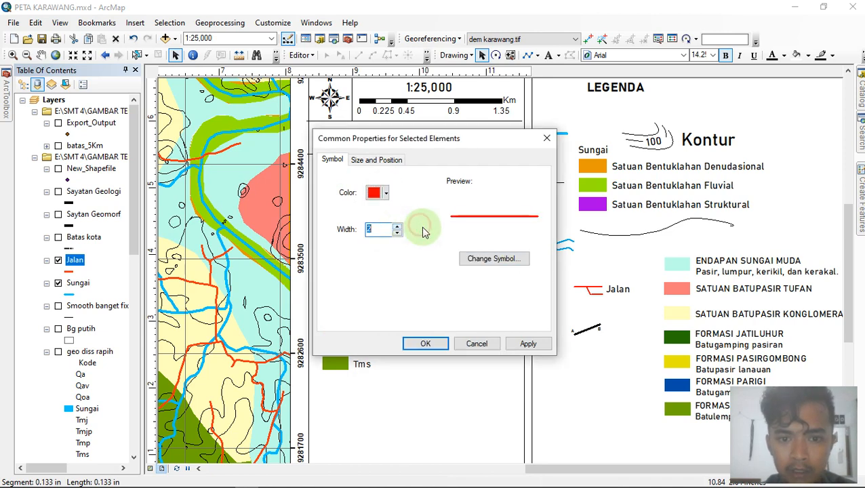
click(528, 344)
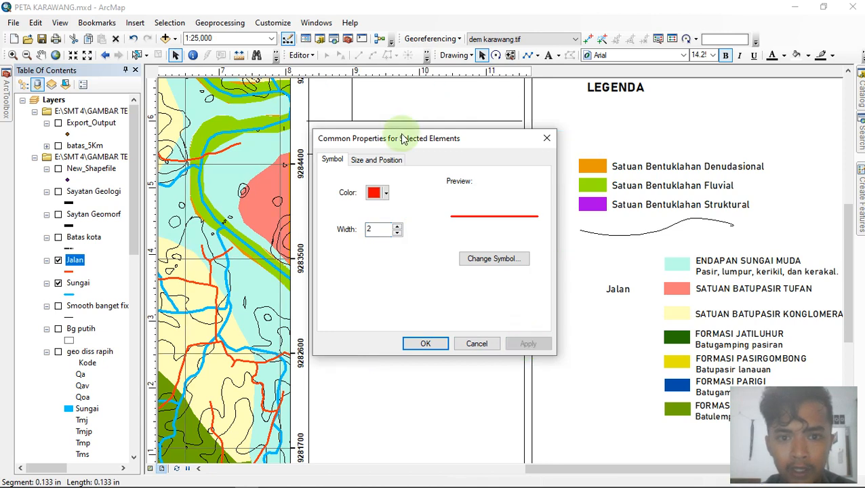
drag(399, 133, 544, 135)
click(563, 345)
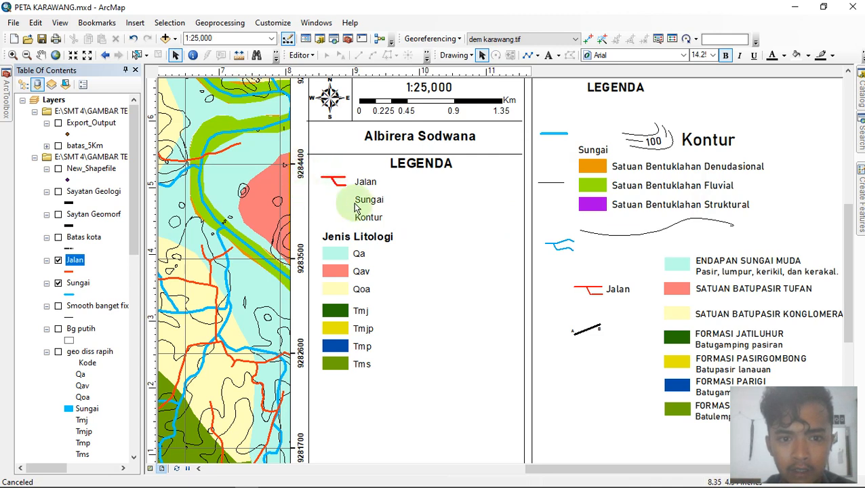
Step: Group the three red road lines beside the Jalan label into one symbol
drag(301, 167, 361, 198)
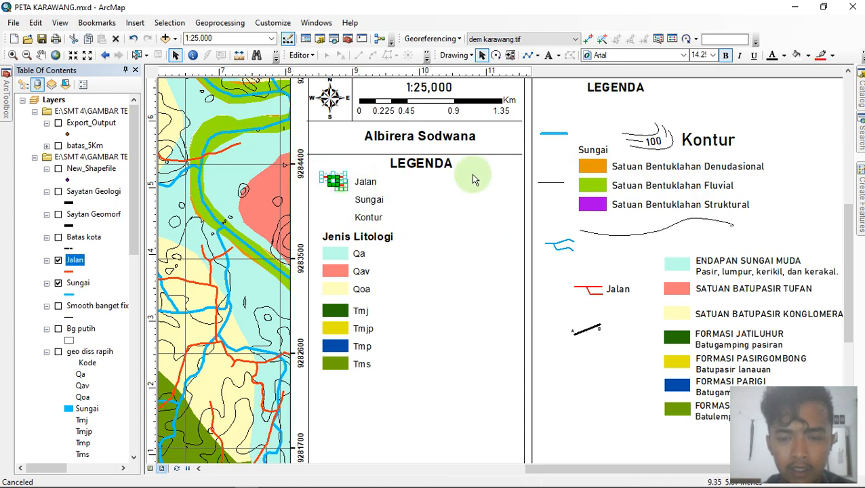
right_click(335, 181)
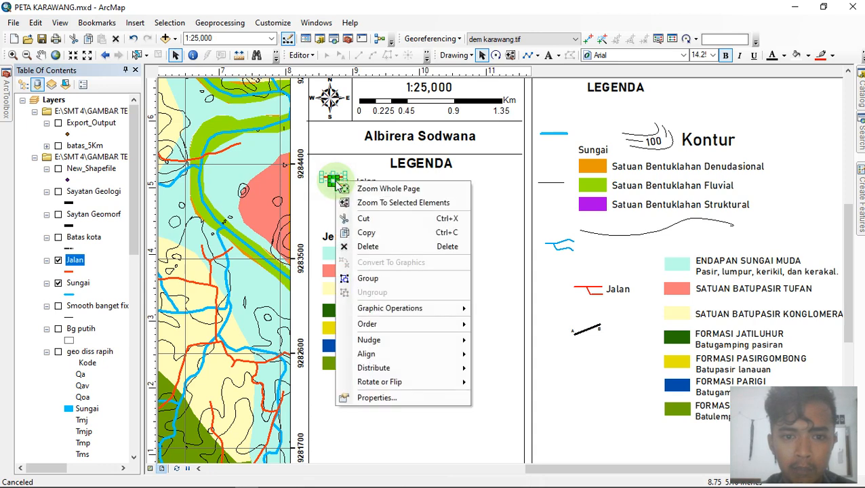
click(384, 284)
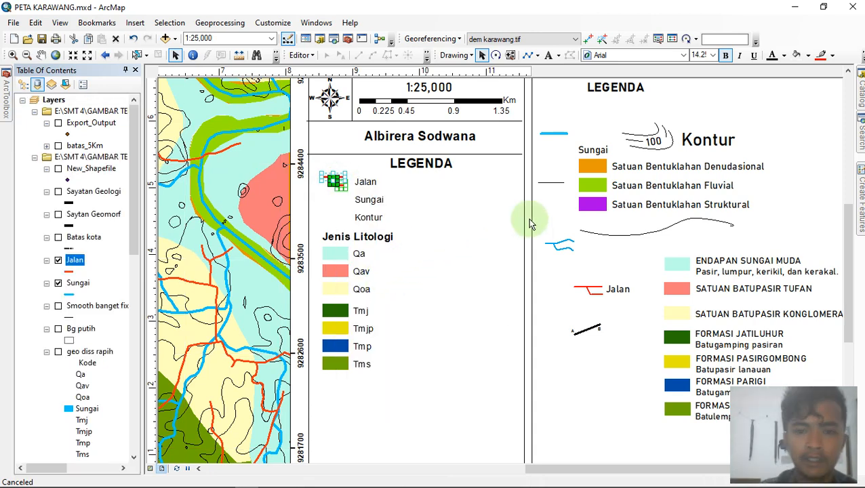
click(550, 208)
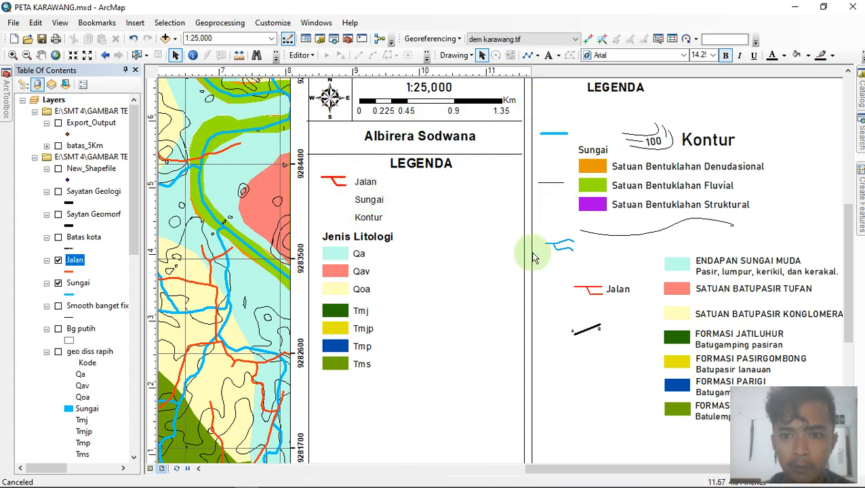
Step: Draw a wavy curve about 0.4 in long beside the Sungai label as the main river stroke
click(557, 246)
drag(563, 246, 569, 250)
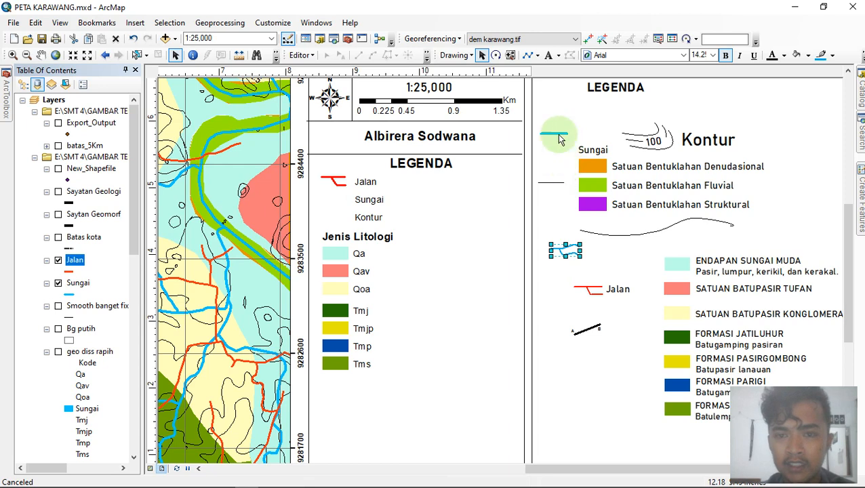
click(539, 56)
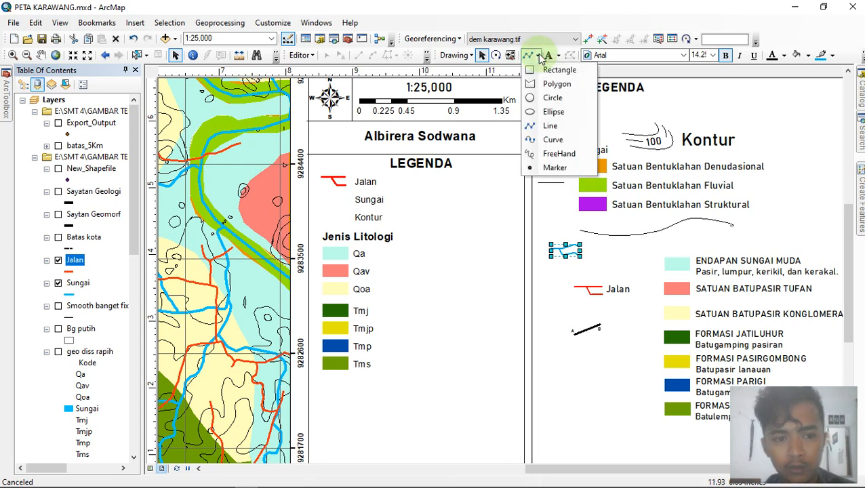
click(552, 141)
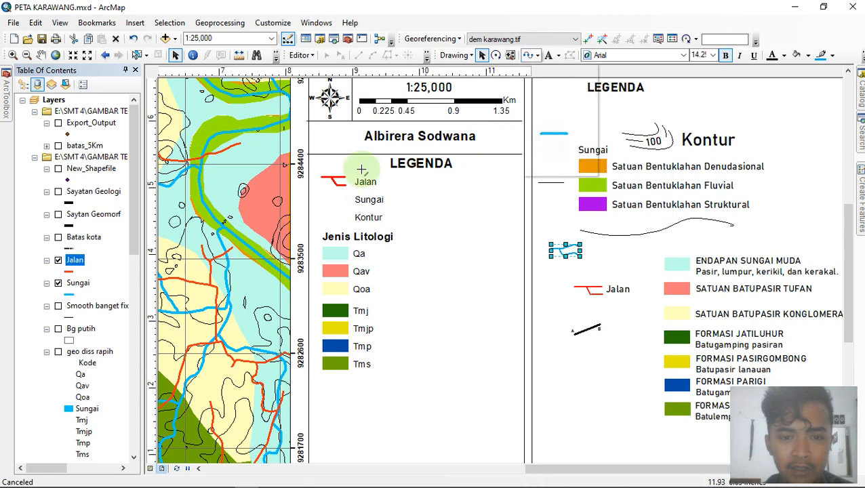
click(321, 201)
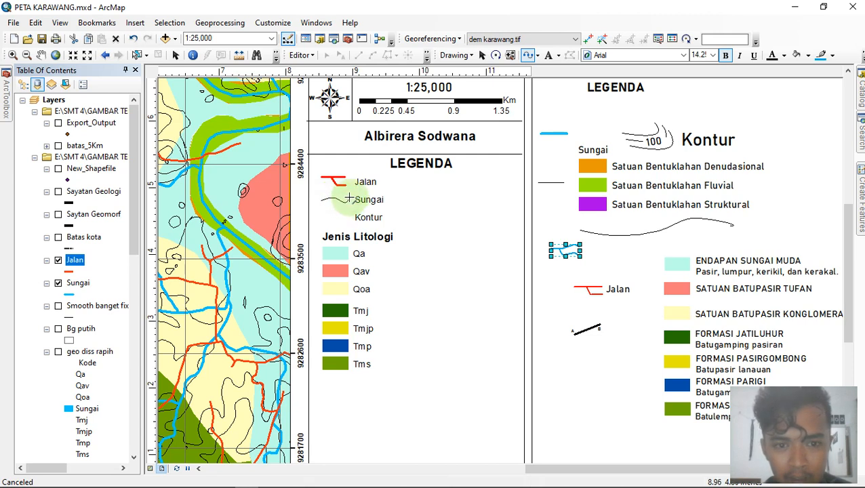
double_click(349, 199)
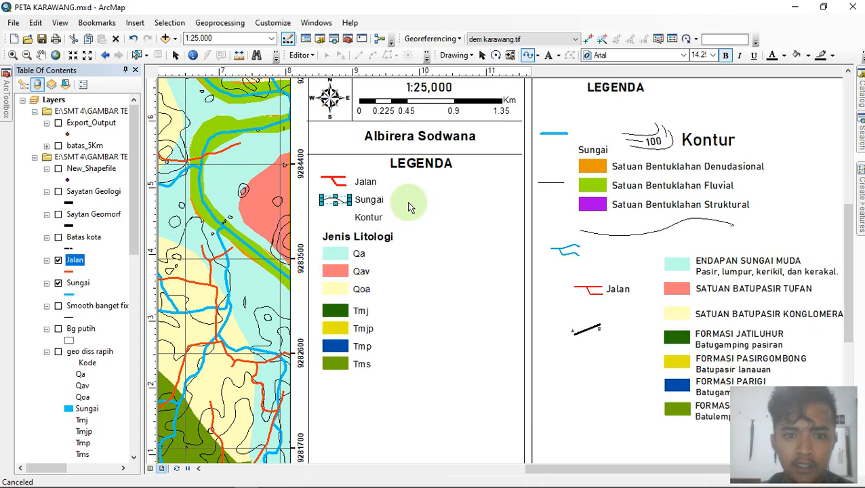
Step: Add a second curve about 0.3 in long branching below the main river stroke
click(483, 55)
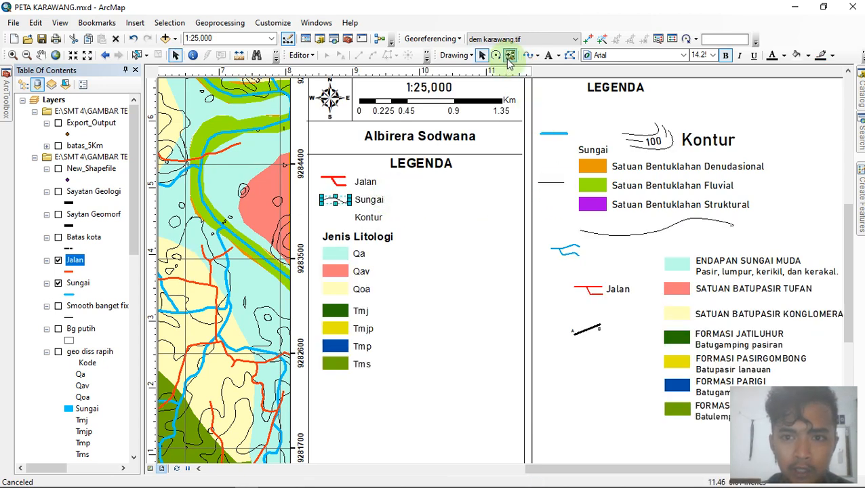
click(528, 57)
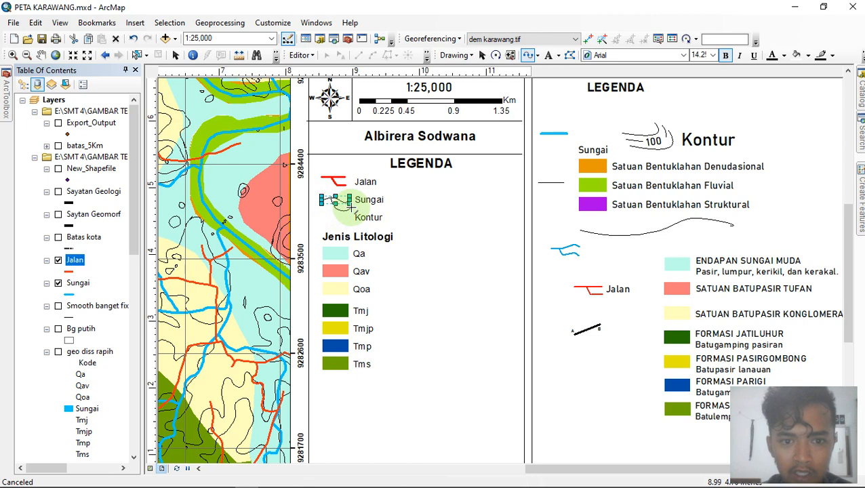
double_click(350, 206)
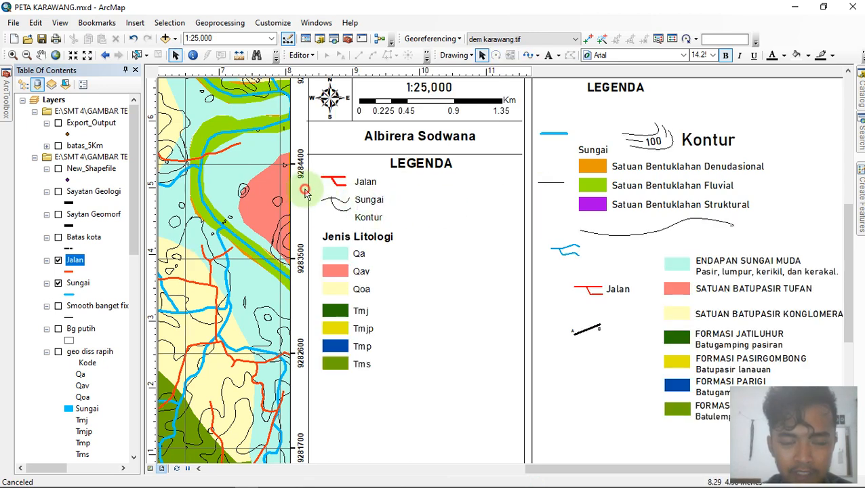
Step: Set the color of both river curves beside Sungai to light blue
drag(305, 193, 353, 228)
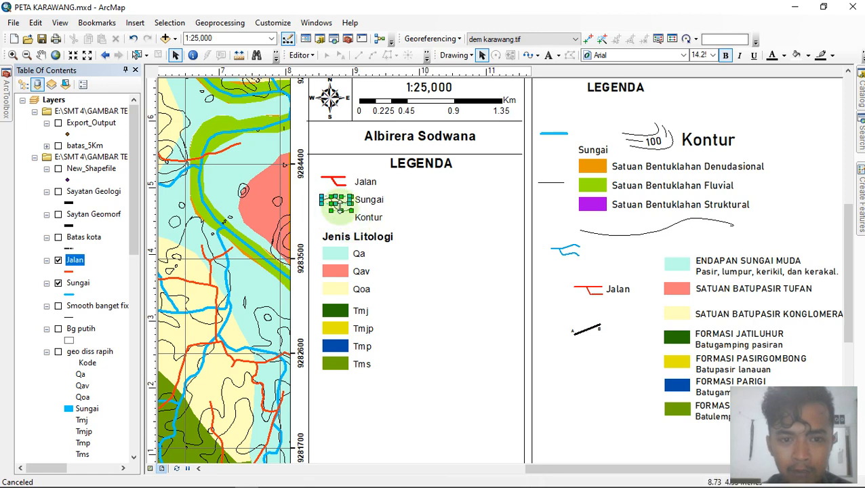
right_click(344, 202)
click(384, 419)
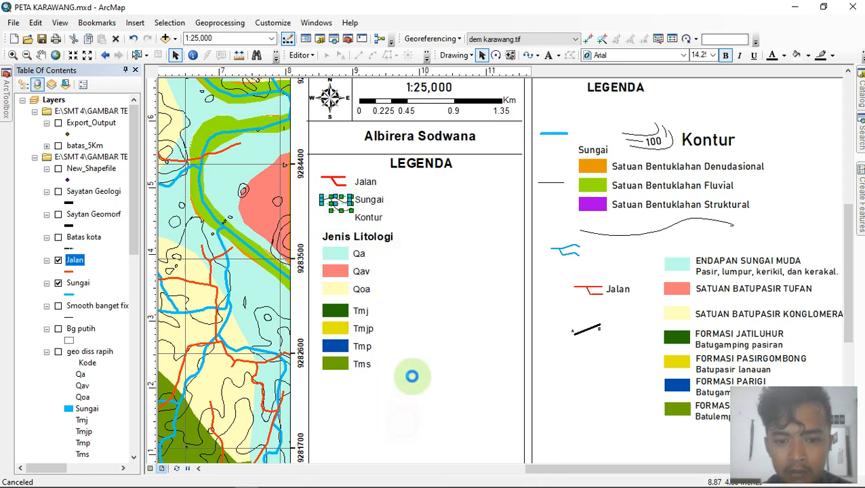
click(388, 194)
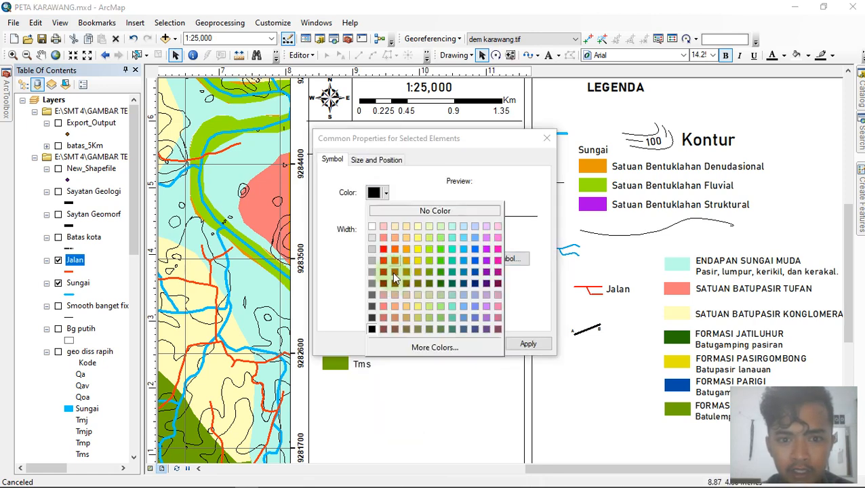
click(461, 248)
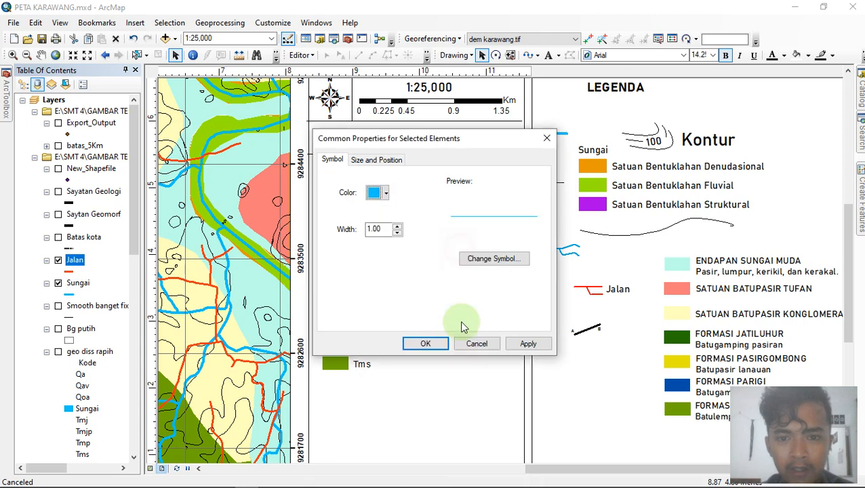
click(528, 344)
click(425, 344)
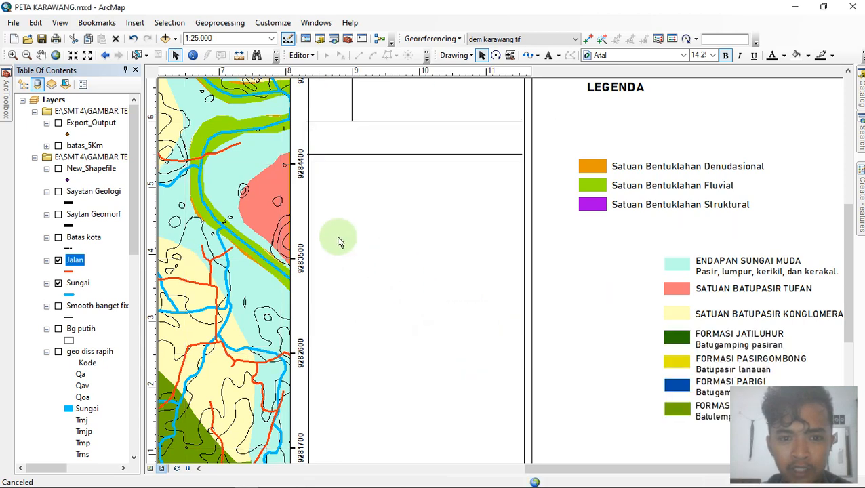
Step: Set the line width of both river curves beside Sungai to 2
click(336, 203)
right_click(339, 205)
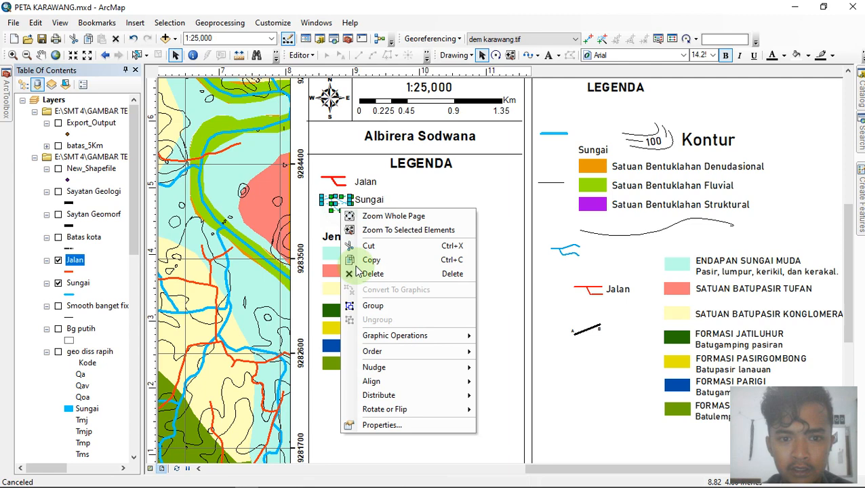
click(398, 422)
click(398, 225)
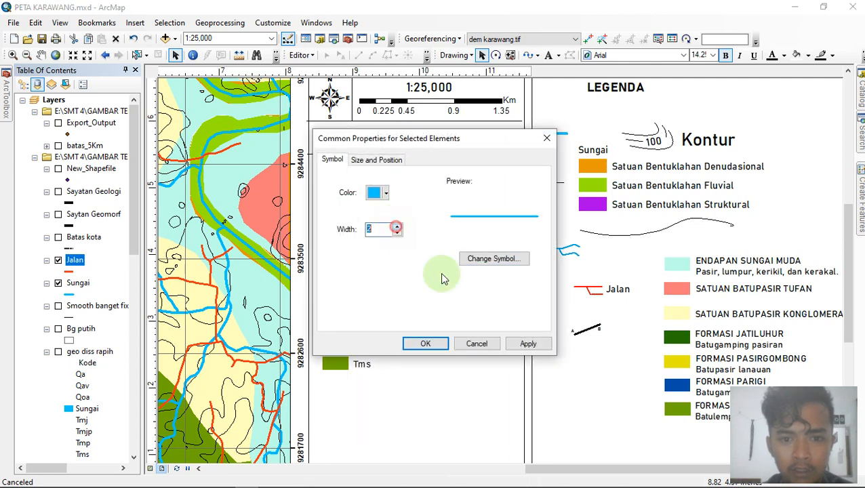
click(426, 344)
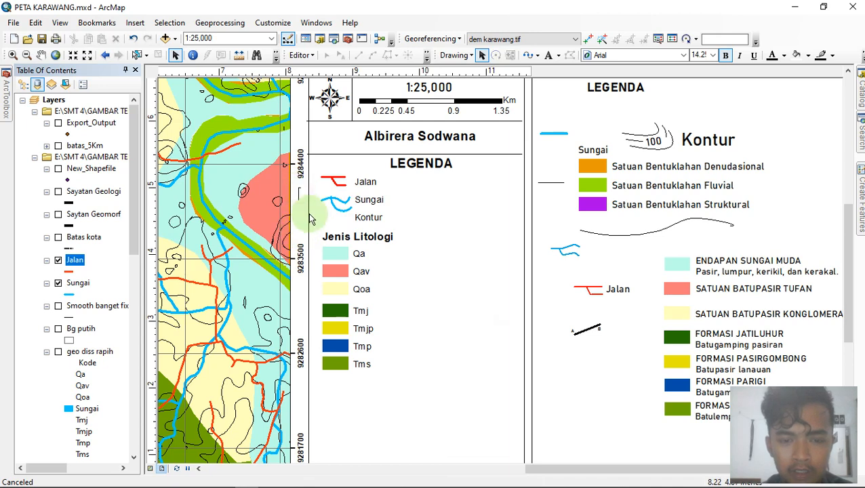
Step: Group the two blue river curves beside Sungai into one symbol
drag(298, 188, 354, 227)
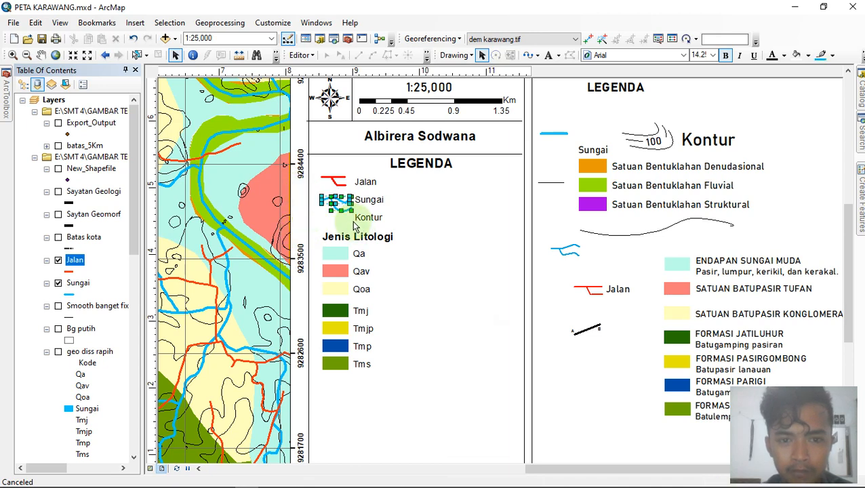
right_click(346, 207)
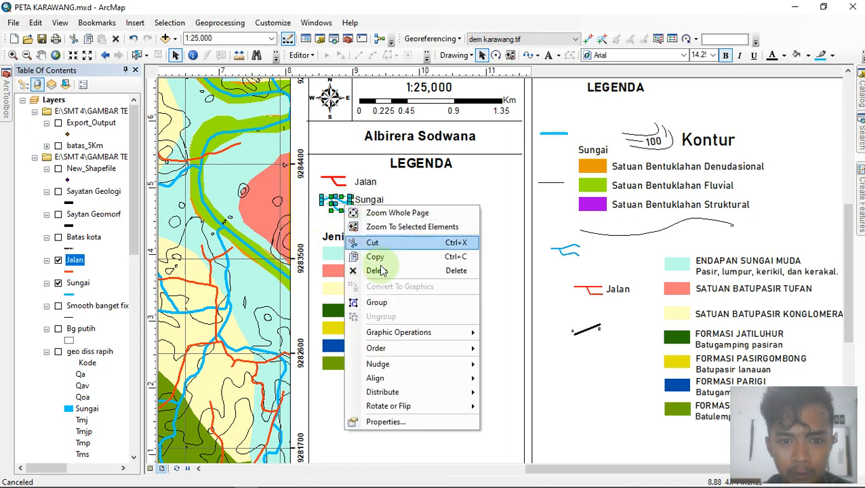
click(377, 303)
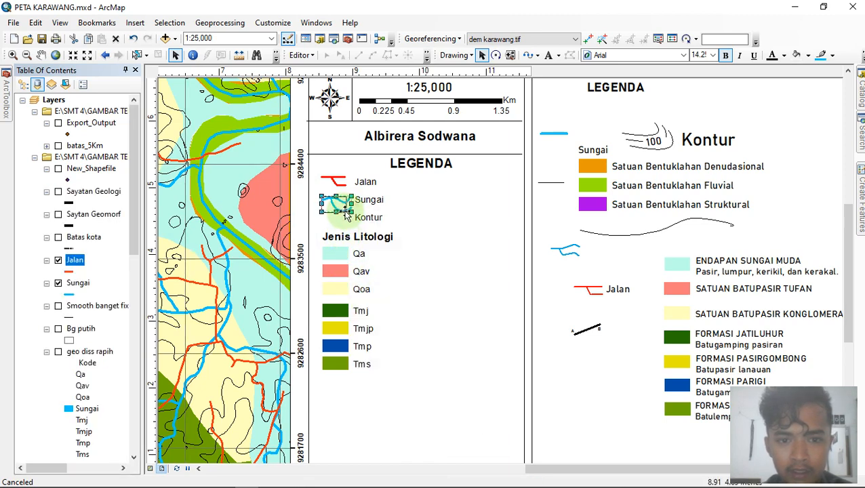
Step: Shrink the grouped river symbol in width and height to fit its legend row and shift it closer to the Sungai label
click(341, 218)
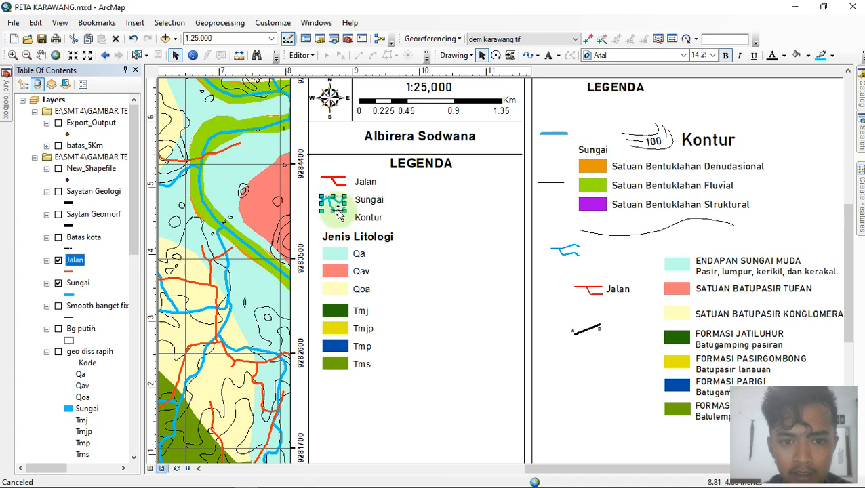
click(337, 211)
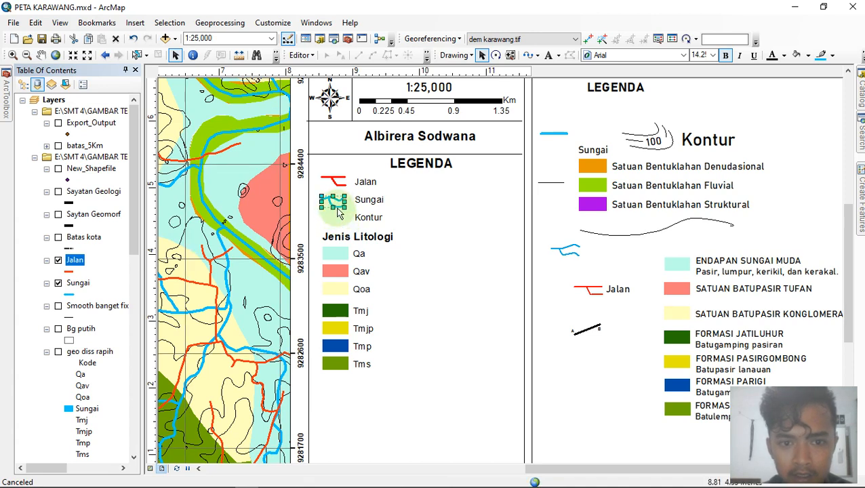
drag(342, 200, 348, 198)
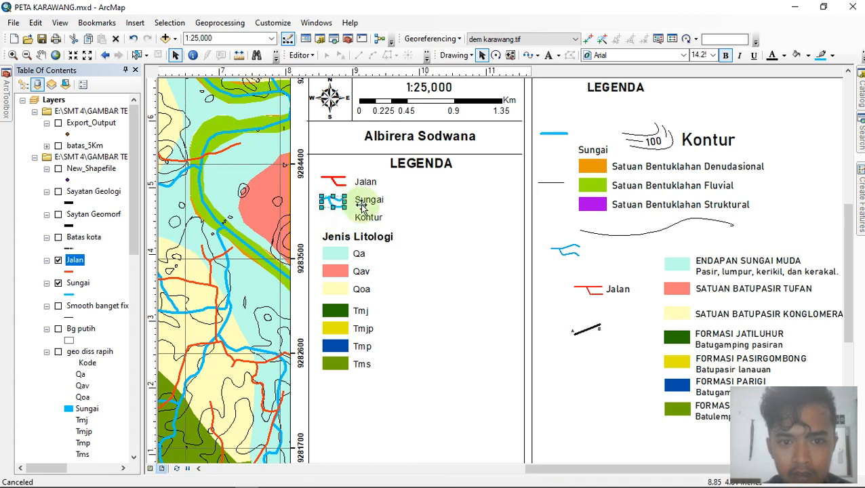
click(556, 213)
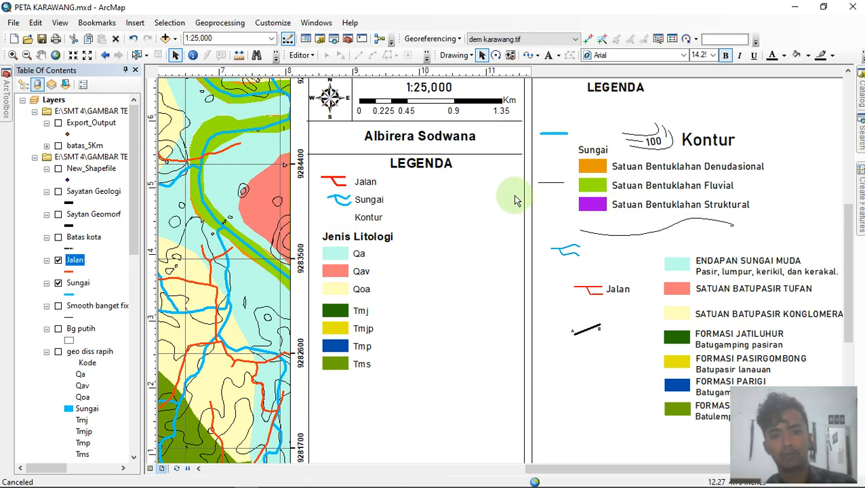
Step: Align the river symbol beside Sungai beneath the red road symbol, and shift the sample Kontur symbol outside the panel slightly to the right
click(341, 201)
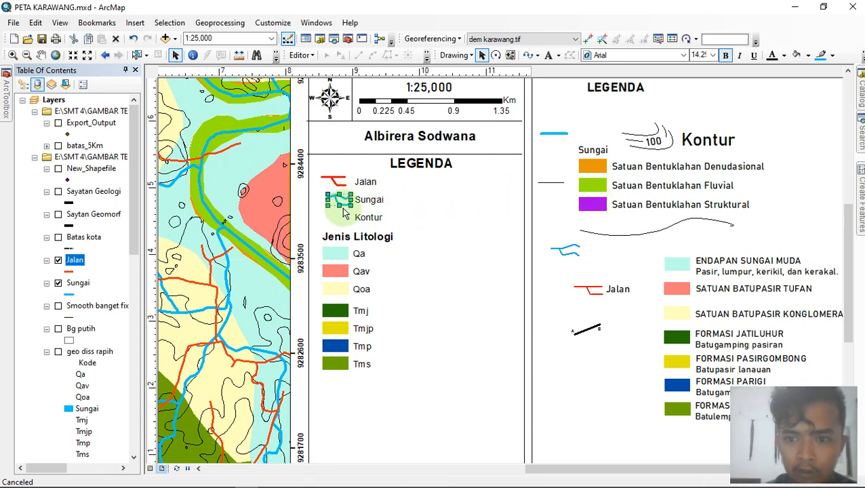
drag(344, 211, 318, 211)
click(613, 228)
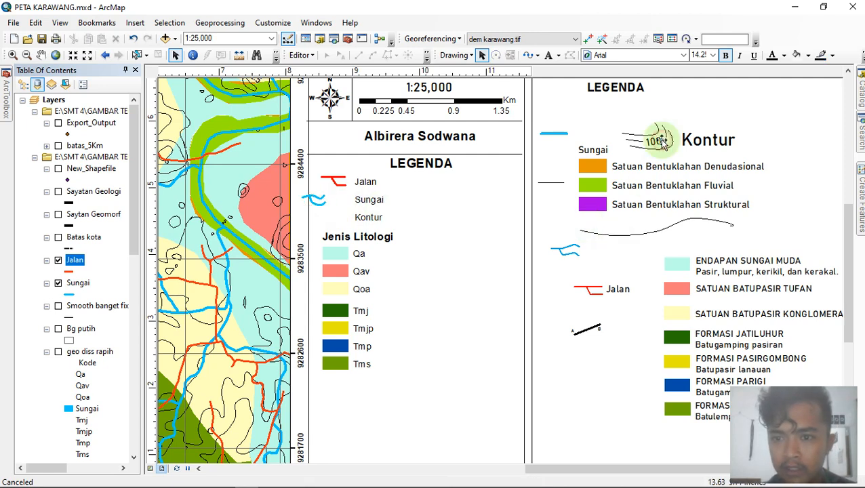
drag(662, 141, 714, 141)
key(ctrl+z)
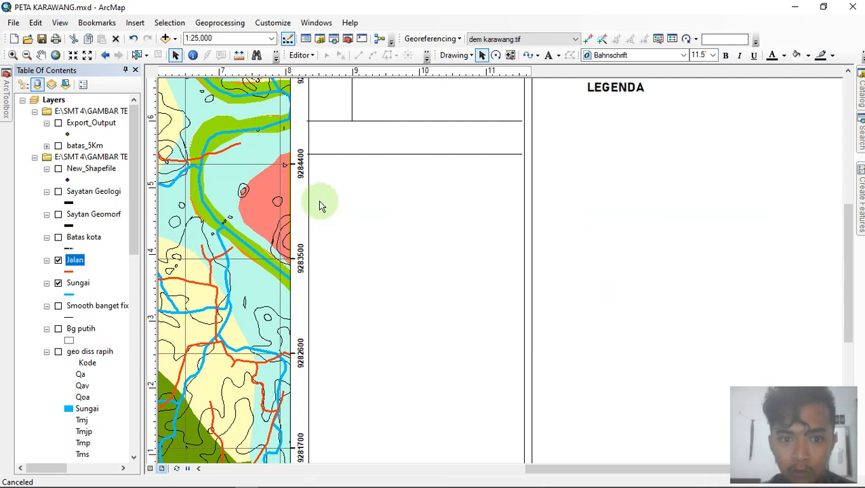
click(320, 202)
drag(321, 202, 343, 204)
click(554, 226)
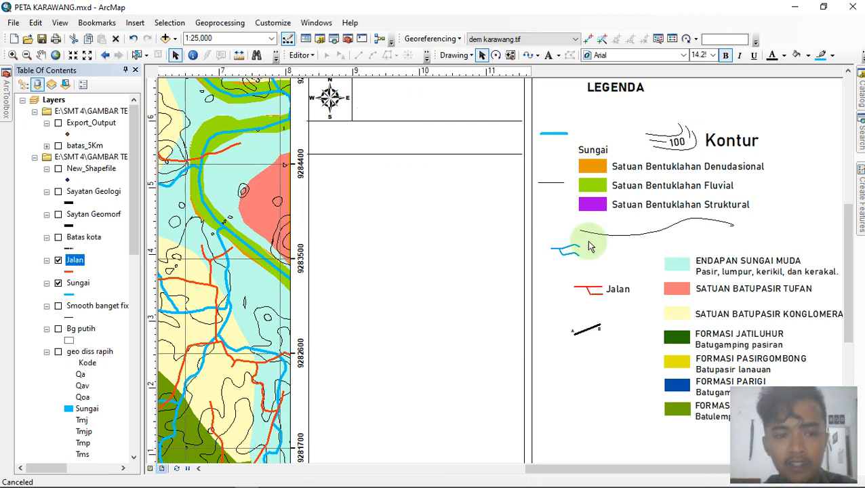
click(637, 257)
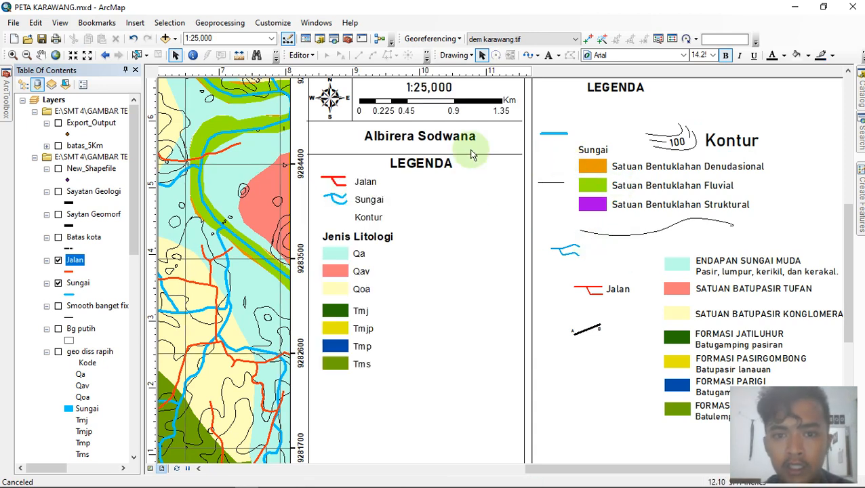
Step: Draw a U-shaped curve about 0.4 in wide in the blank legend area beside the Jenis Litologi heading as a contour line
click(529, 56)
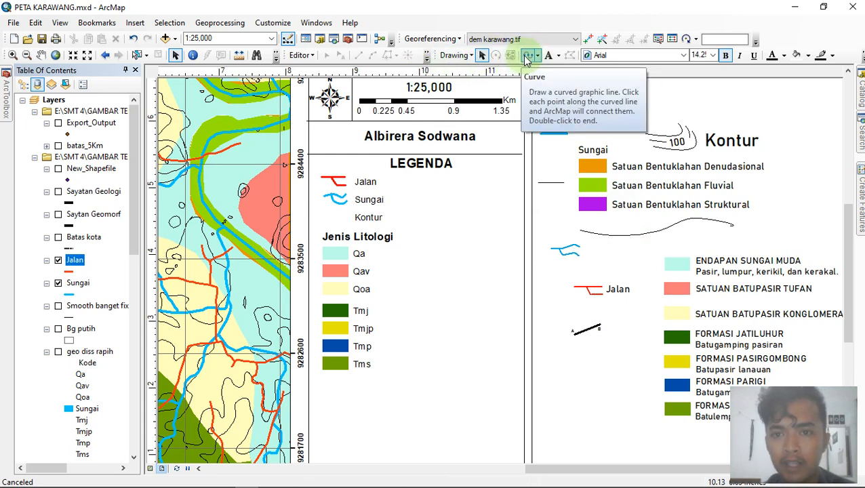
click(424, 236)
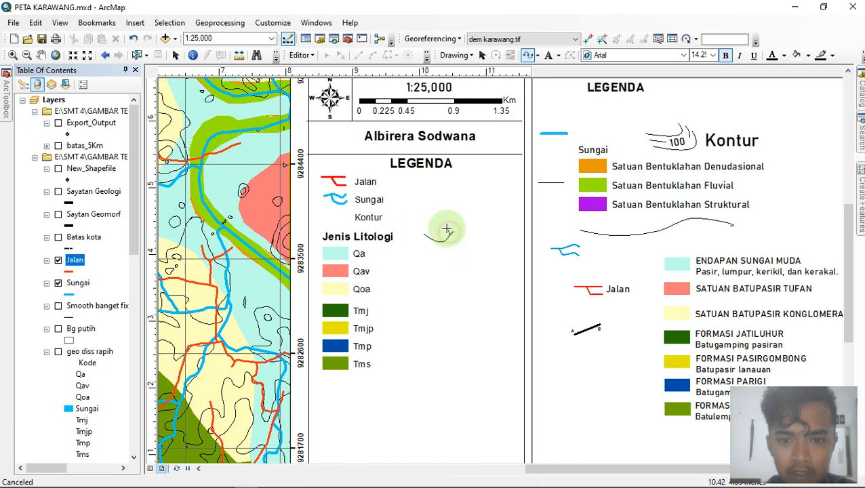
double_click(448, 242)
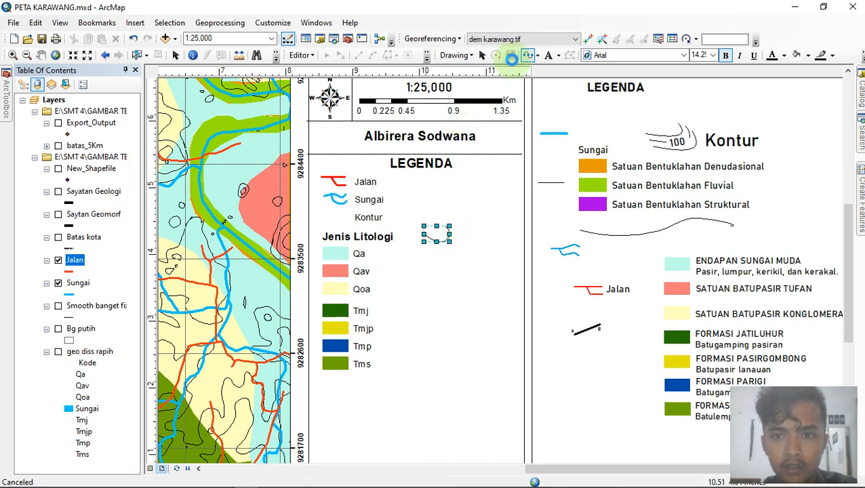
Step: Redraw the contour line as a U-shaped curve about 0.4 in wide in the blank legend area level with Kontur
click(528, 57)
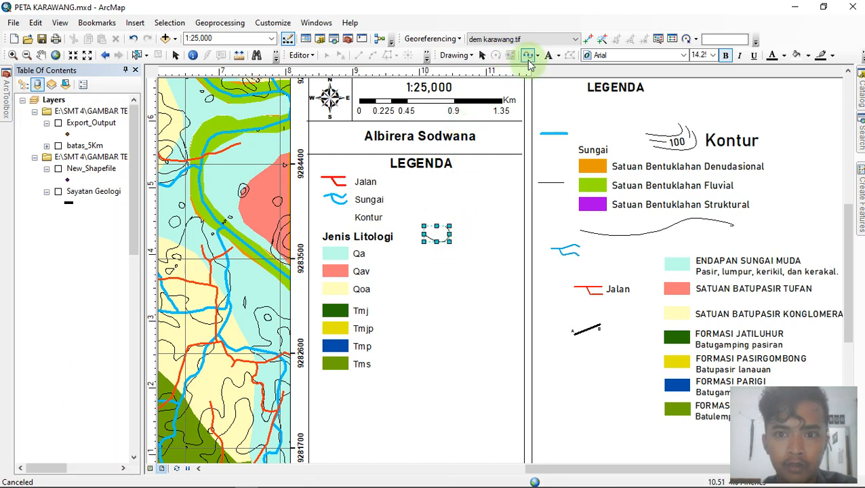
click(421, 210)
click(445, 213)
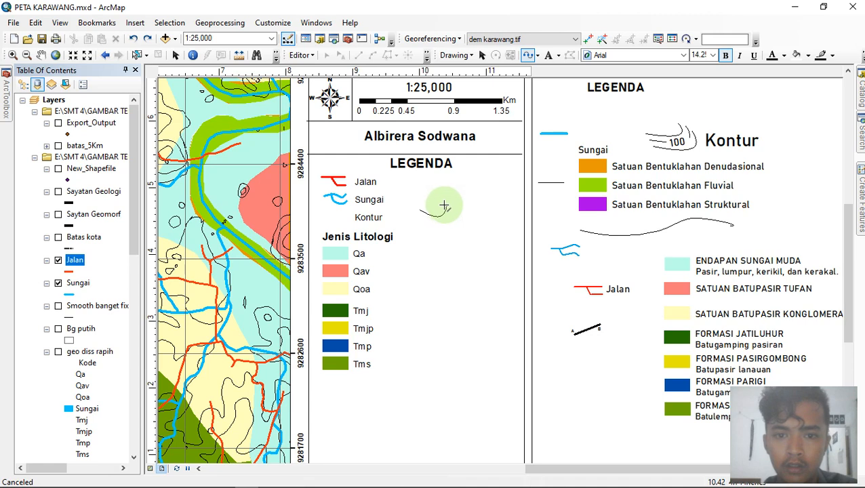
double_click(444, 206)
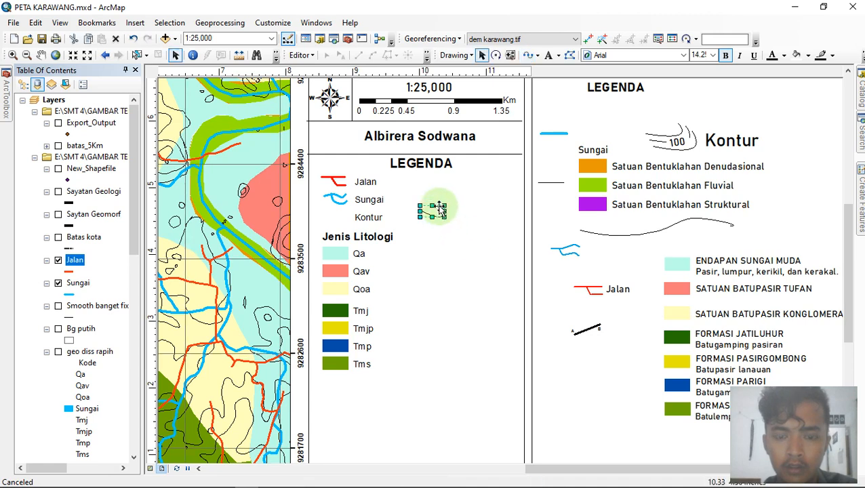
click(443, 232)
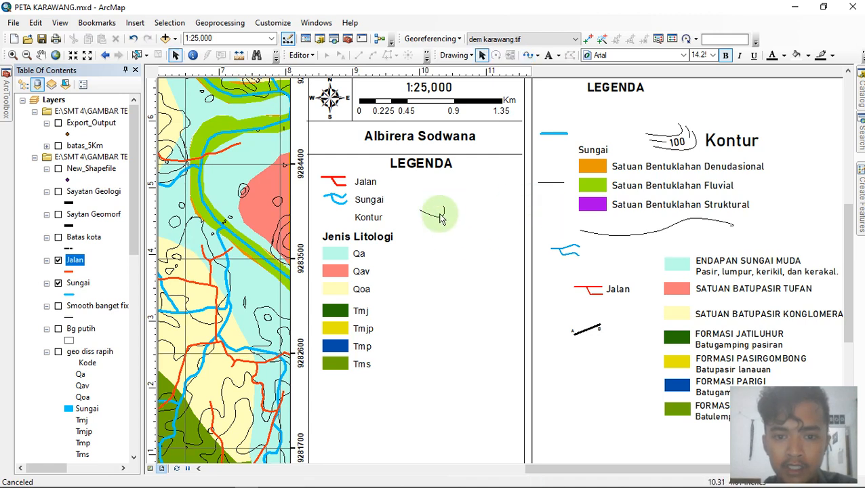
click(554, 226)
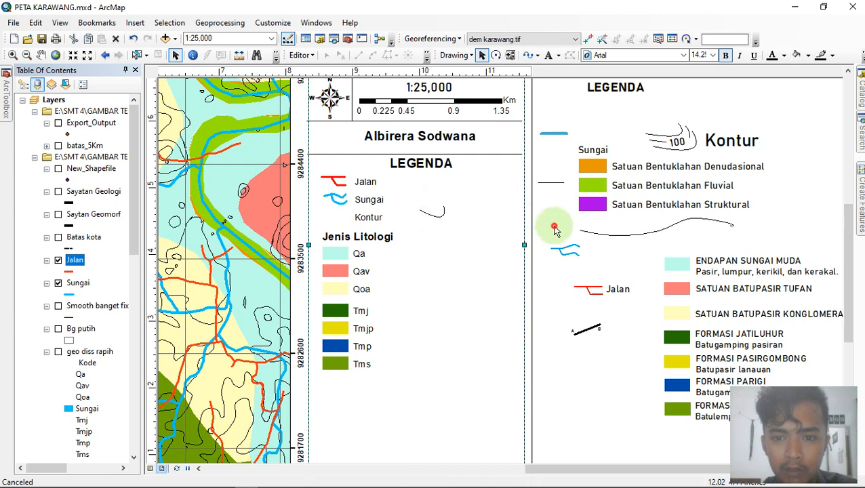
Step: Duplicate the contour curve, place the copy just beneath the original, and enlarge it to about 0.5 in wide
click(440, 215)
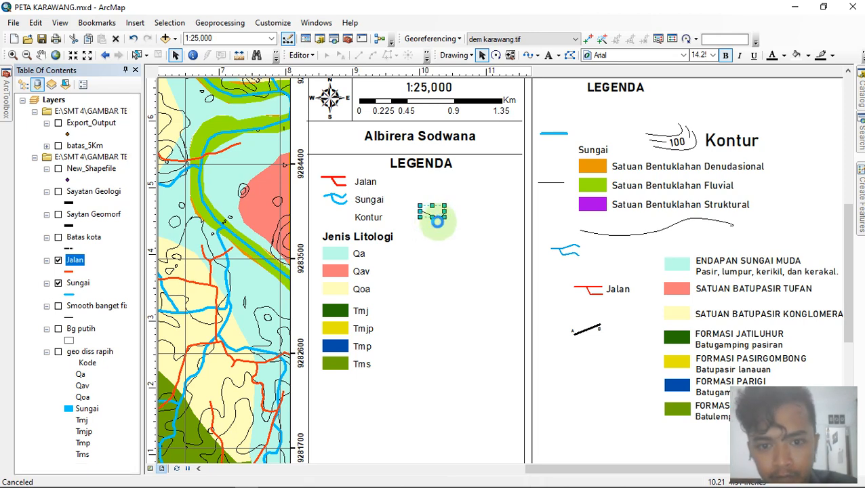
drag(438, 220, 445, 226)
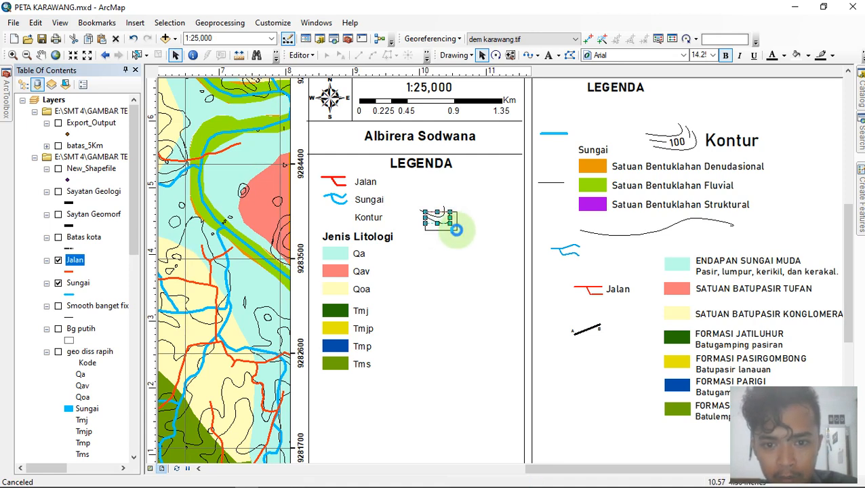
drag(457, 229, 457, 230)
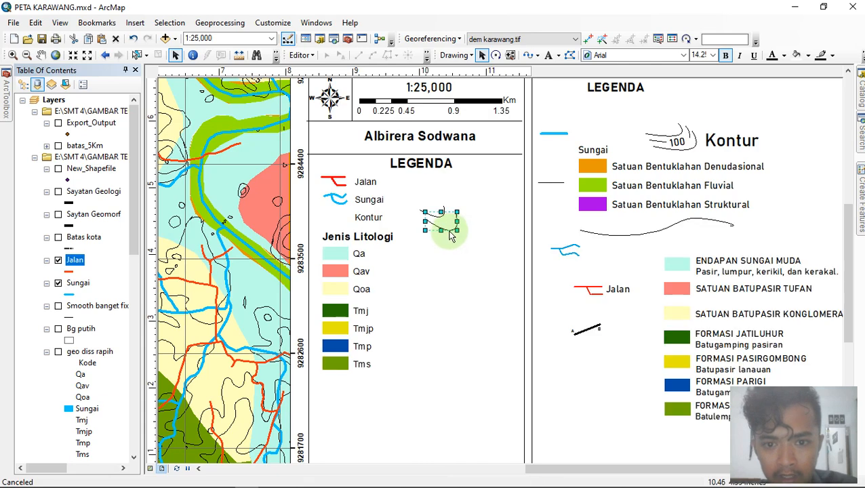
drag(447, 231, 446, 230)
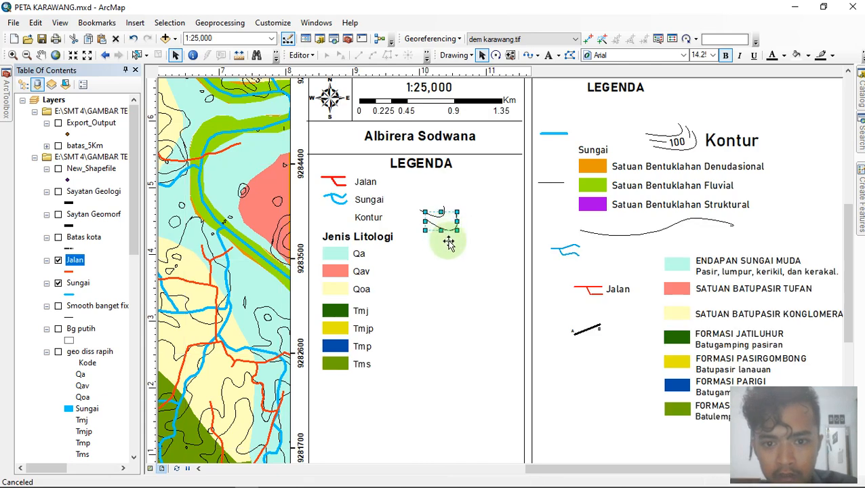
click(548, 230)
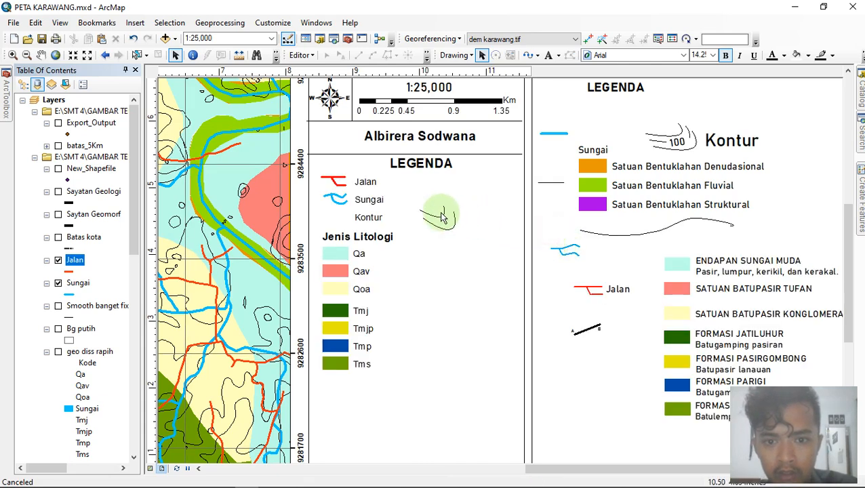
Step: Add a third copy of the contour curve, about 0.4 in wide, nested between the two existing contour curves
click(443, 212)
click(551, 217)
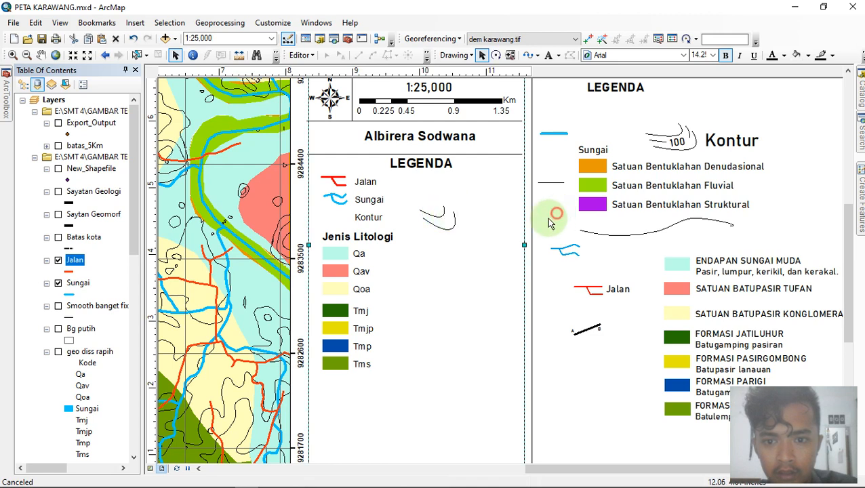
click(442, 211)
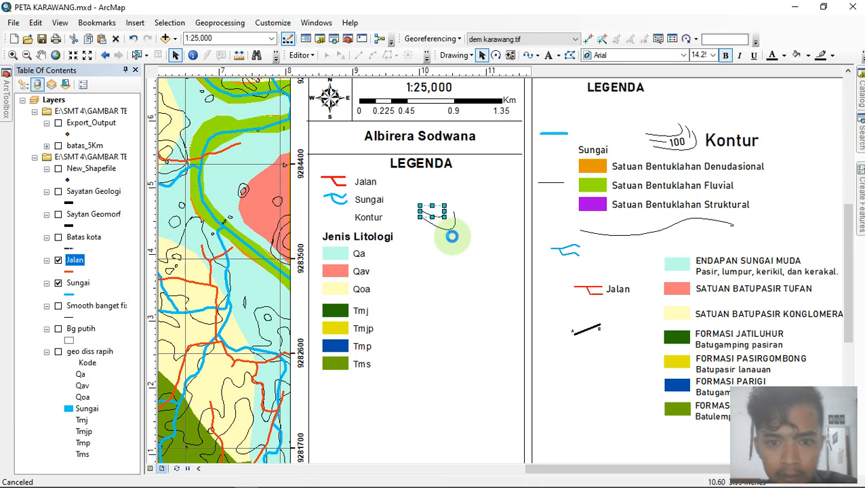
drag(447, 226, 466, 238)
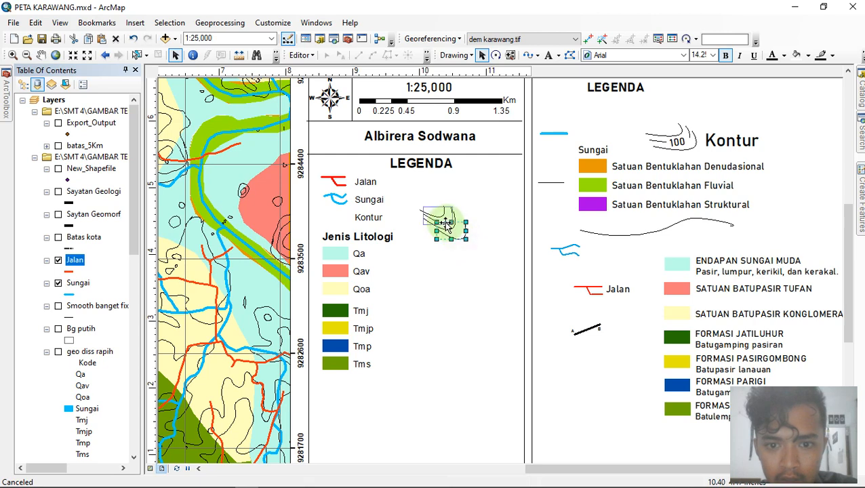
drag(443, 221, 443, 221)
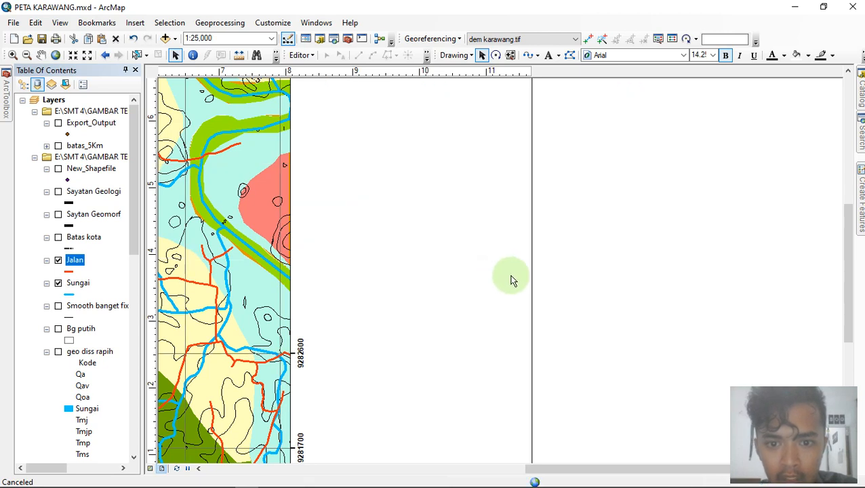
click(556, 248)
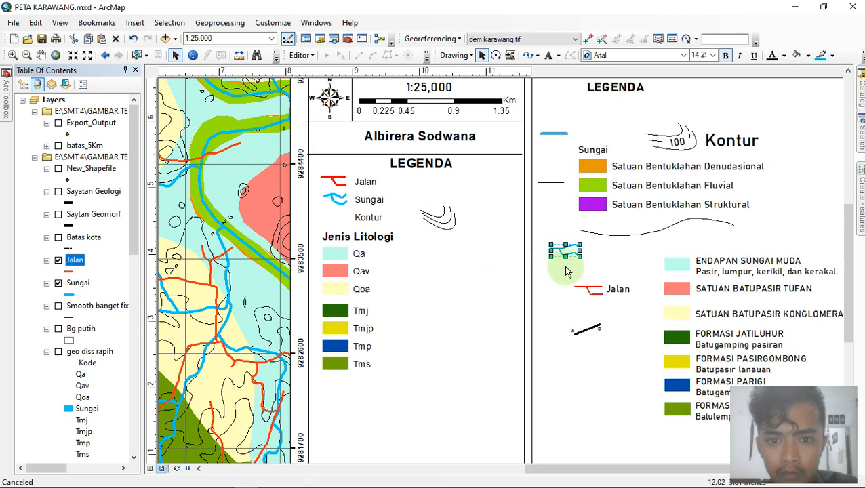
Step: Set the line width of the three contour curves to 1 and group them into one symbol
drag(543, 195, 413, 240)
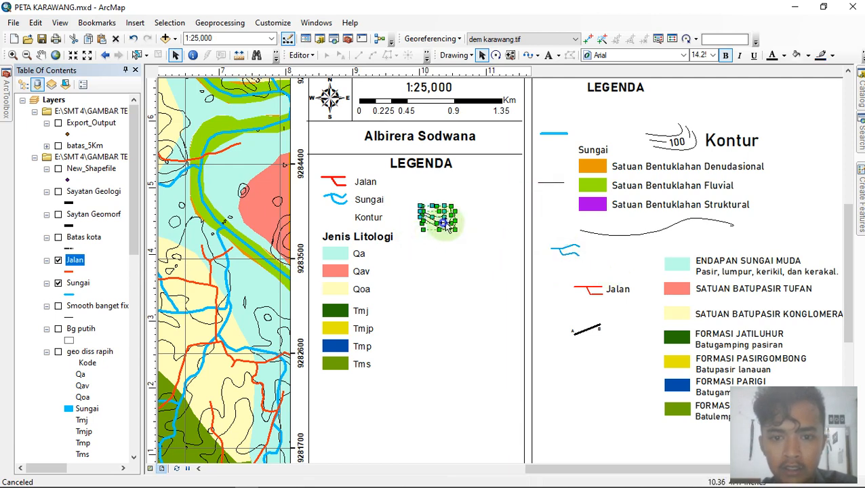
right_click(446, 224)
click(492, 440)
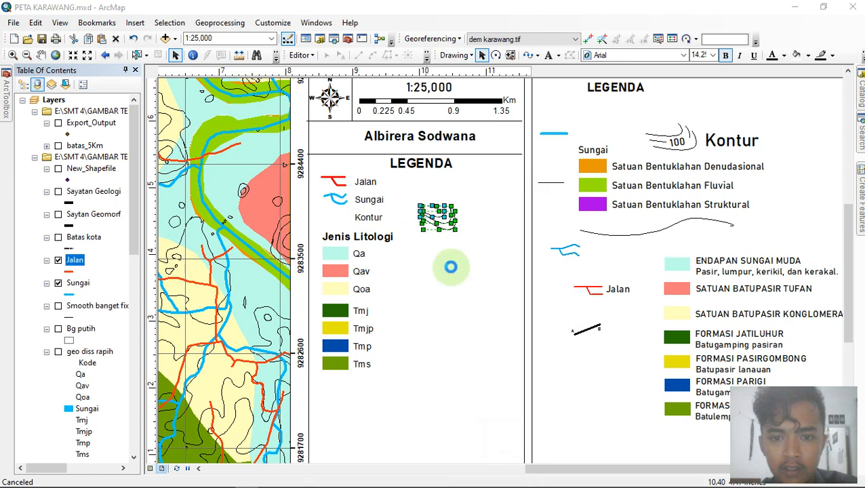
click(398, 226)
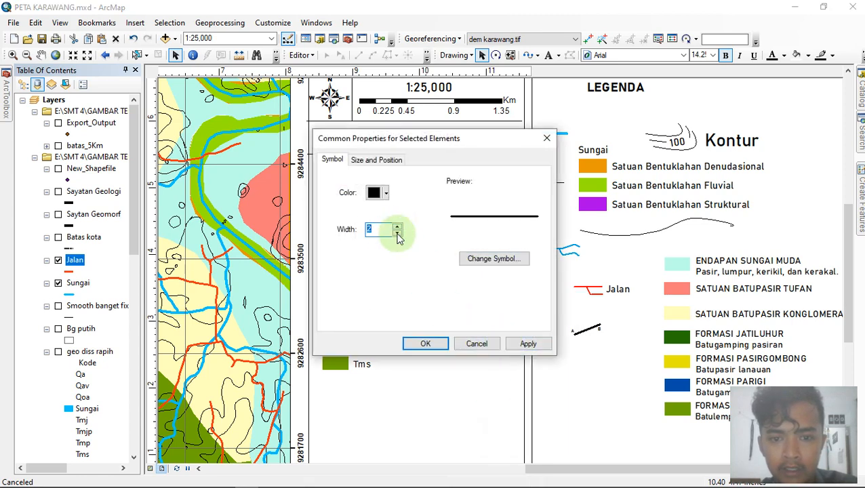
click(398, 233)
click(527, 344)
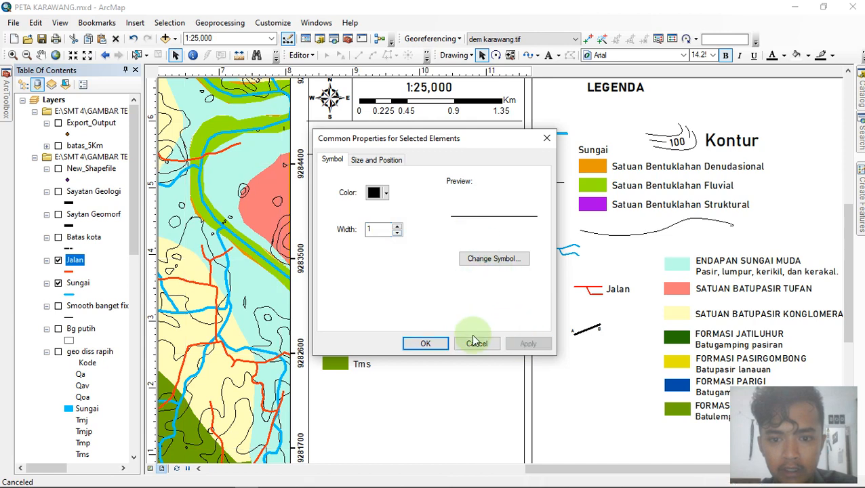
click(433, 342)
right_click(434, 215)
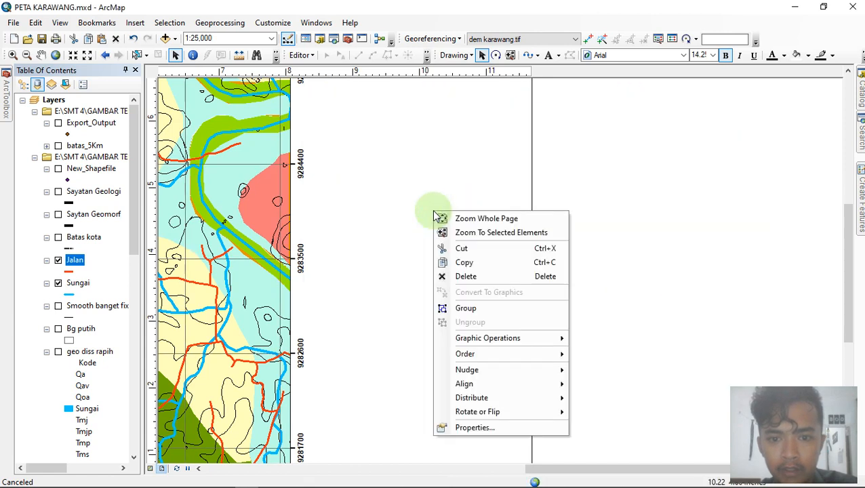
click(478, 309)
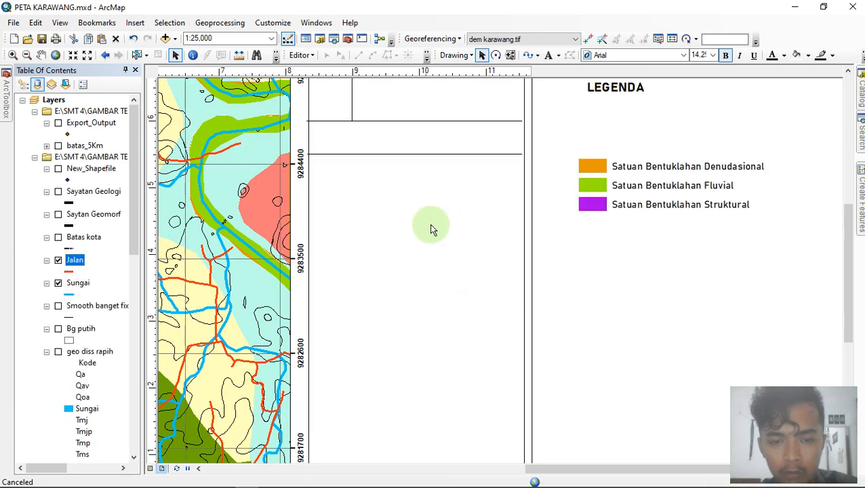
Step: Move the grouped contour symbol beside Kontur and shrink it to about 0.4 in wide and 0.25 in high
drag(448, 223, 346, 232)
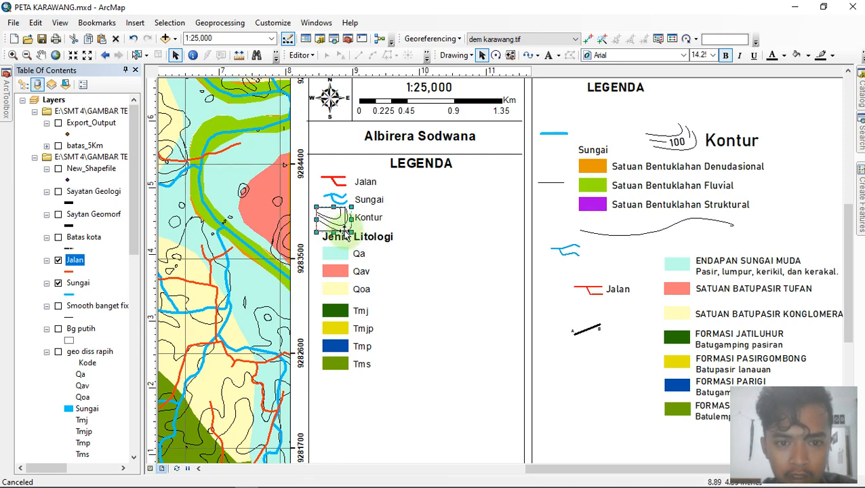
drag(344, 231, 344, 231)
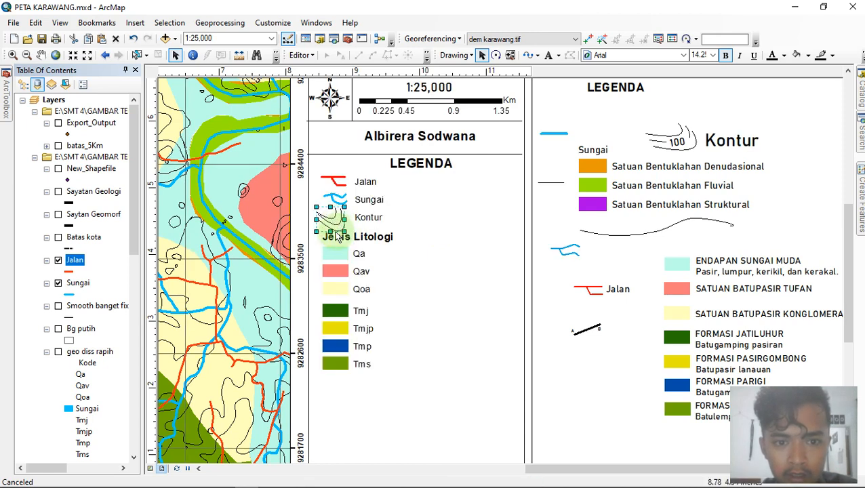
drag(331, 224, 330, 222)
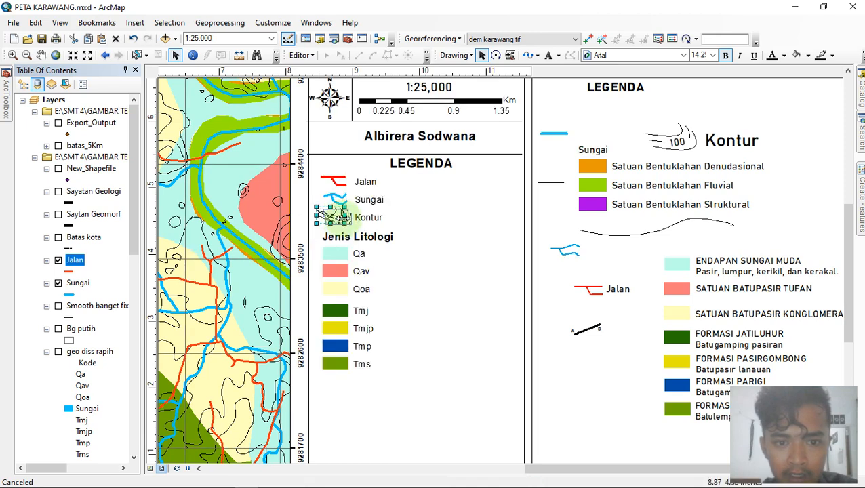
drag(345, 218, 351, 222)
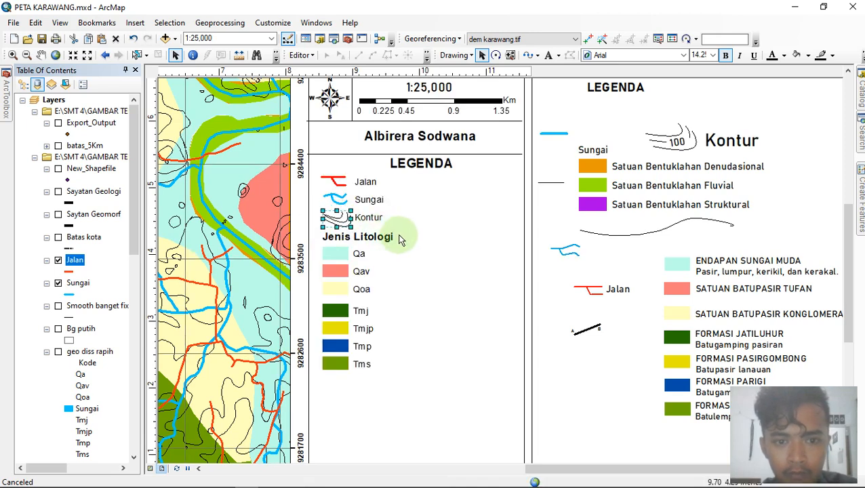
click(403, 238)
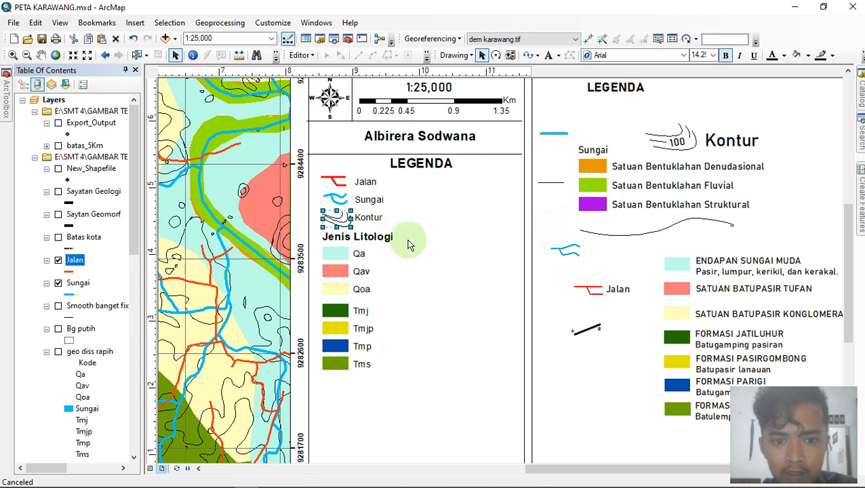
Step: Rotate the contour symbol beside Kontur slightly and keep it aligned beneath the river symbol
click(345, 224)
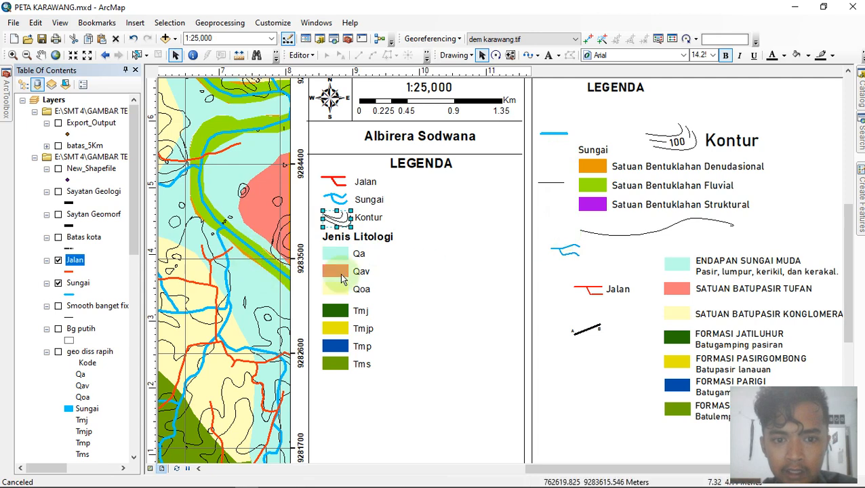
click(496, 57)
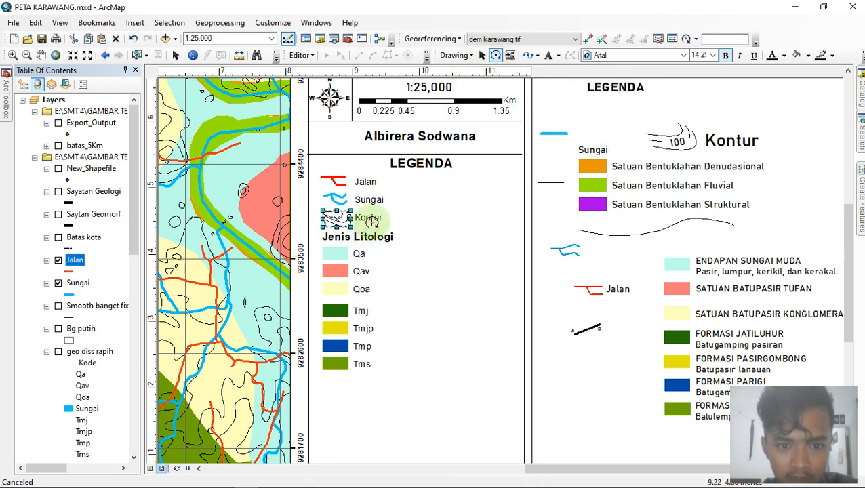
drag(372, 222, 361, 218)
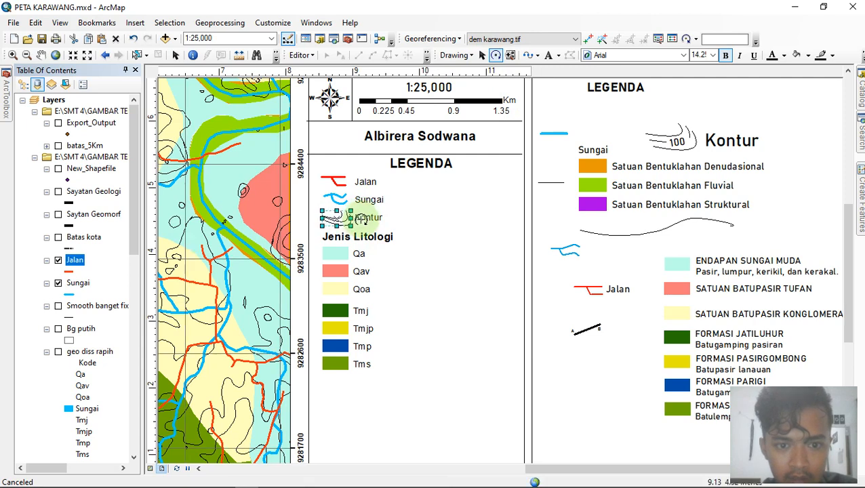
click(483, 55)
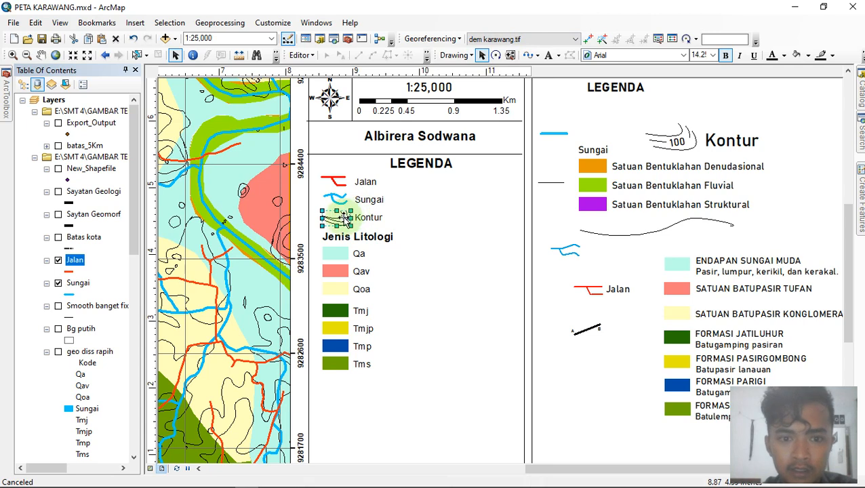
drag(344, 219, 560, 228)
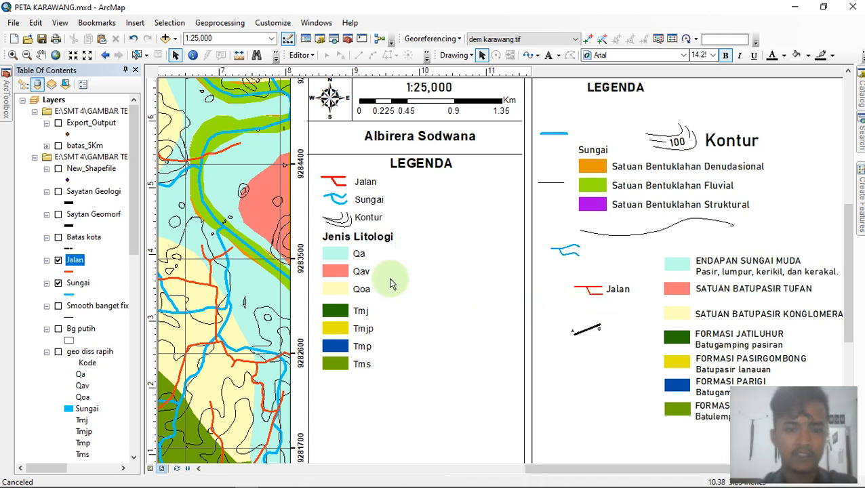
Step: Add the text label 100 over the contour symbol beside Kontur and select it
click(549, 55)
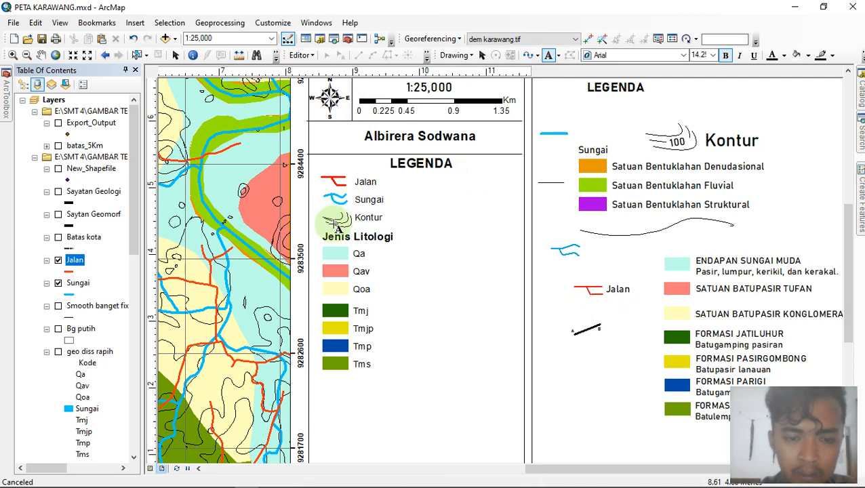
click(332, 223)
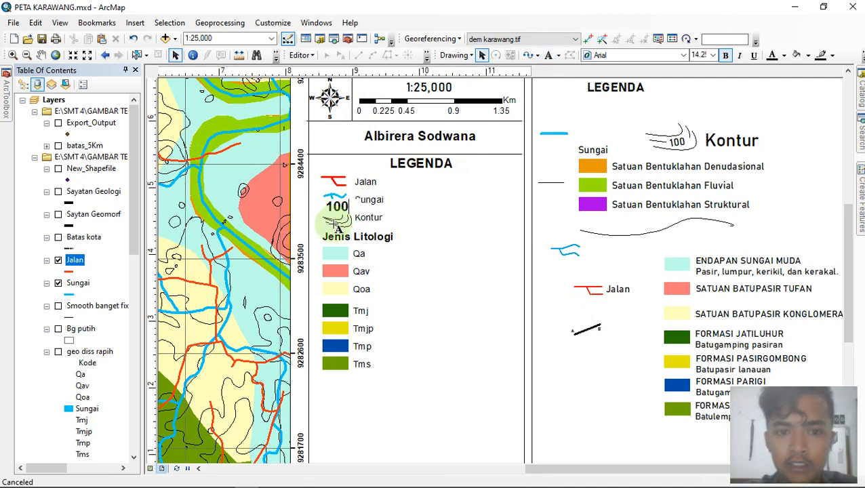
click(482, 57)
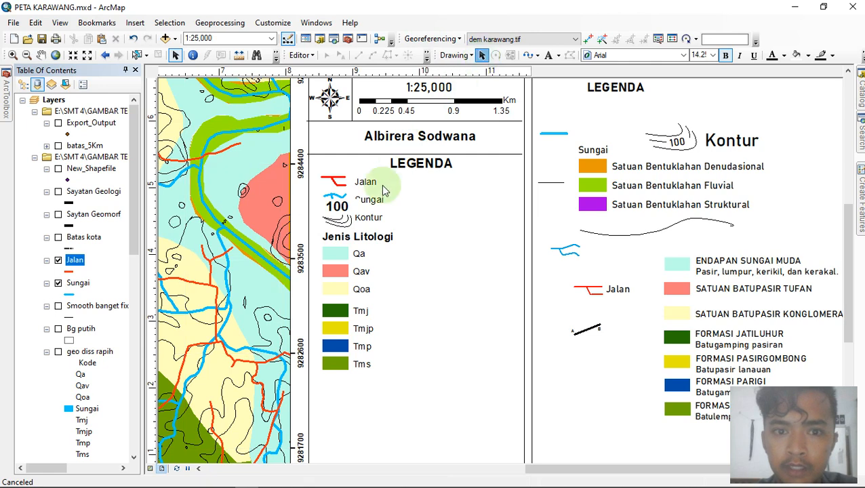
click(338, 208)
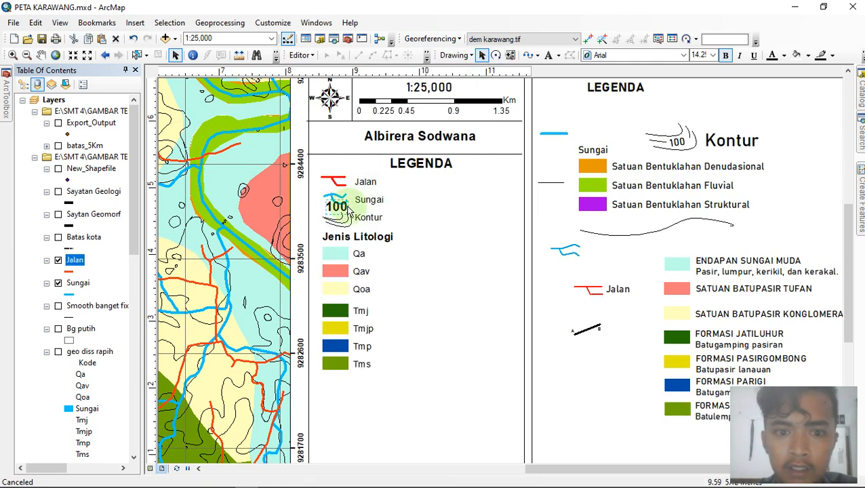
Step: Reduce the font size of the 100 label so it fits just above the contour symbol beside Kontur
click(714, 57)
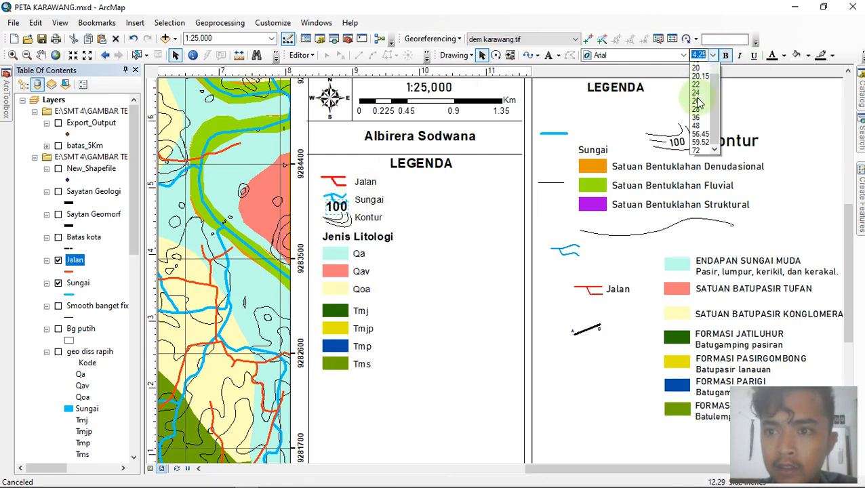
drag(720, 88, 717, 79)
click(696, 77)
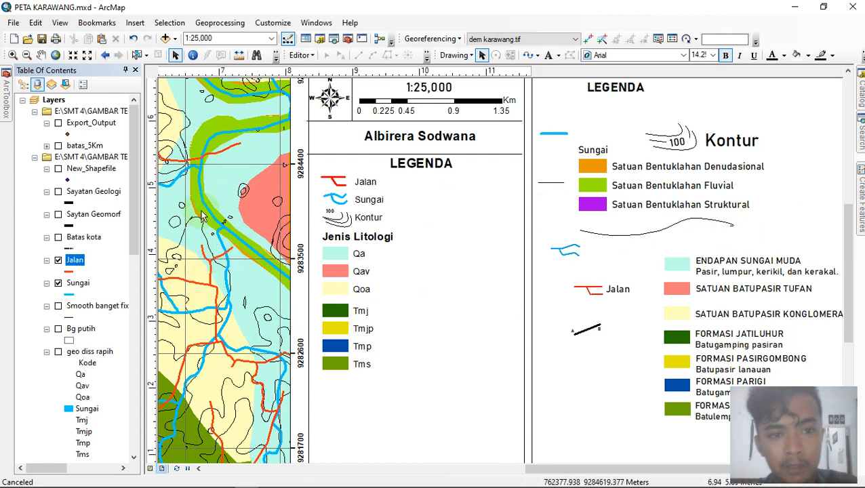
Step: Draw a horizontal dividing line about 3.2 in long across the legend frame, below the Jenis Litologi entries
drag(850, 248, 846, 256)
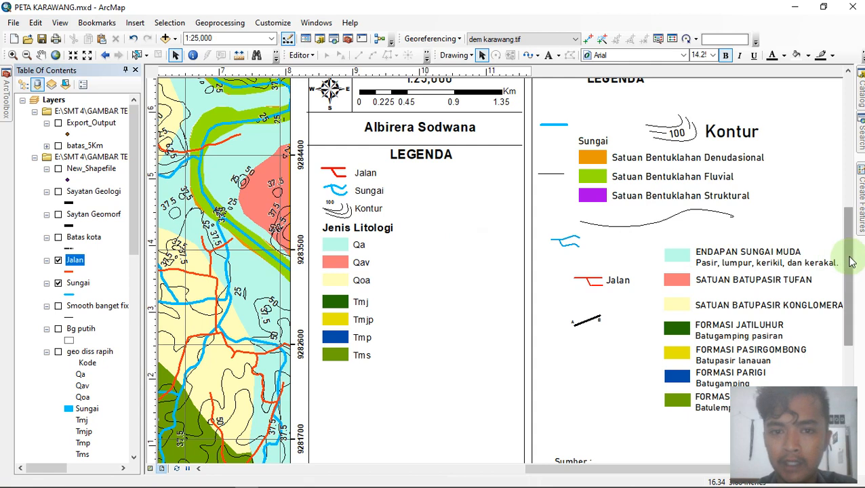
scroll(851, 263, down, 1)
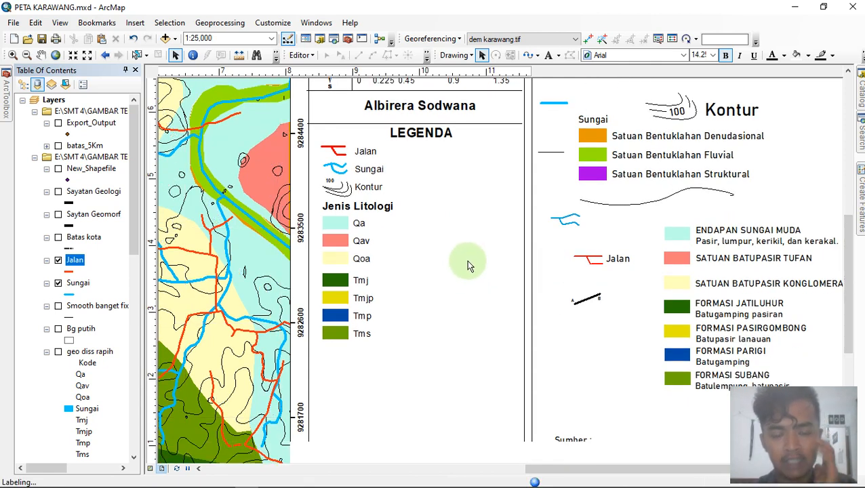
click(497, 359)
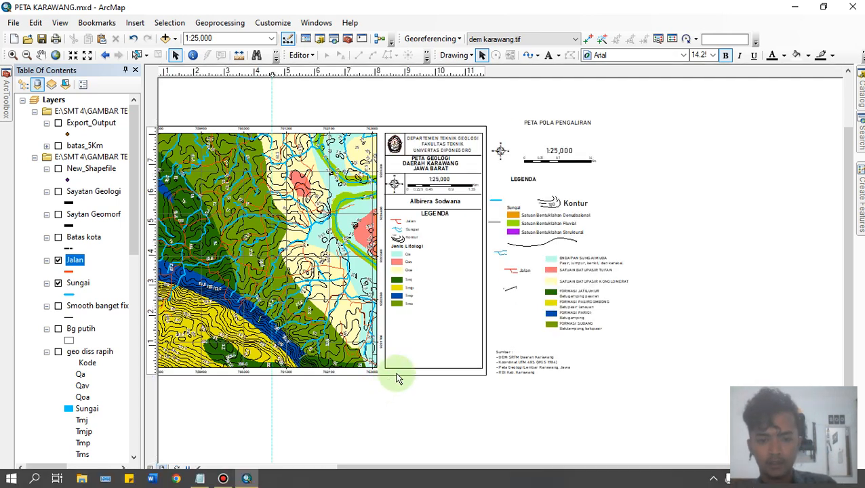
scroll(400, 377, down, 2)
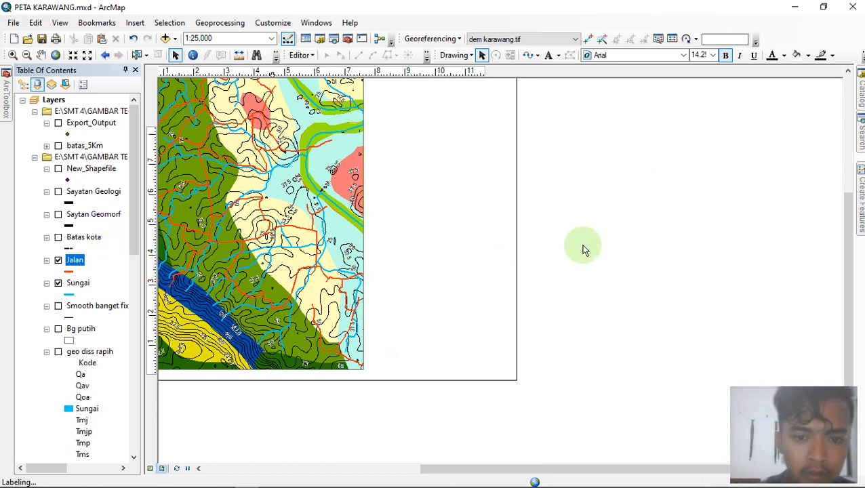
scroll(648, 297, down, 1)
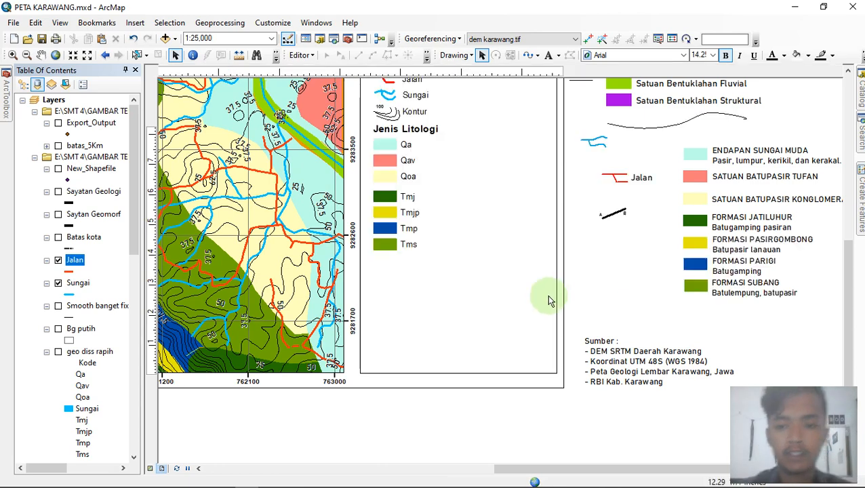
click(619, 363)
click(597, 299)
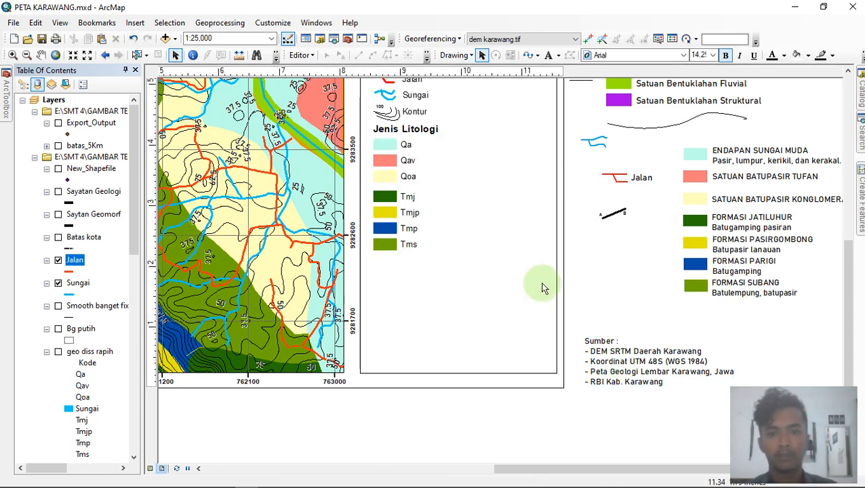
click(539, 59)
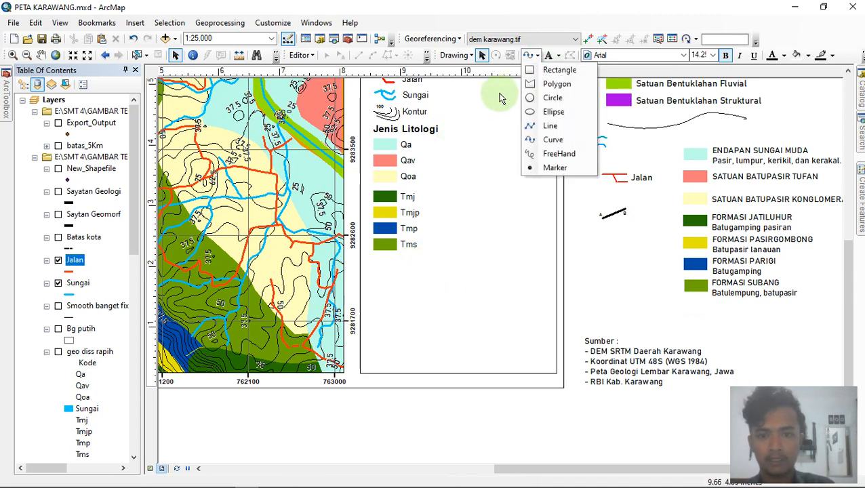
click(551, 125)
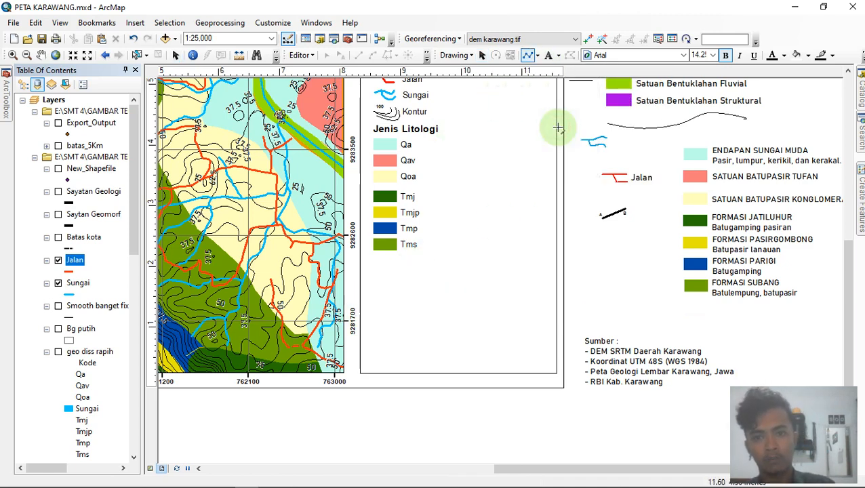
click(362, 319)
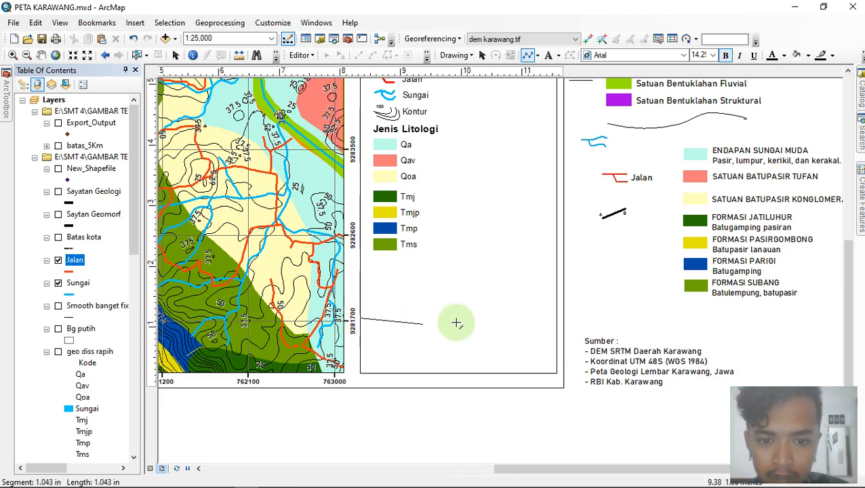
double_click(557, 319)
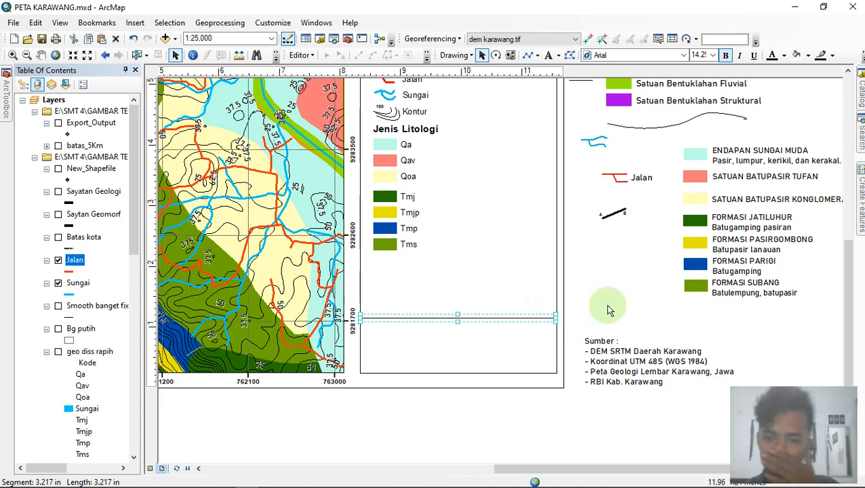
Step: Move the Sumber text block into the legend frame beneath the dividing line
click(654, 363)
drag(655, 363, 437, 350)
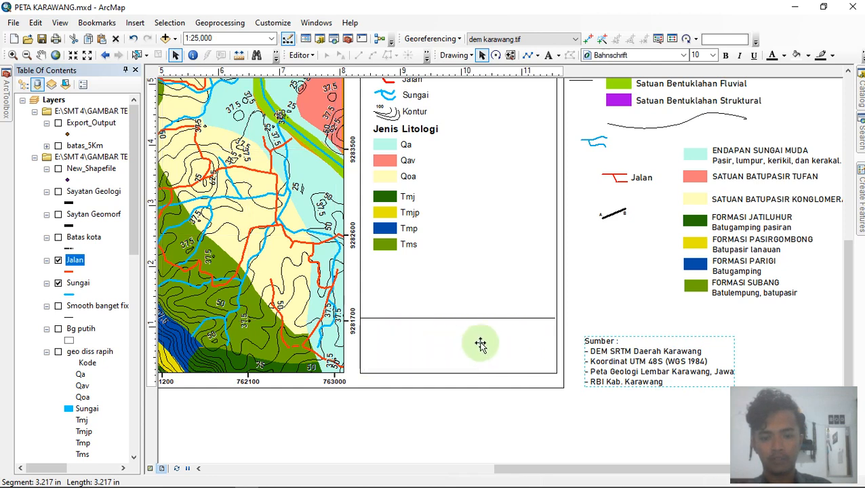
click(629, 308)
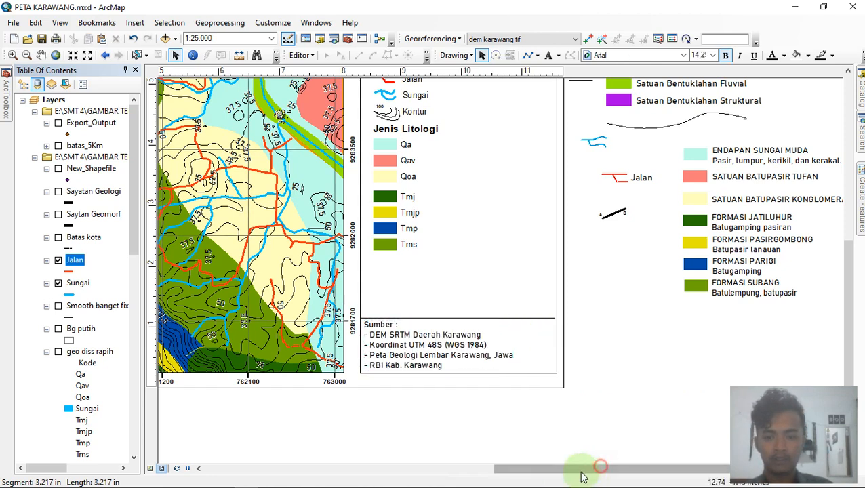
Step: Start exporting the map layout and choose JPEG as the file type
drag(572, 469, 509, 466)
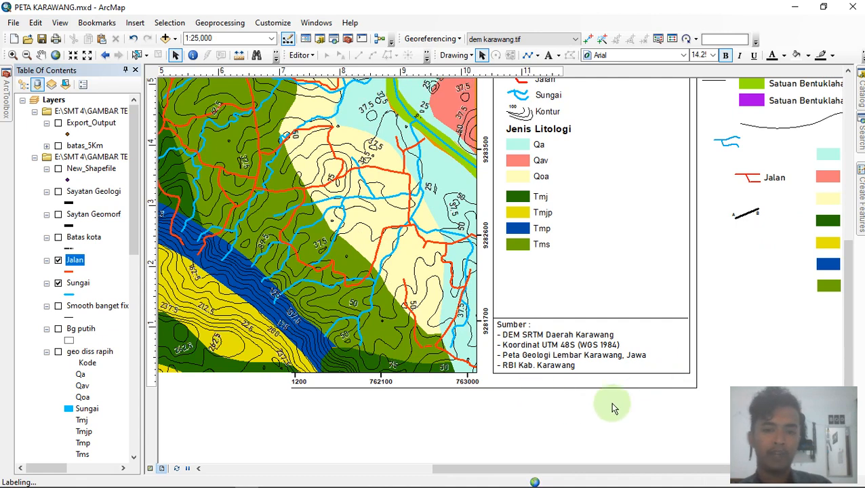
scroll(609, 406, up, 1)
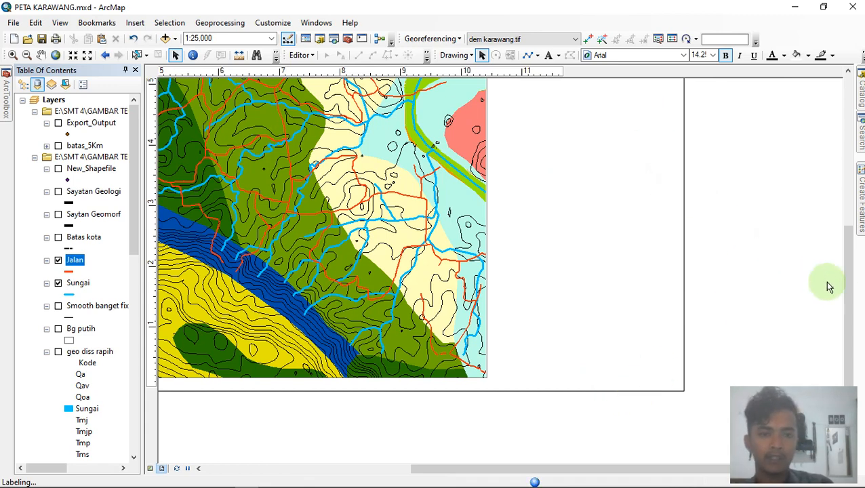
drag(851, 325, 852, 299)
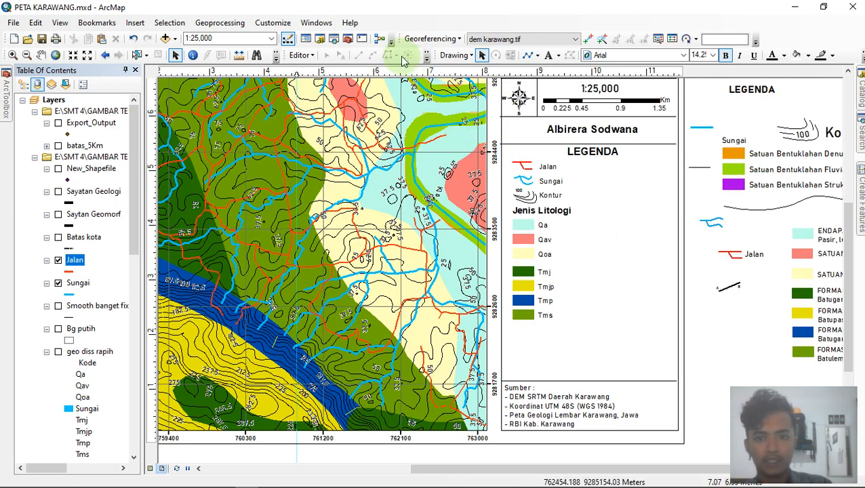
click(13, 22)
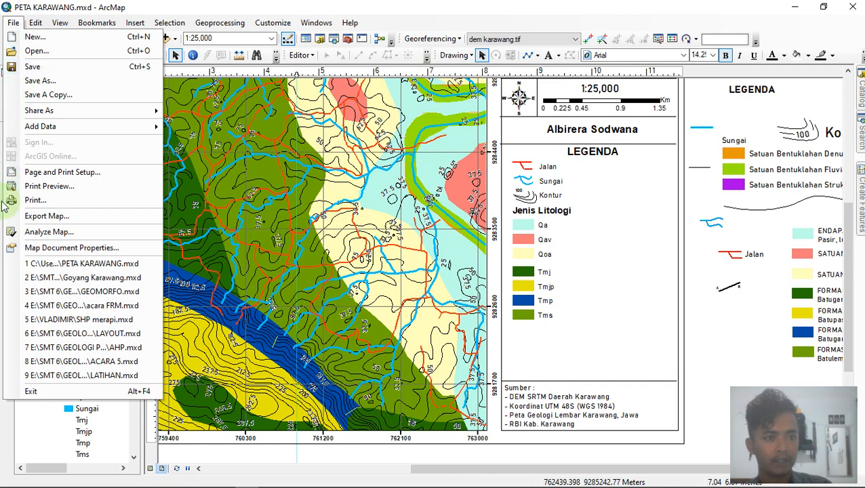
click(33, 217)
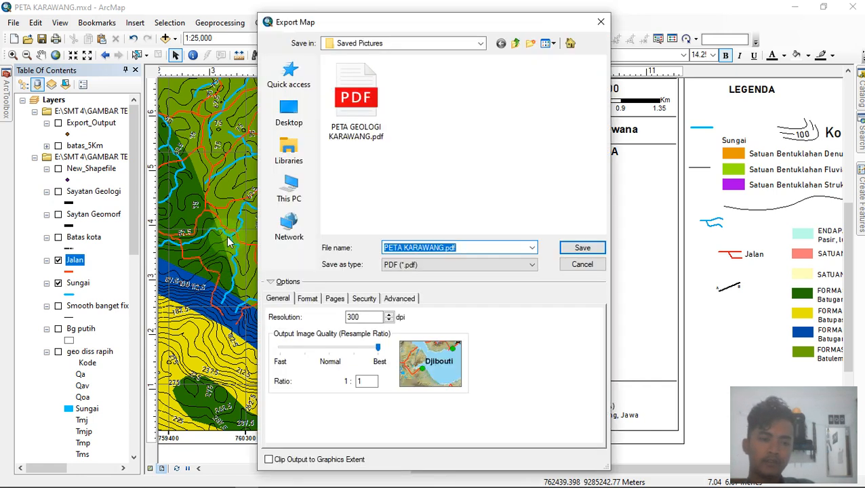
click(510, 266)
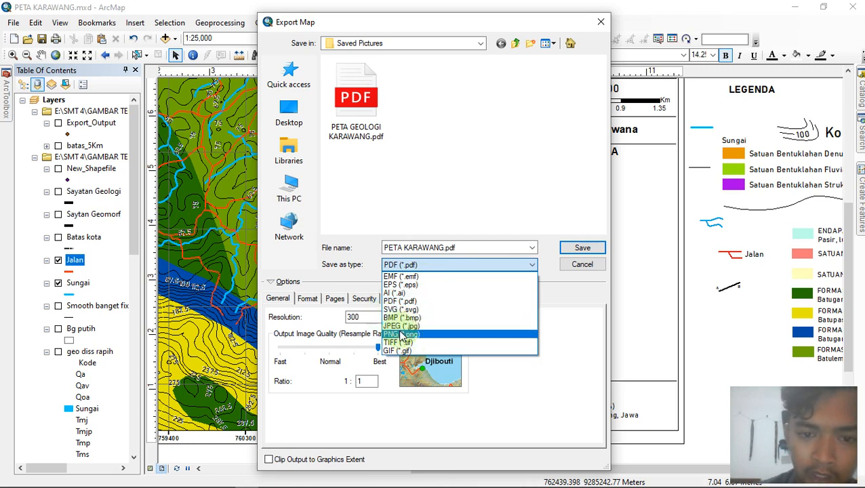
click(468, 265)
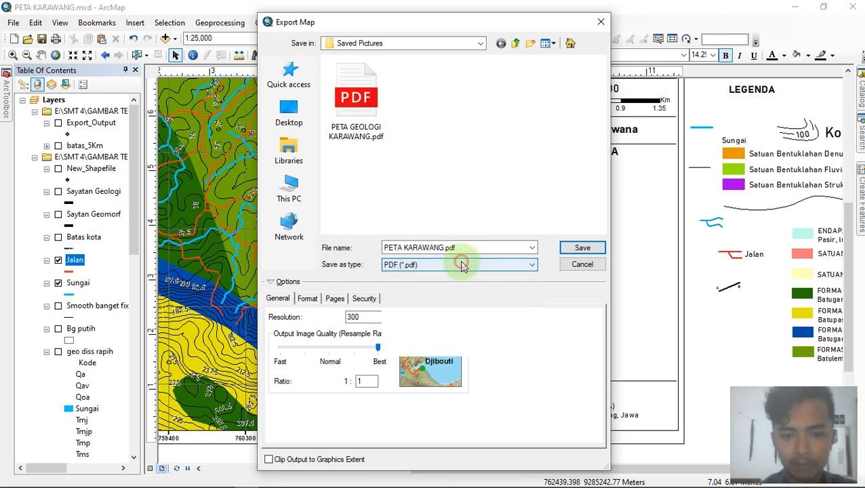
click(464, 264)
click(409, 326)
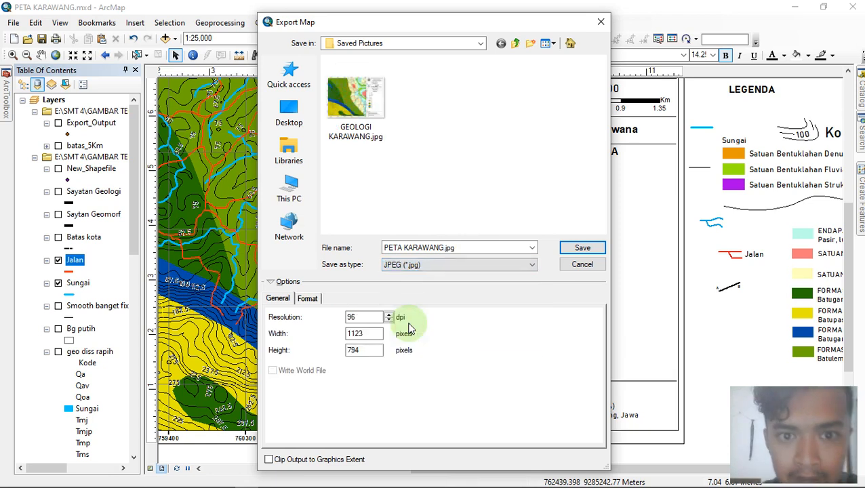
Step: Name the export PETA GEOLOGI KARAWANG.jpg and save it in the Saved Pictures folder
click(429, 251)
click(404, 251)
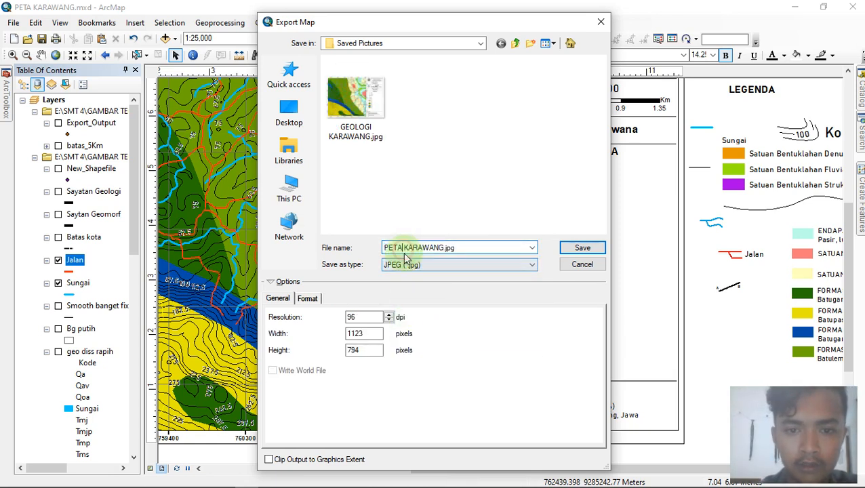
text(geologi)
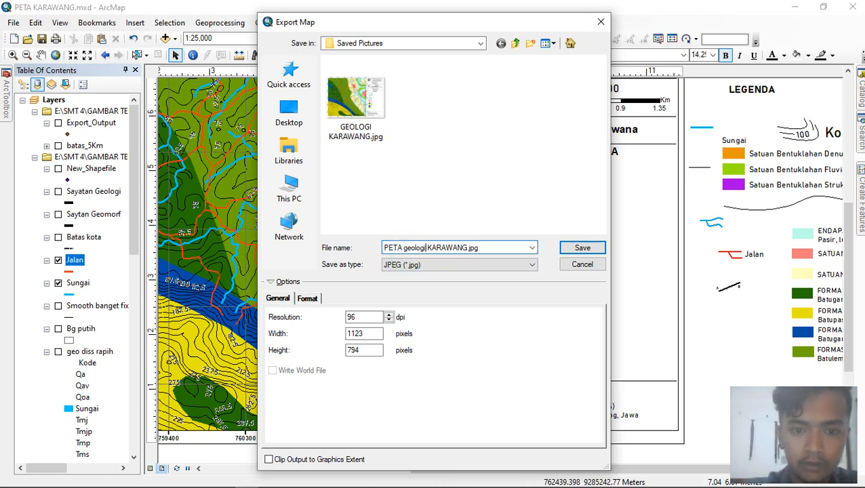
key(ctrl+shift+Left)
text(GEOLOG)
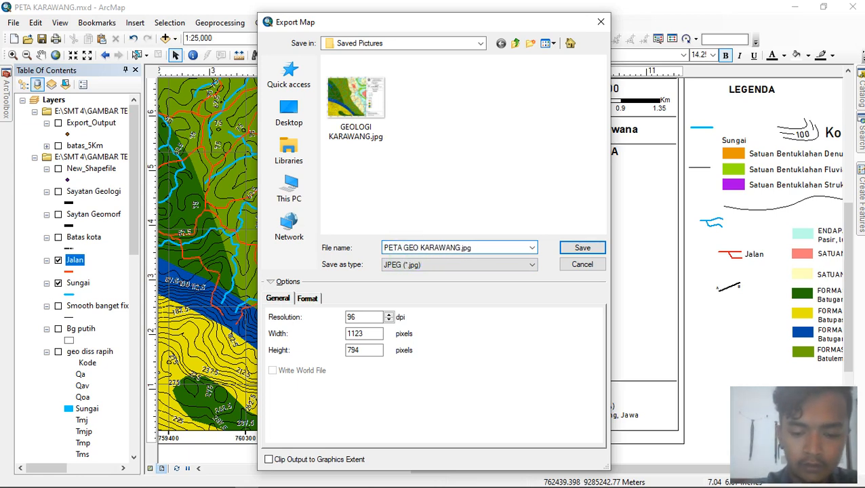
text(I)
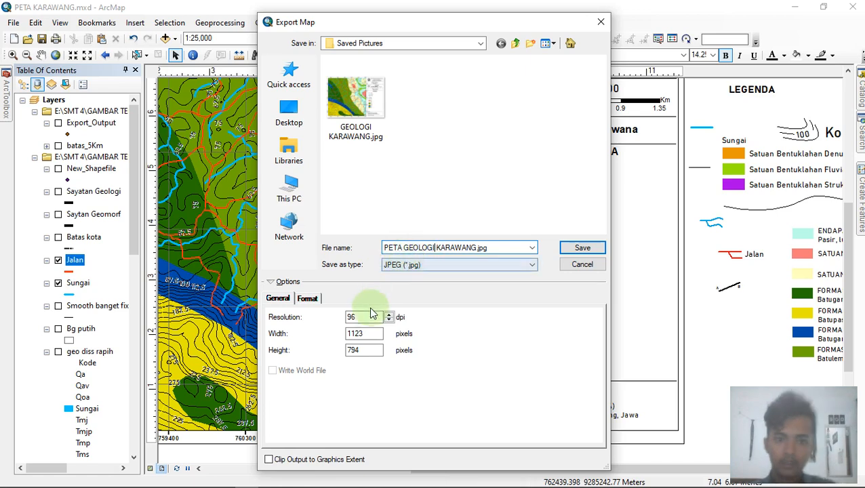
click(582, 248)
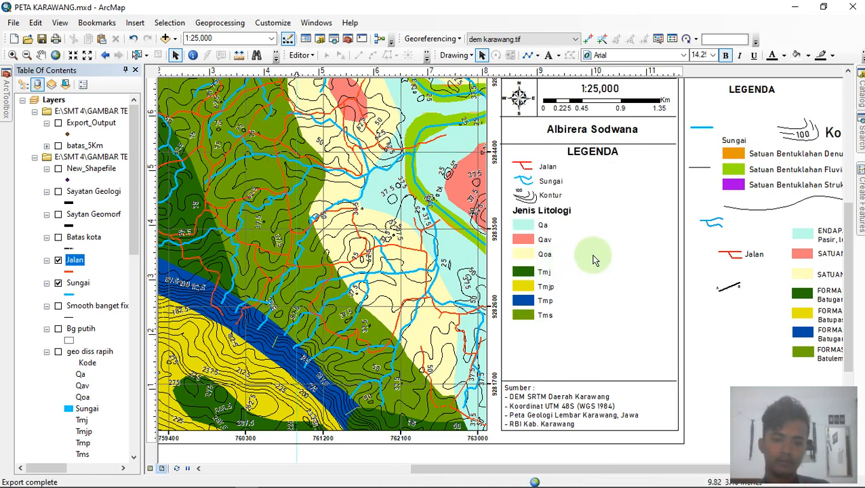
Step: Switch to File Explorer and open the exported PETA GEOLOGI KARAWANG.jpg from Saved Pictures to check it
scroll(706, 271, up, 2)
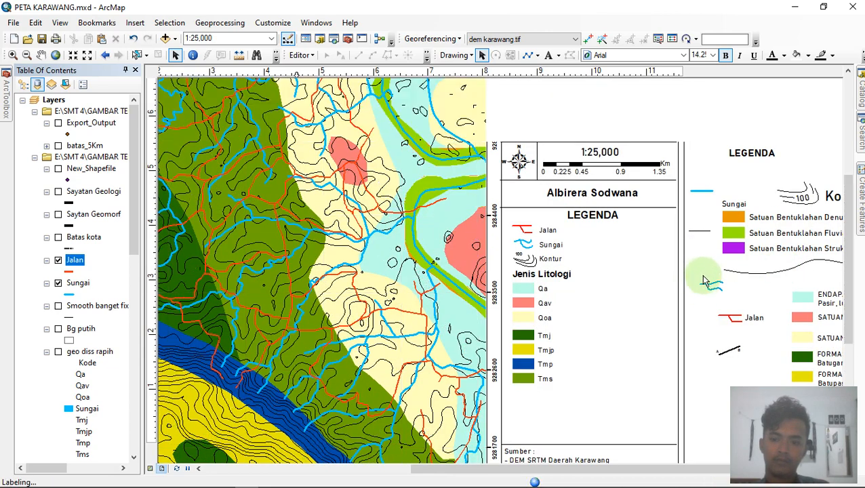
scroll(701, 275, down, 1)
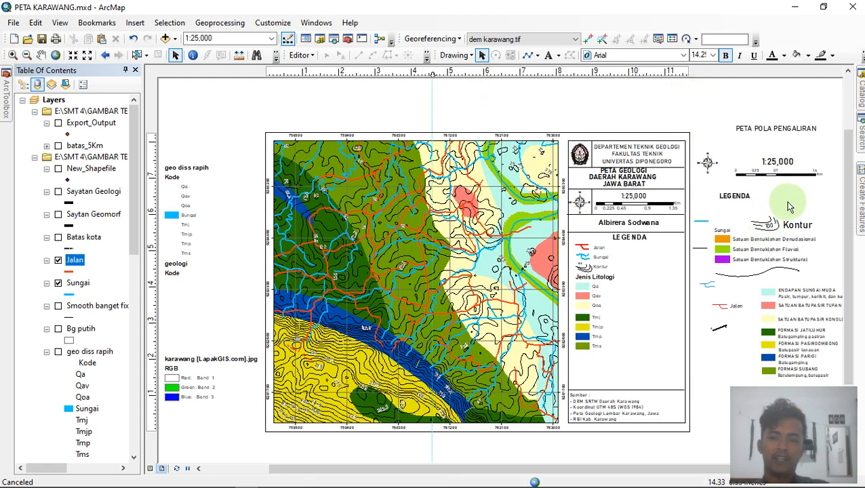
click(795, 7)
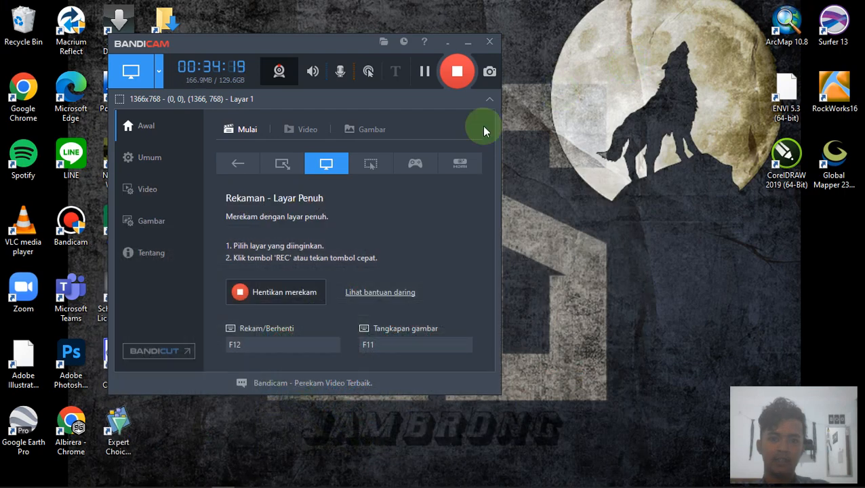
drag(295, 42, 432, 43)
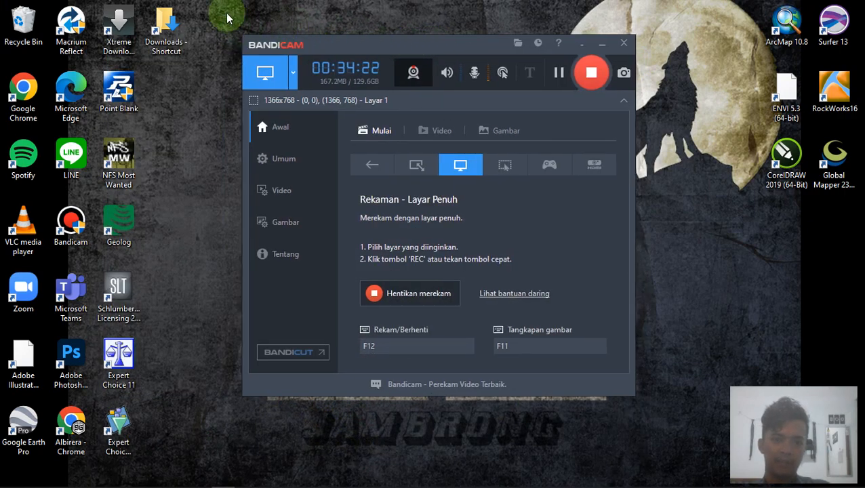
mouse_move(80, 483)
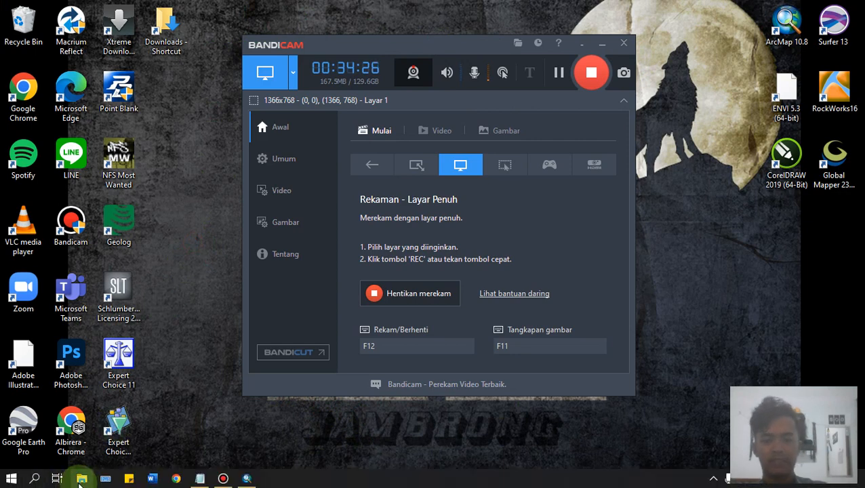
click(80, 479)
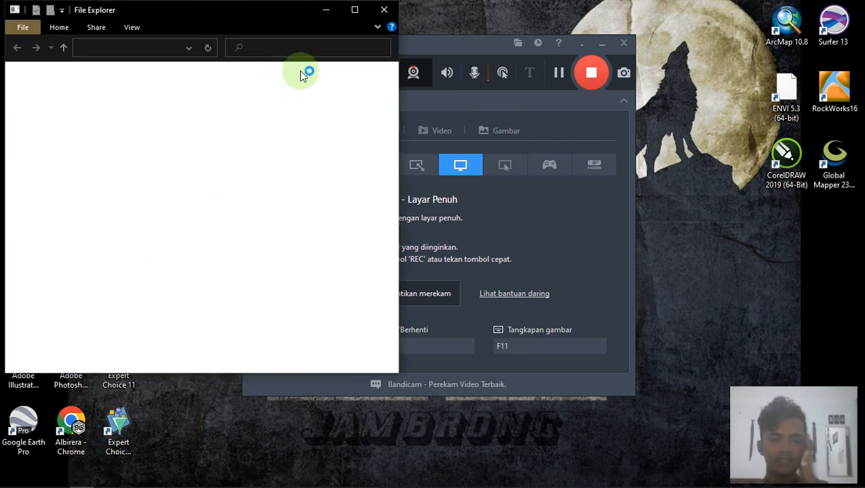
click(357, 11)
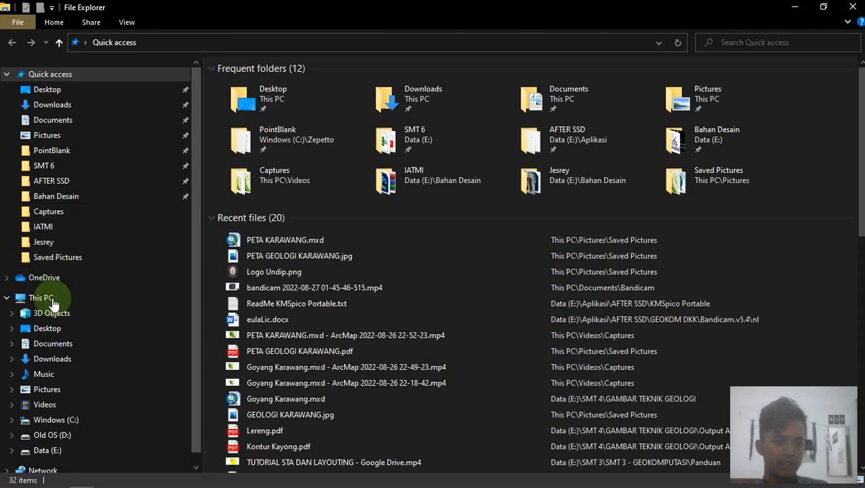
click(53, 121)
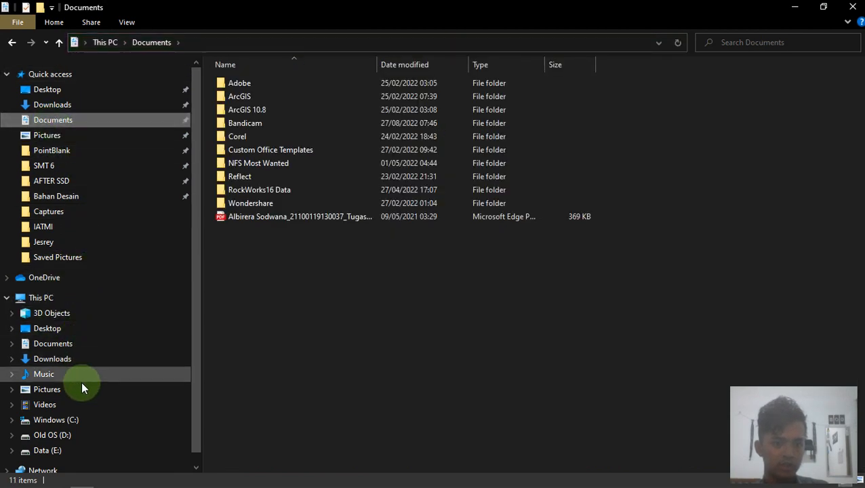
click(73, 392)
click(311, 120)
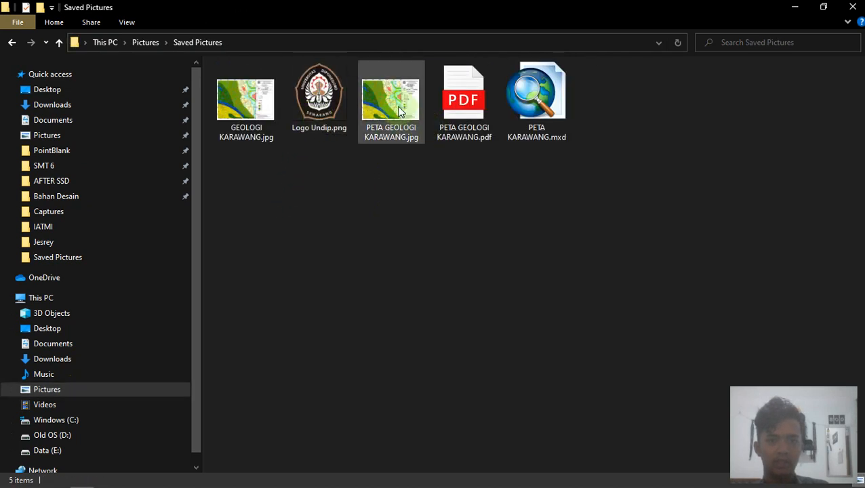
click(391, 108)
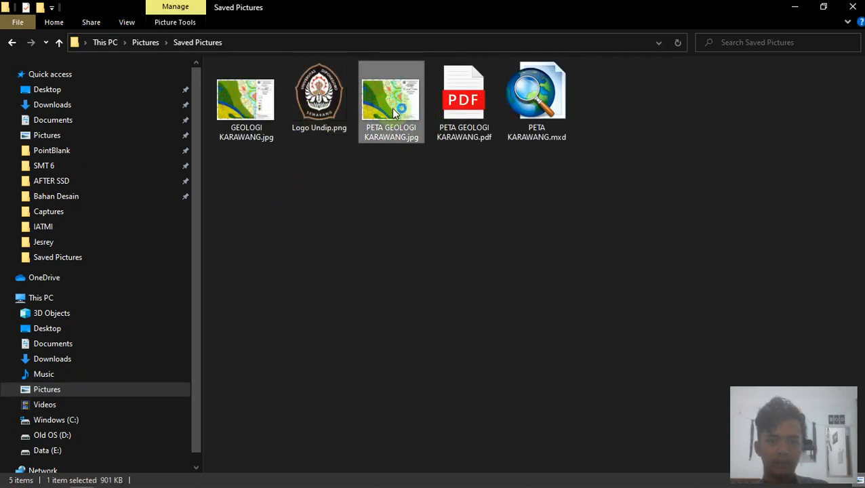